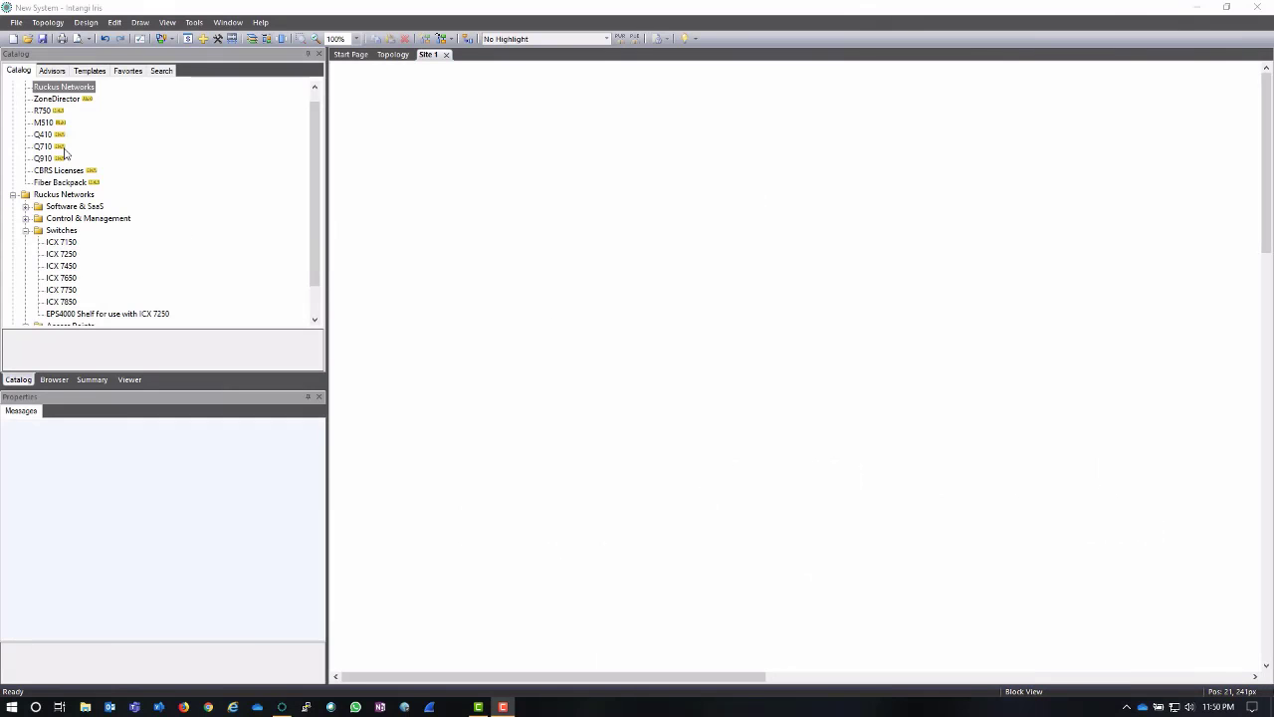
Collapse the New and Updated catalog group so the Ruckus ICX switch models show.
scroll(64, 152, up, 1)
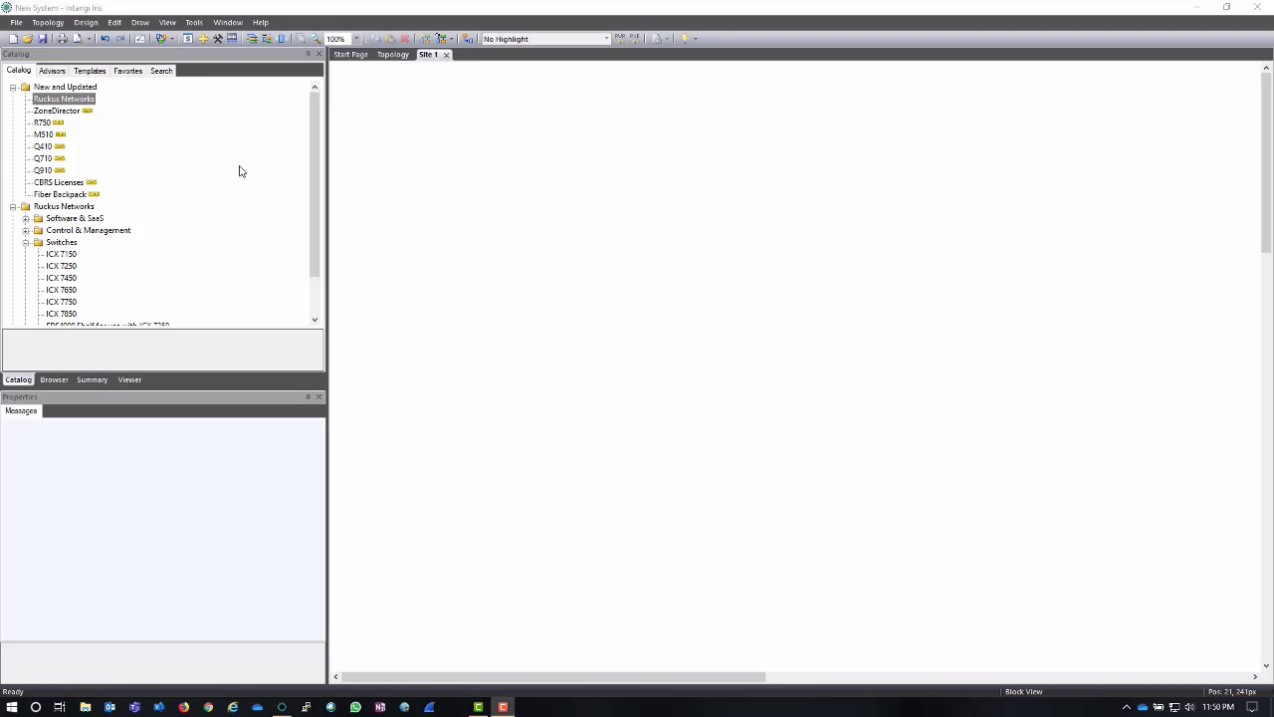
click(12, 88)
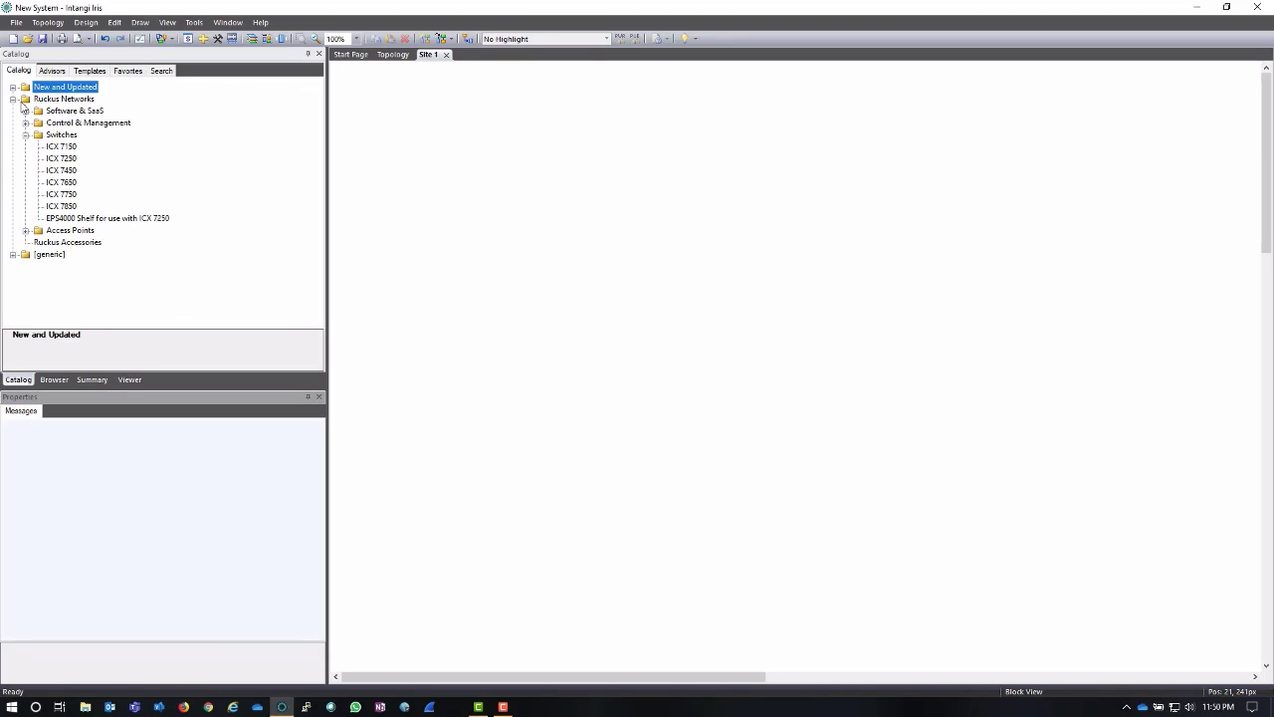
Place two ICX 7650-48ZP switches on Site 1, one below the other.
click(62, 183)
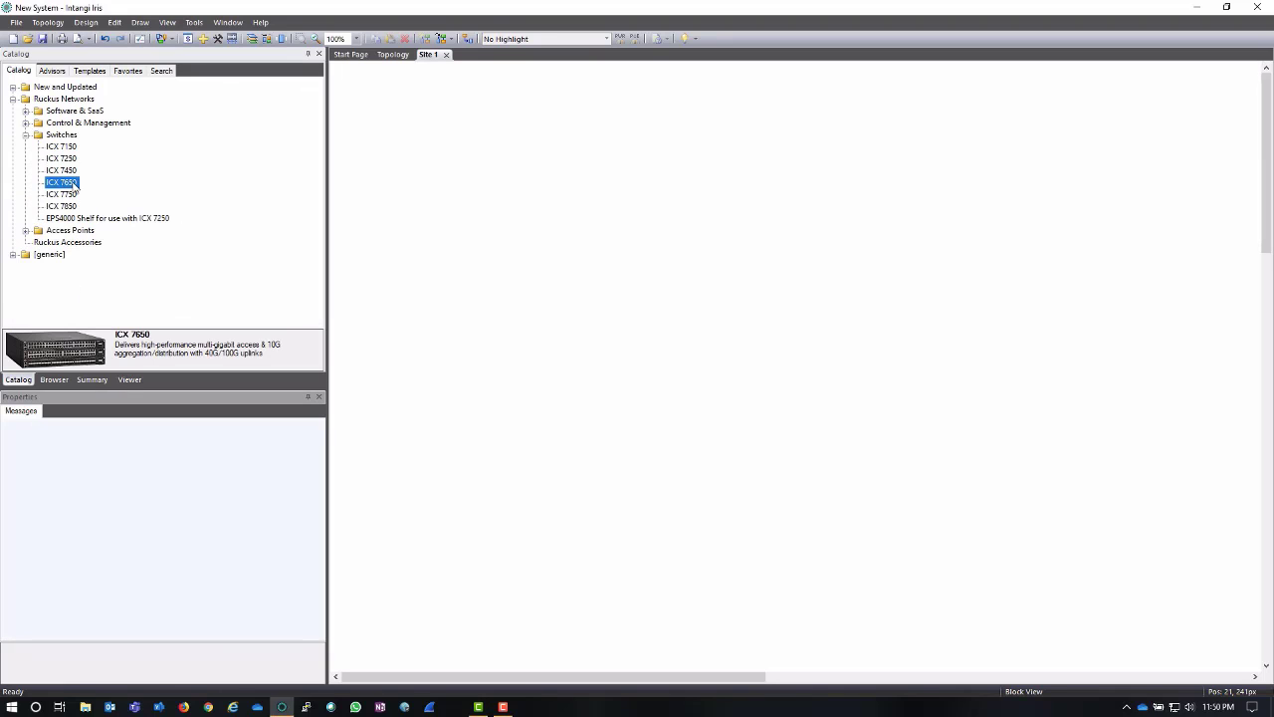
drag(63, 185, 536, 187)
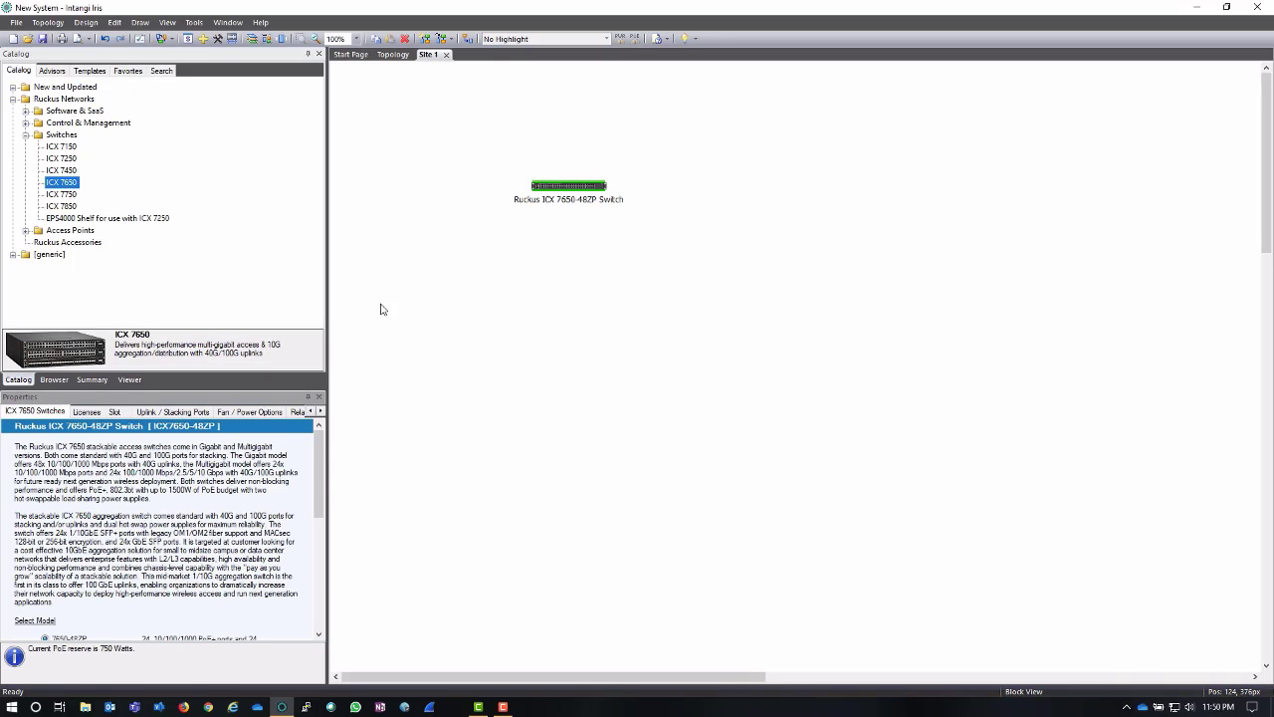
drag(64, 185, 578, 227)
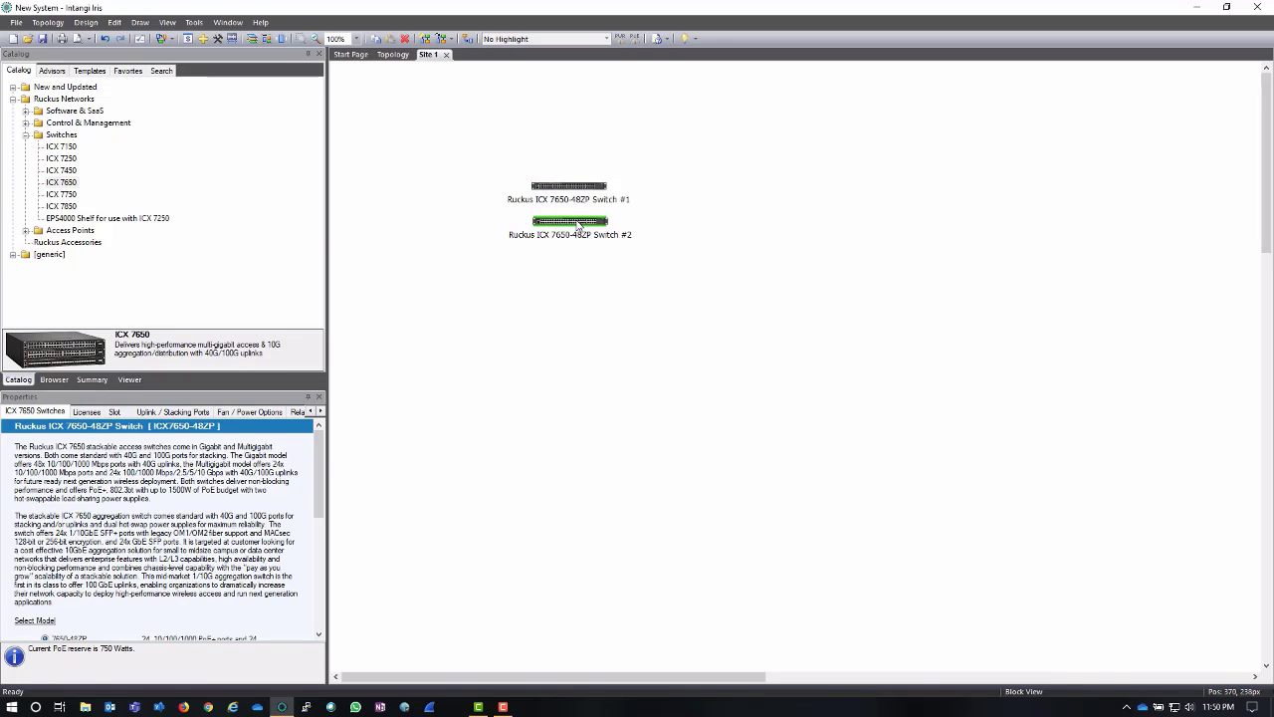
Add two ICX 7150-C08P-2X1G switches and stack them in a column under the 7650s.
click(70, 148)
drag(58, 149, 560, 307)
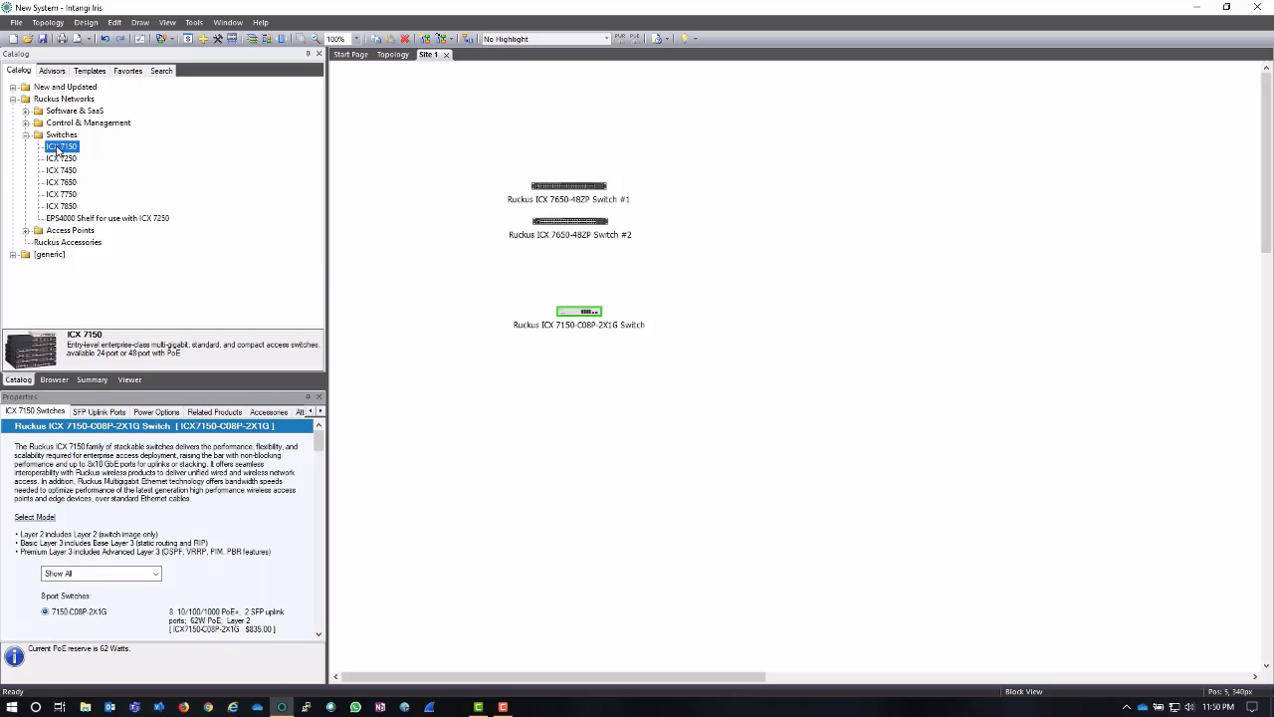
drag(58, 150, 585, 373)
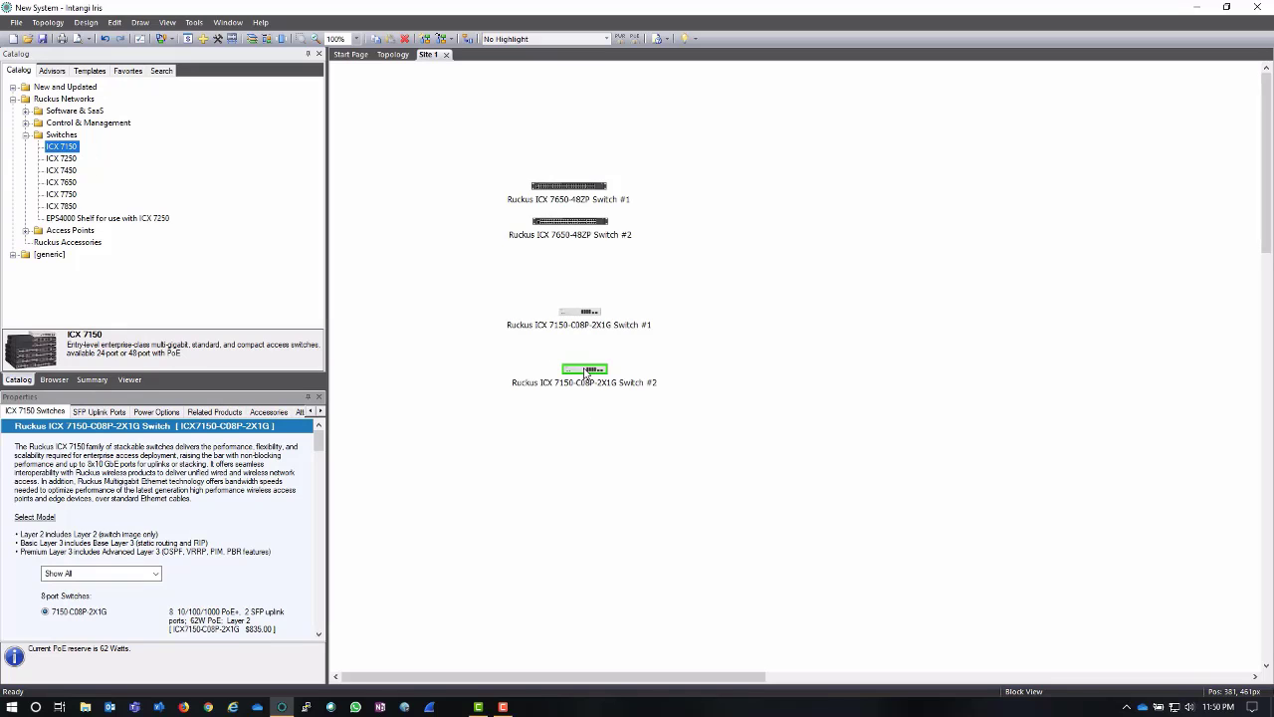
drag(581, 314, 568, 283)
drag(587, 373, 573, 330)
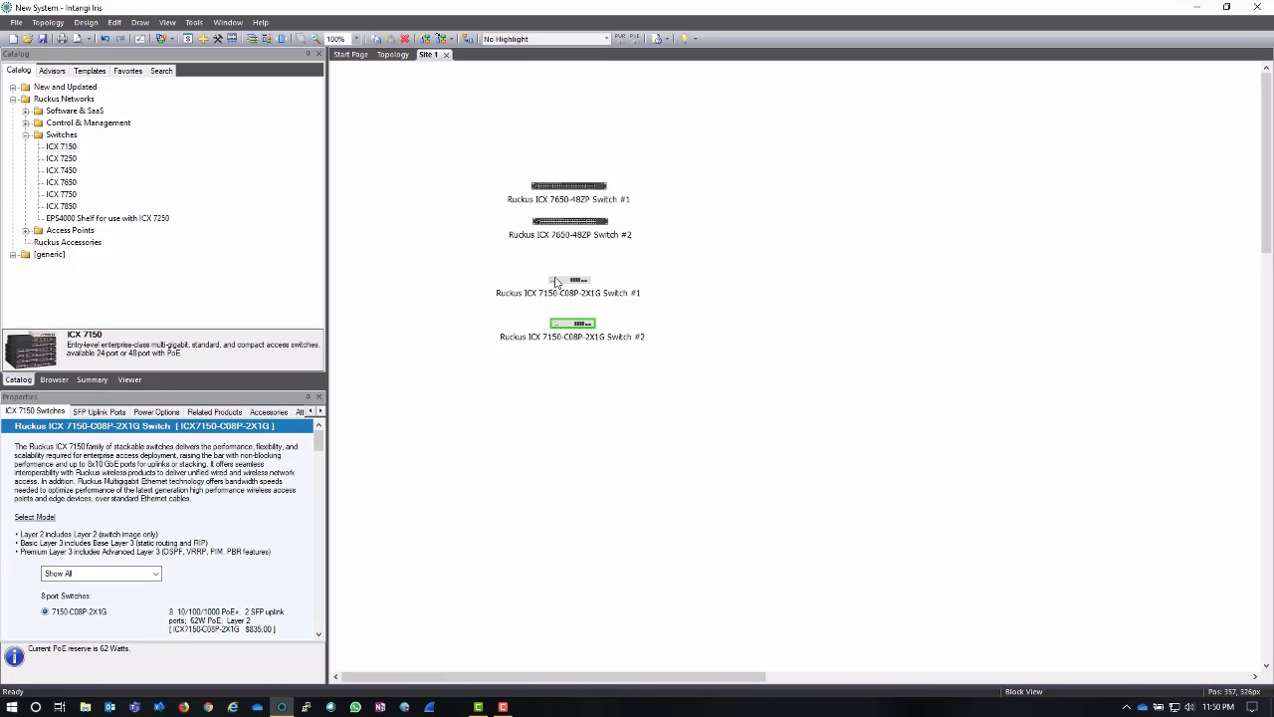
drag(570, 325, 569, 329)
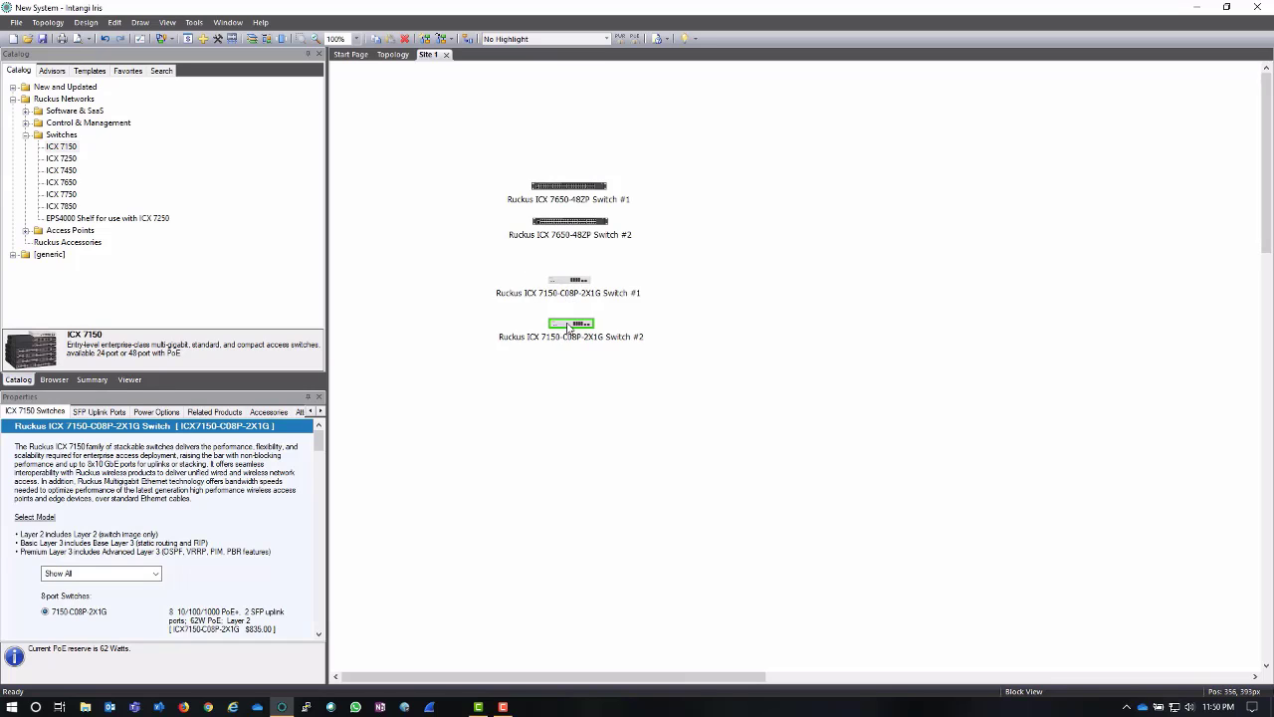
click(575, 282)
click(192, 501)
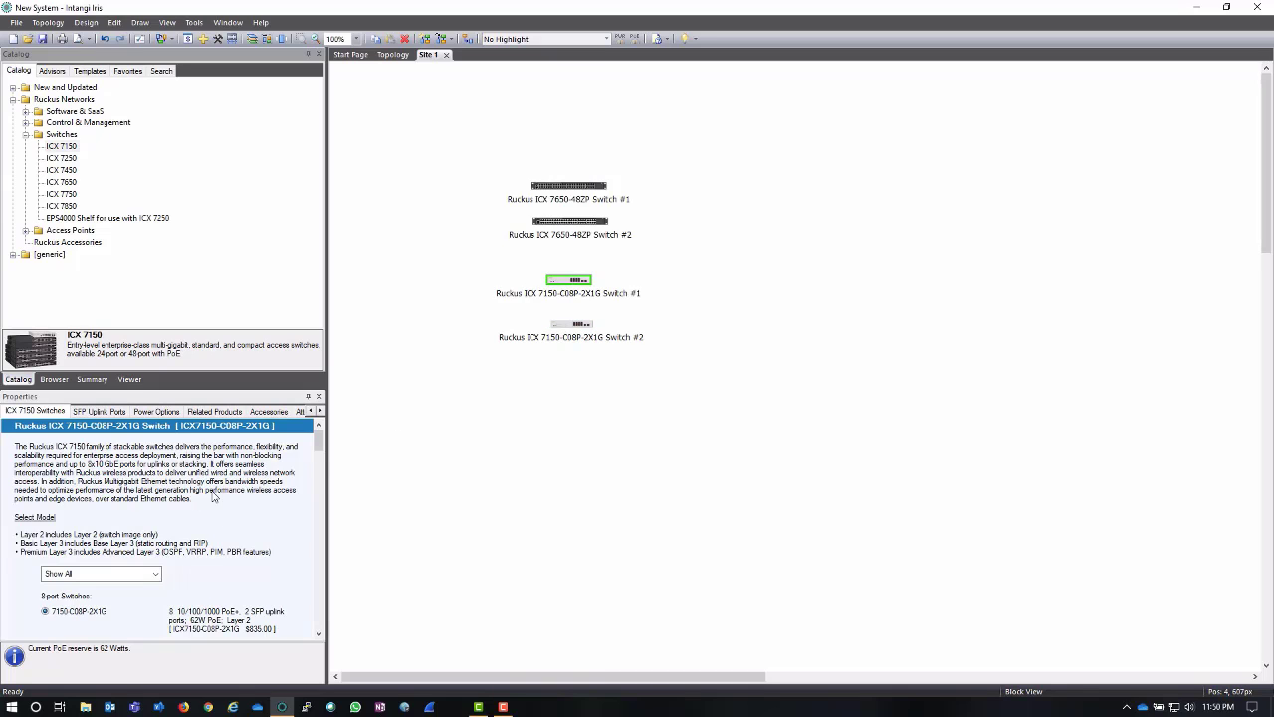
Change ICX 7150 Switch #1 to the 7150-24-4X10GR model.
scroll(212, 495, down, 3)
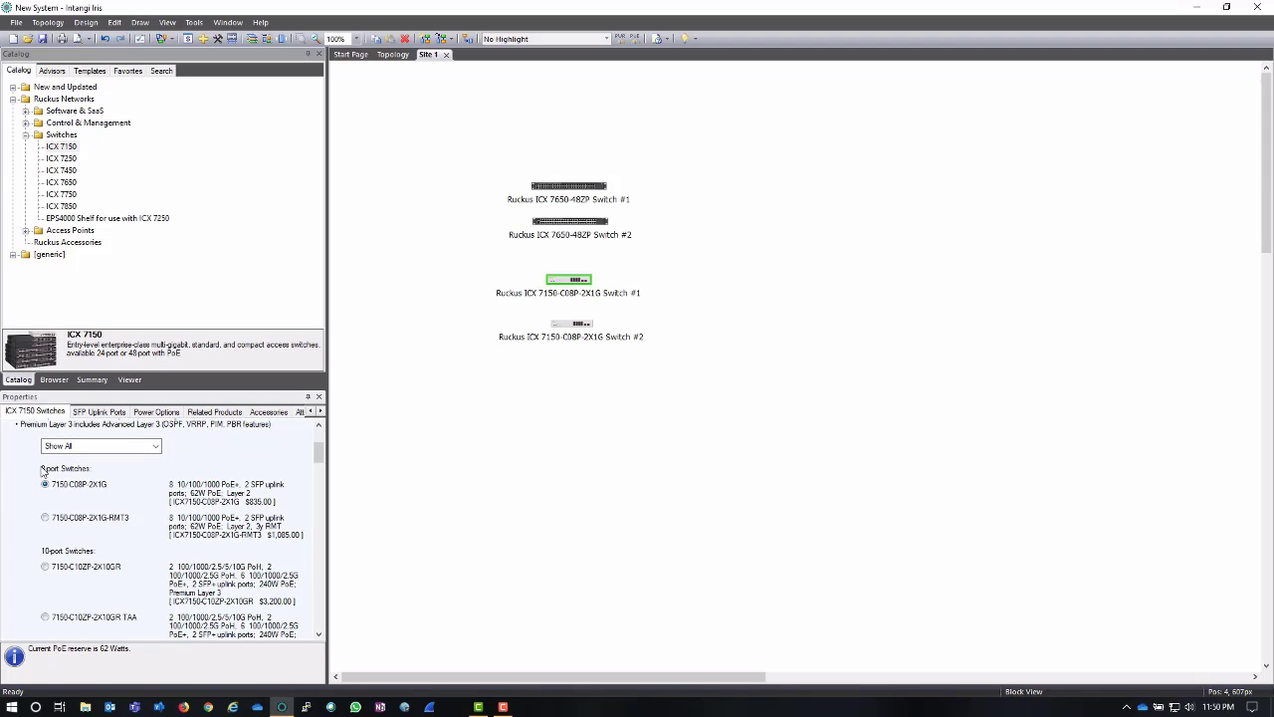
scroll(154, 480, down, 1)
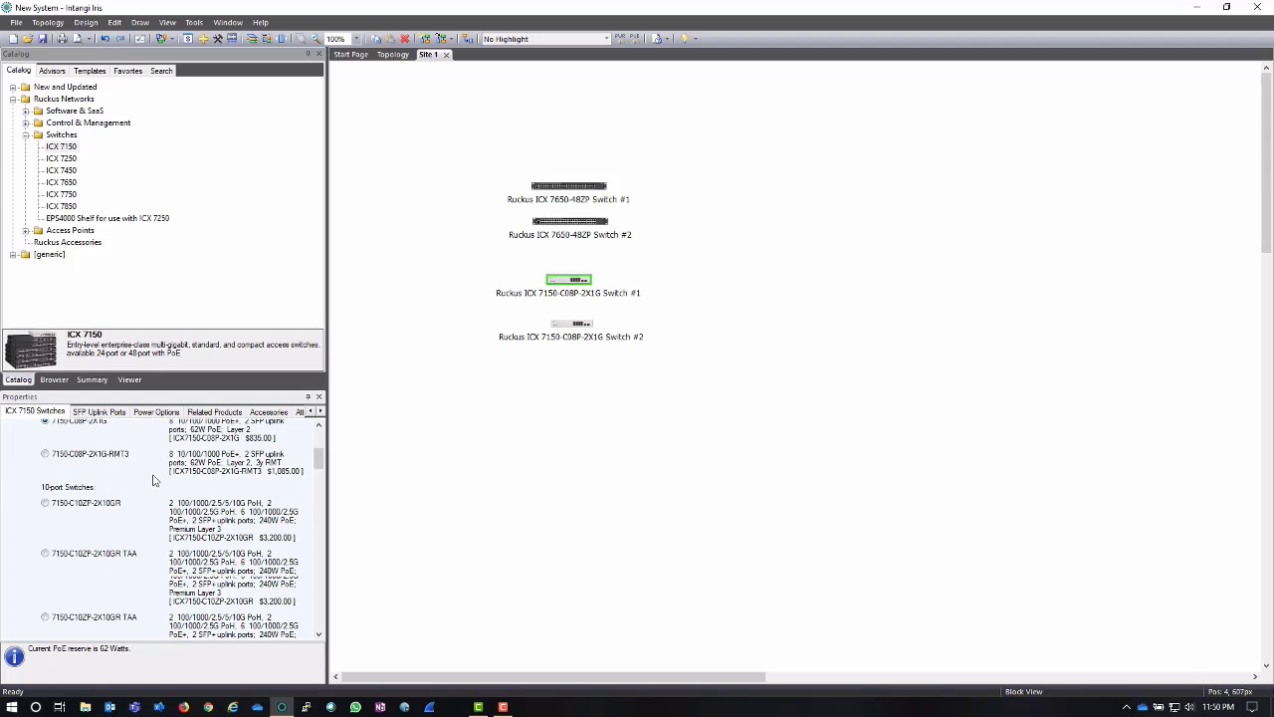
scroll(153, 479, down, 5)
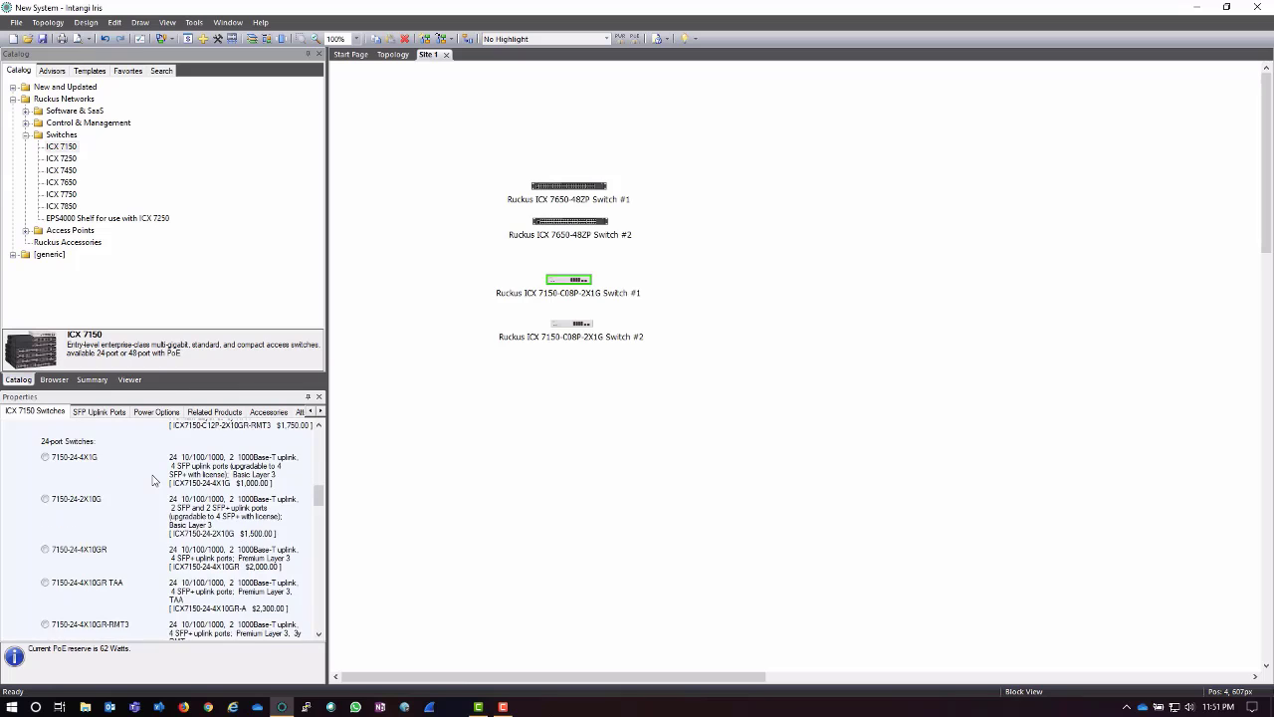
scroll(153, 480, up, 1)
scroll(127, 512, down, 1)
click(47, 550)
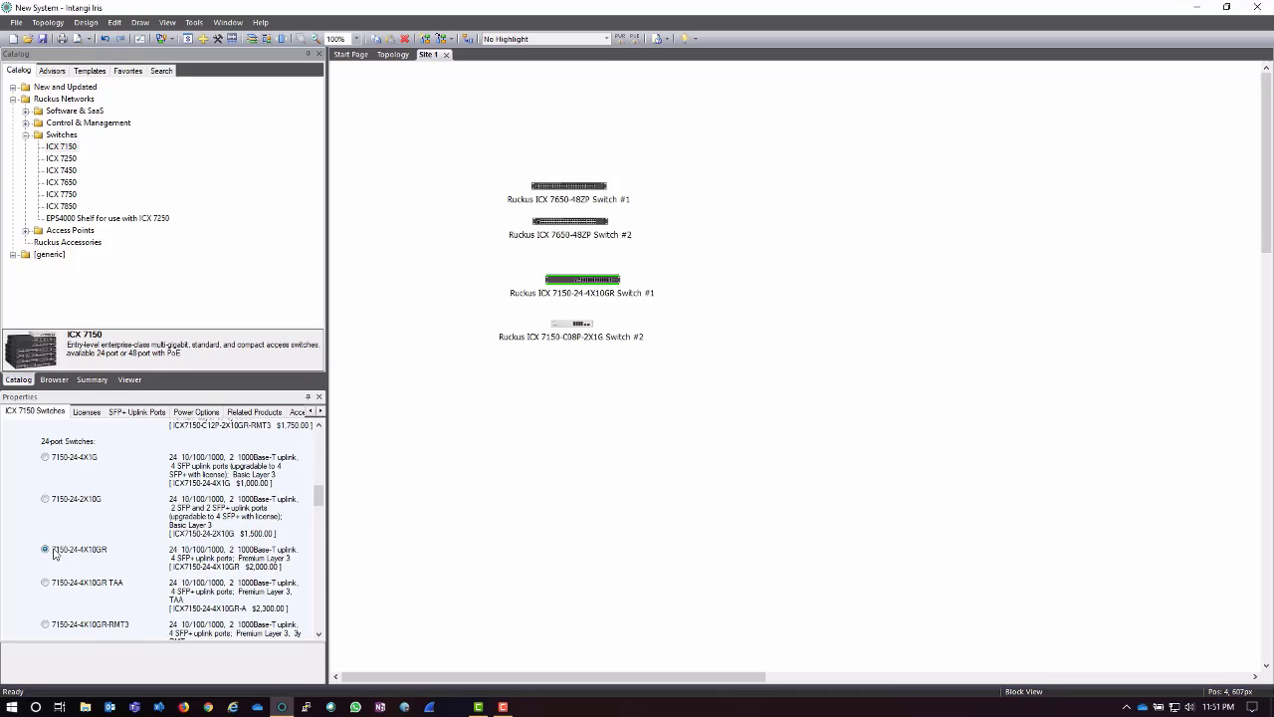
Change ICX 7150 Switch #2 to the 7150-24-4X10GR model as well.
click(582, 323)
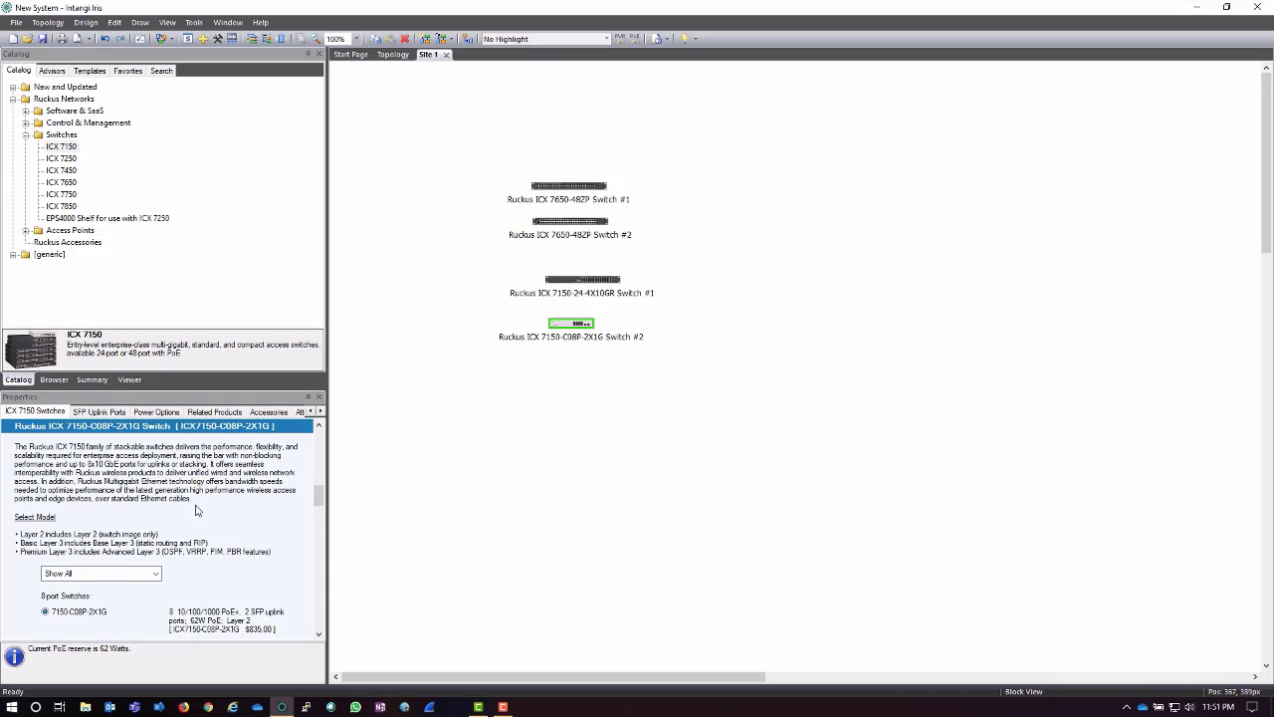
scroll(186, 515, down, 4)
scroll(186, 515, down, 4)
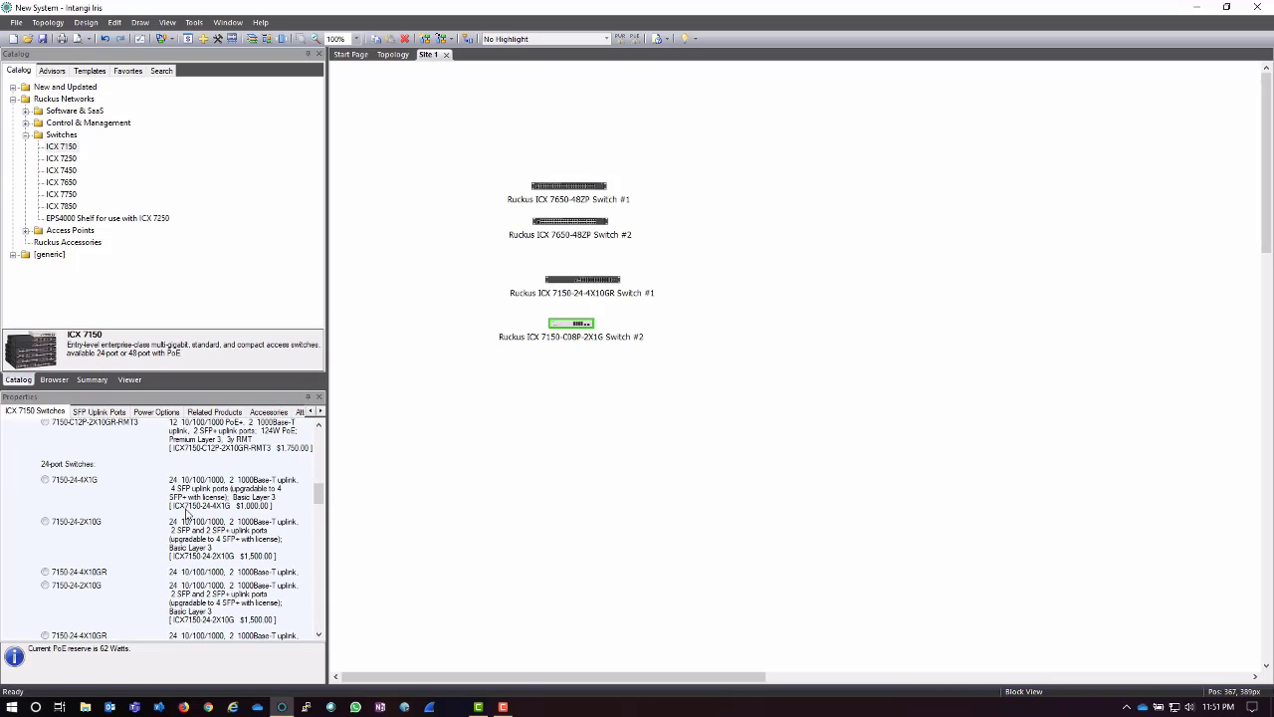
scroll(132, 543, down, 2)
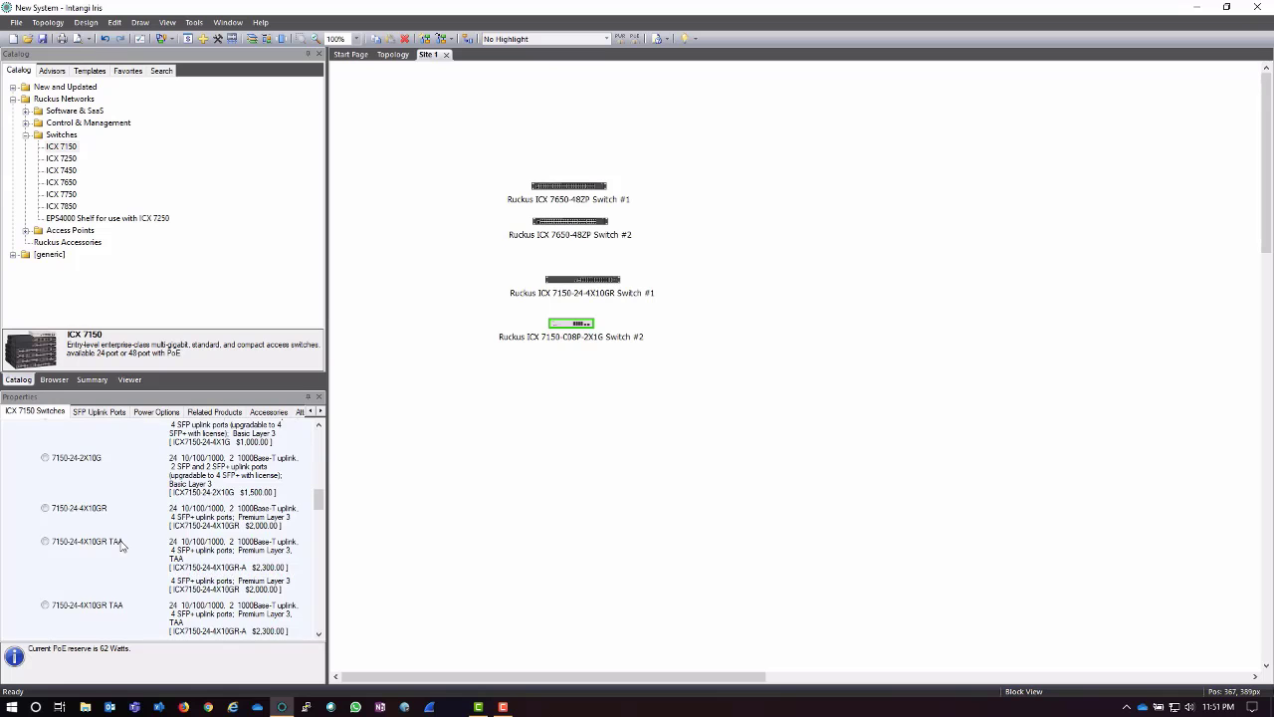
click(72, 512)
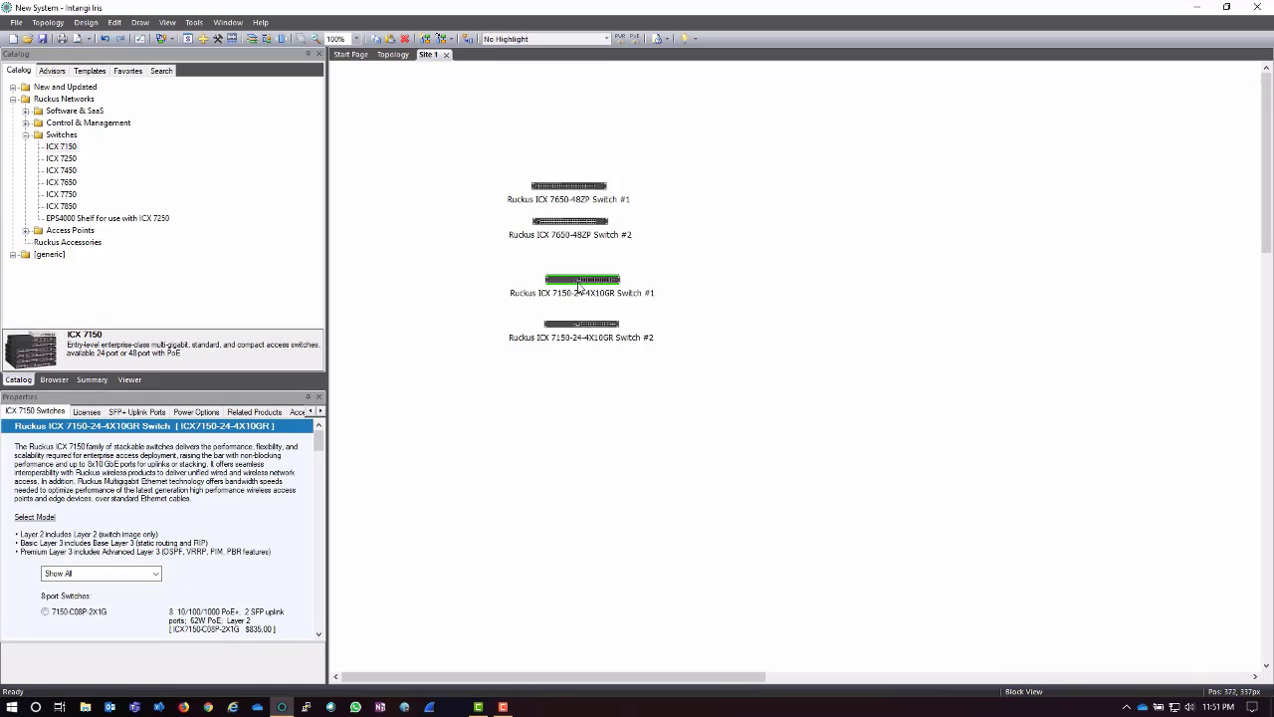
Paste a third 7150-24-4X10GR switch and place Switch #3 below Switch #2.
click(585, 387)
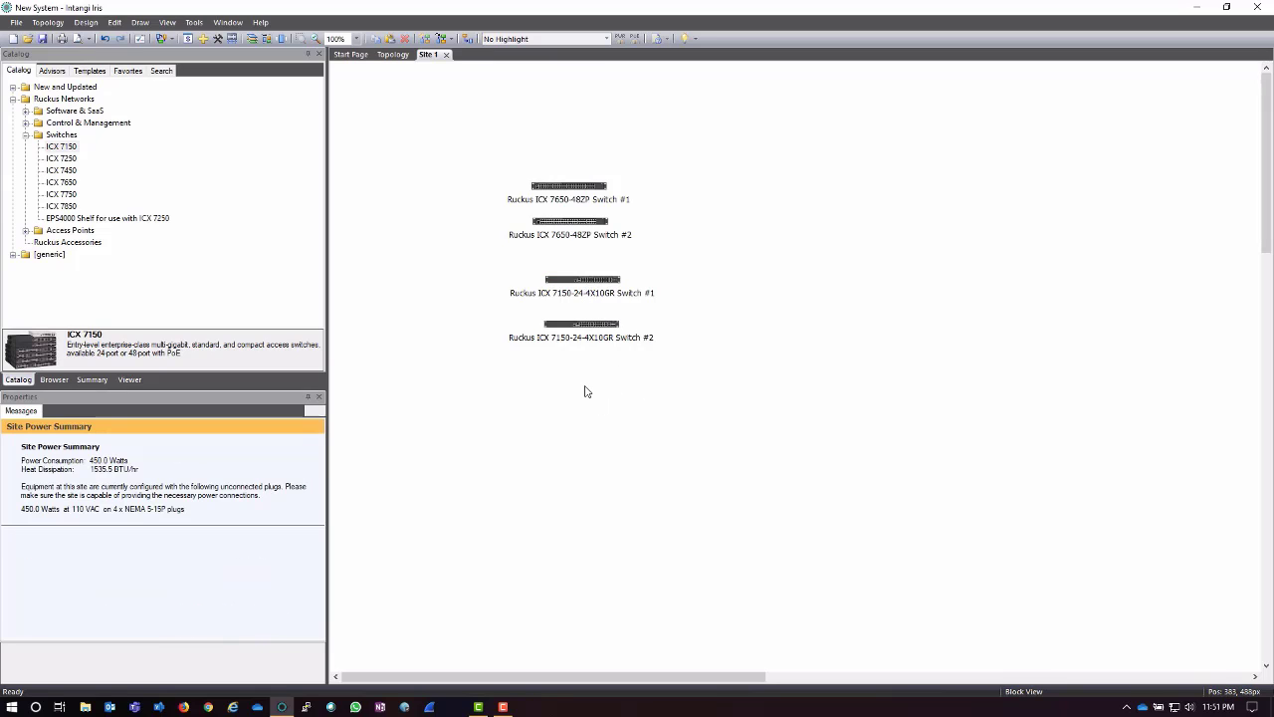
key(ctrl+v)
drag(428, 129, 450, 184)
click(442, 132)
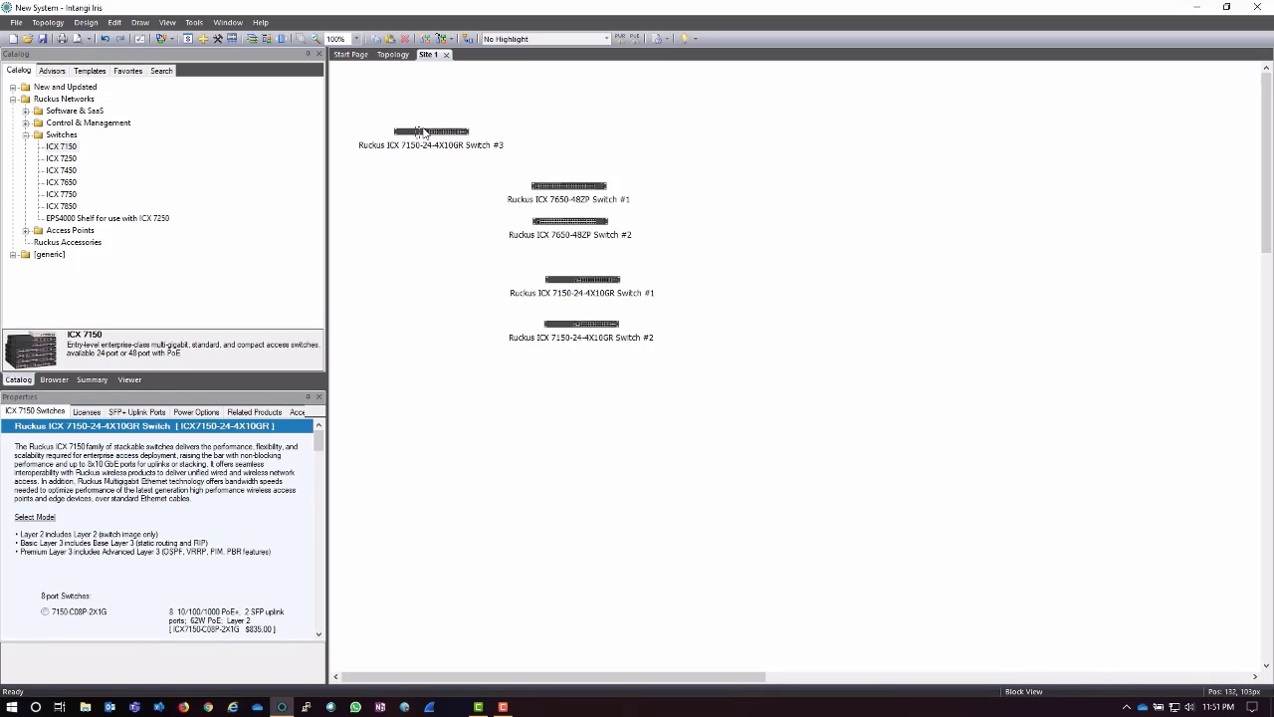
drag(442, 133, 597, 379)
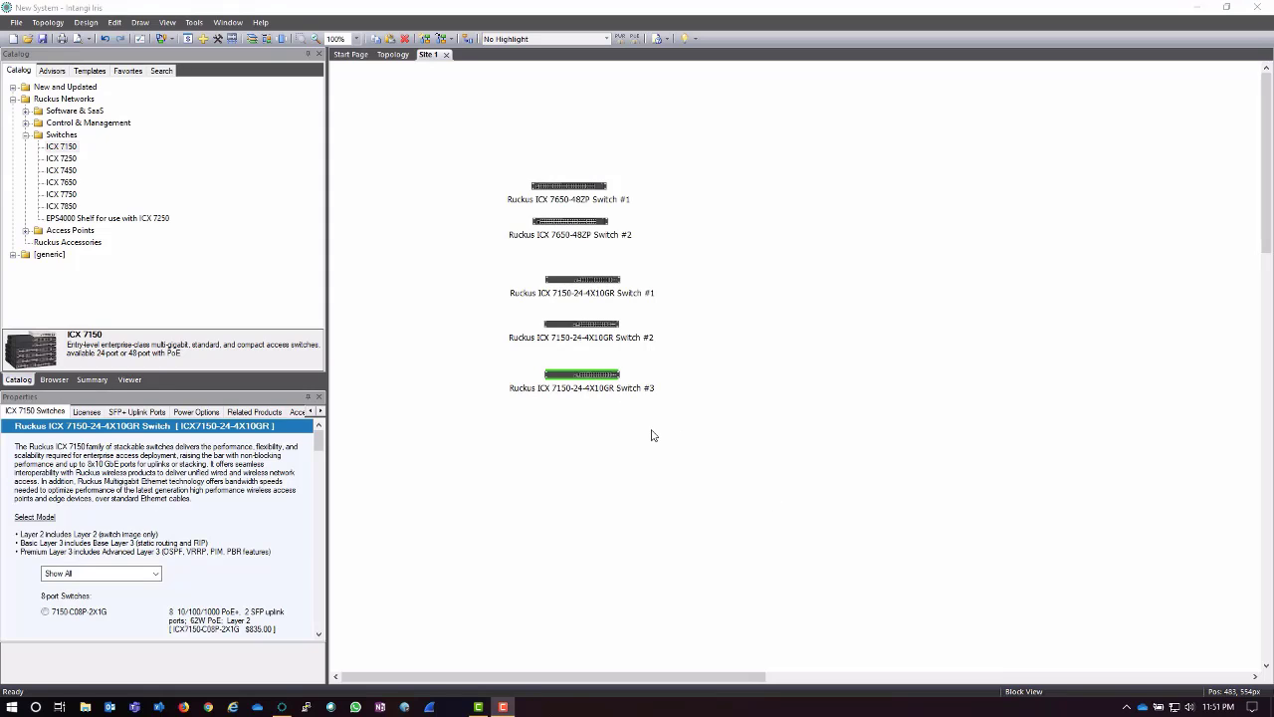
Review the options of ICX 7650 Switch #1 in the Properties panel.
click(562, 189)
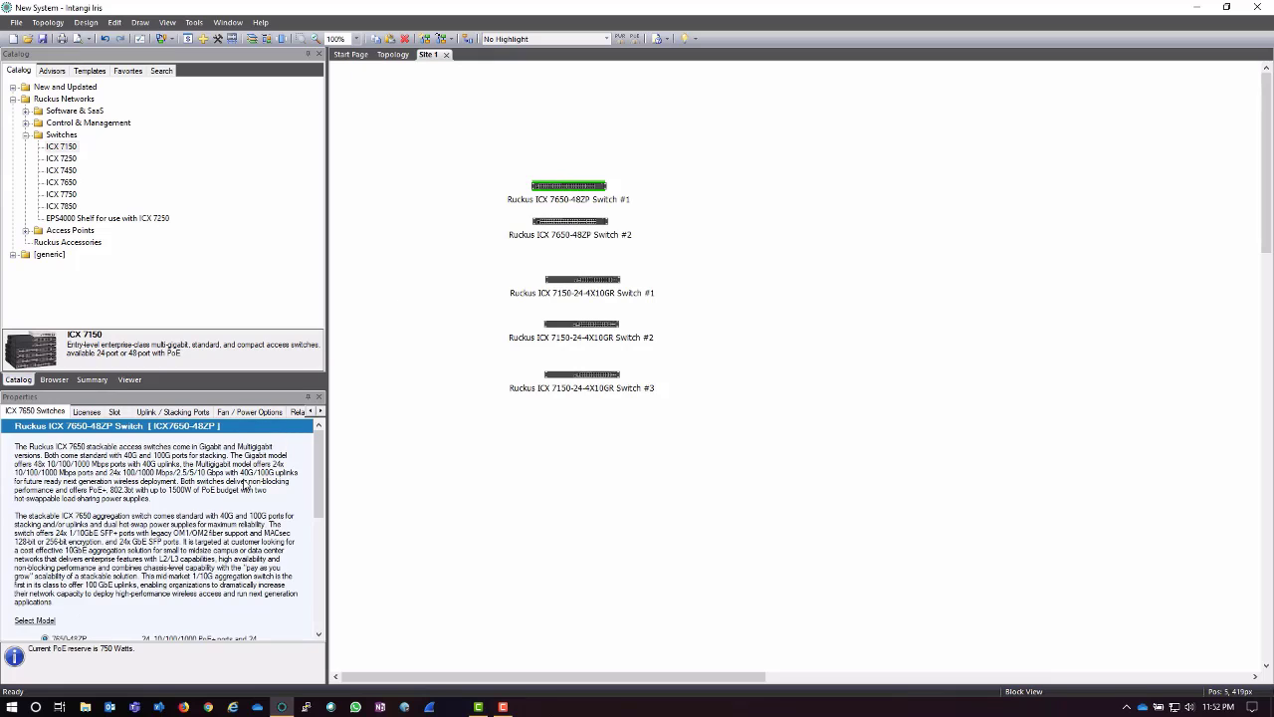
scroll(211, 516, down, 3)
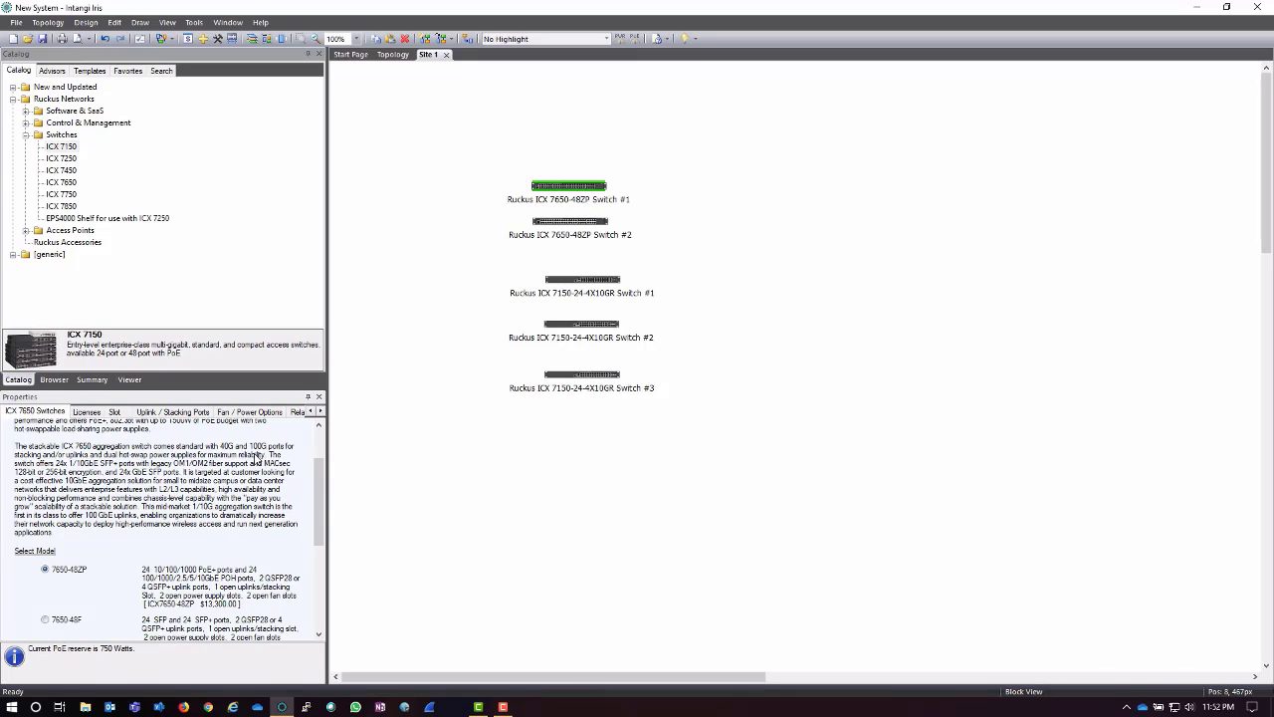
scroll(237, 480, down, 2)
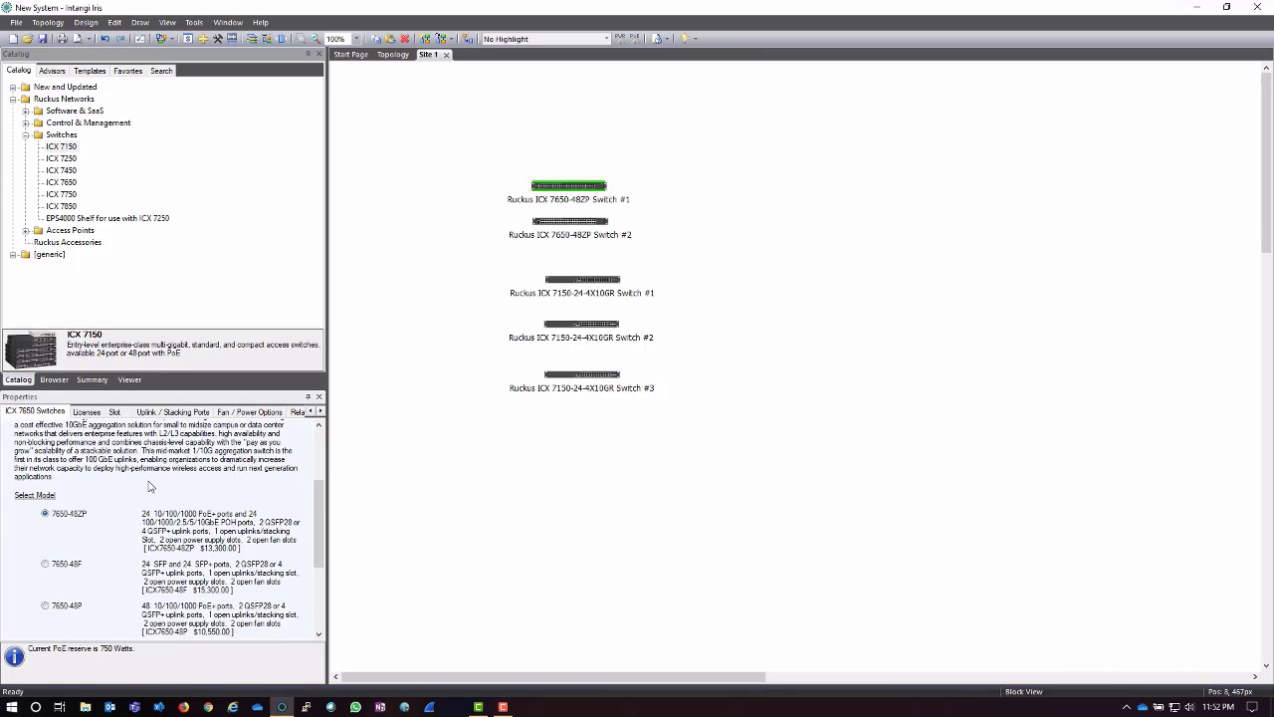
scroll(149, 486, down, 4)
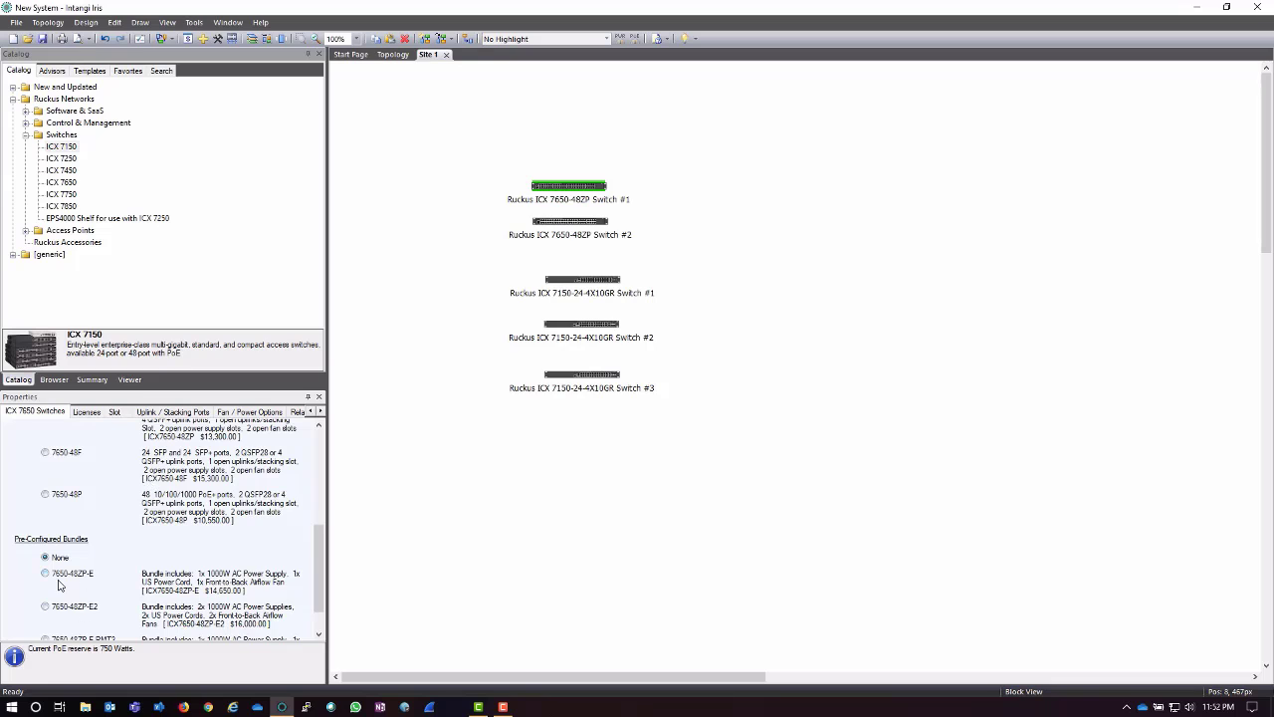
scroll(151, 558, down, 2)
scroll(150, 557, up, 6)
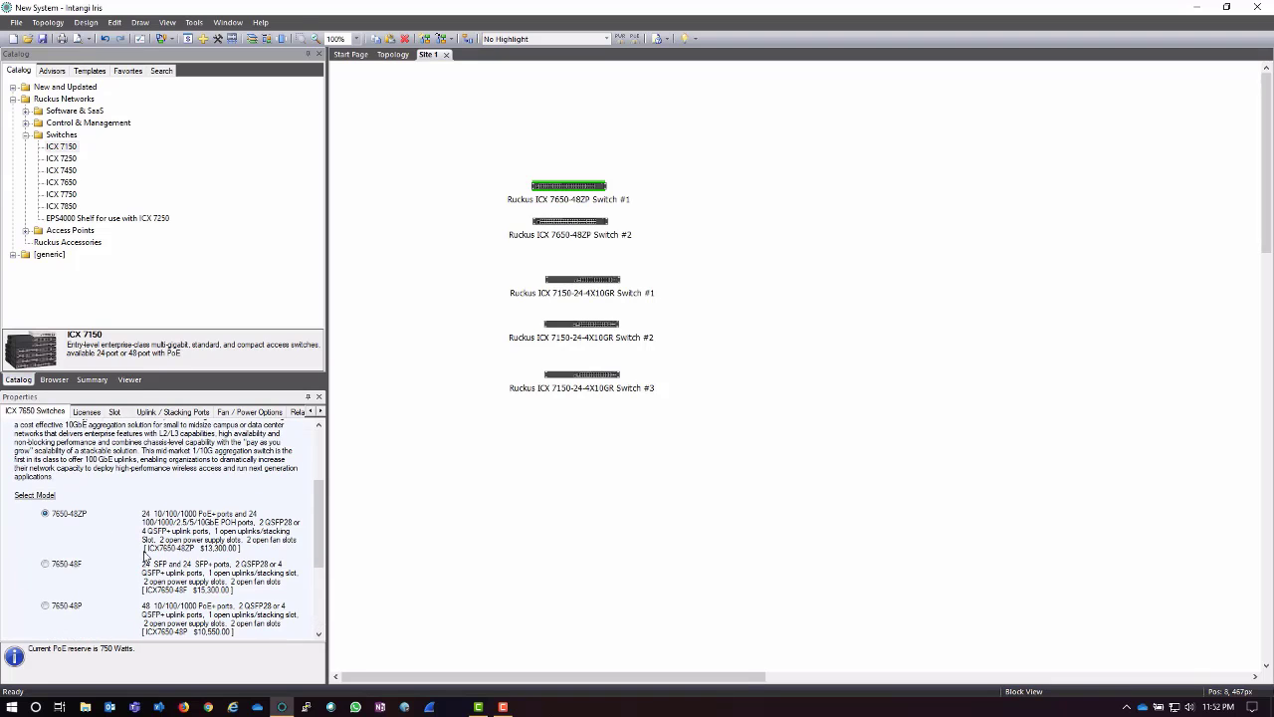
scroll(145, 549, down, 5)
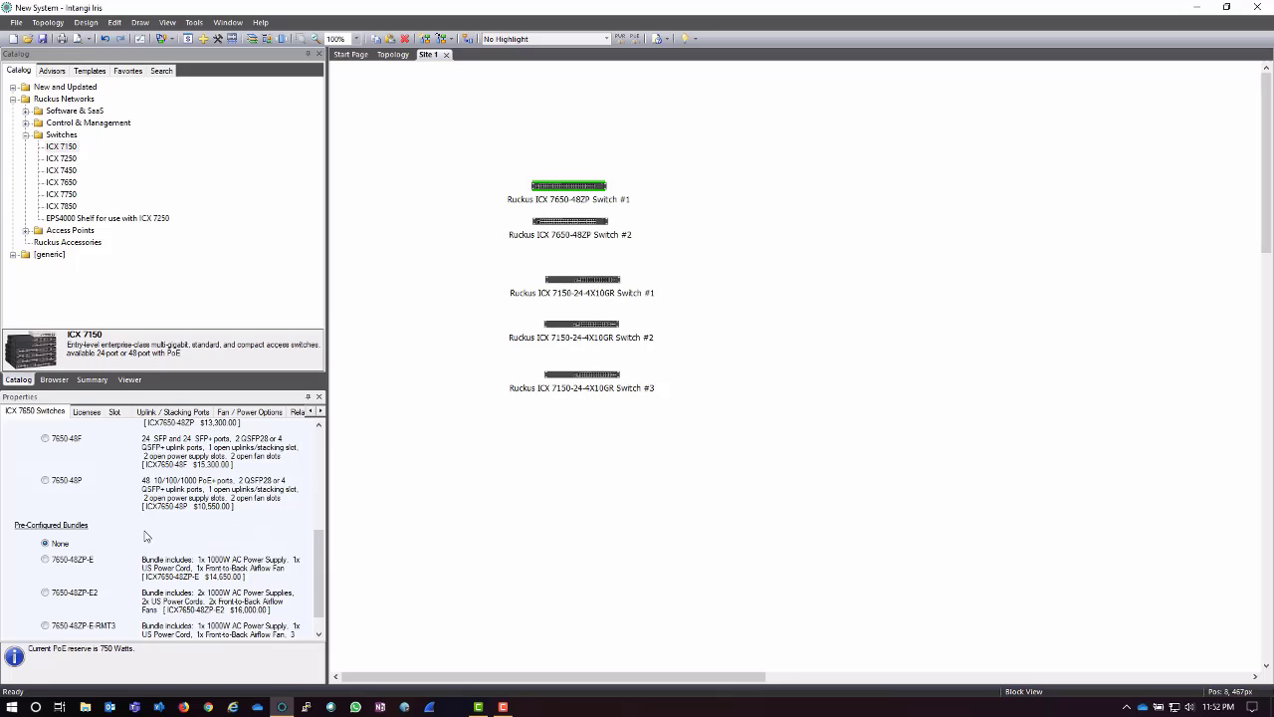
scroll(144, 536, down, 1)
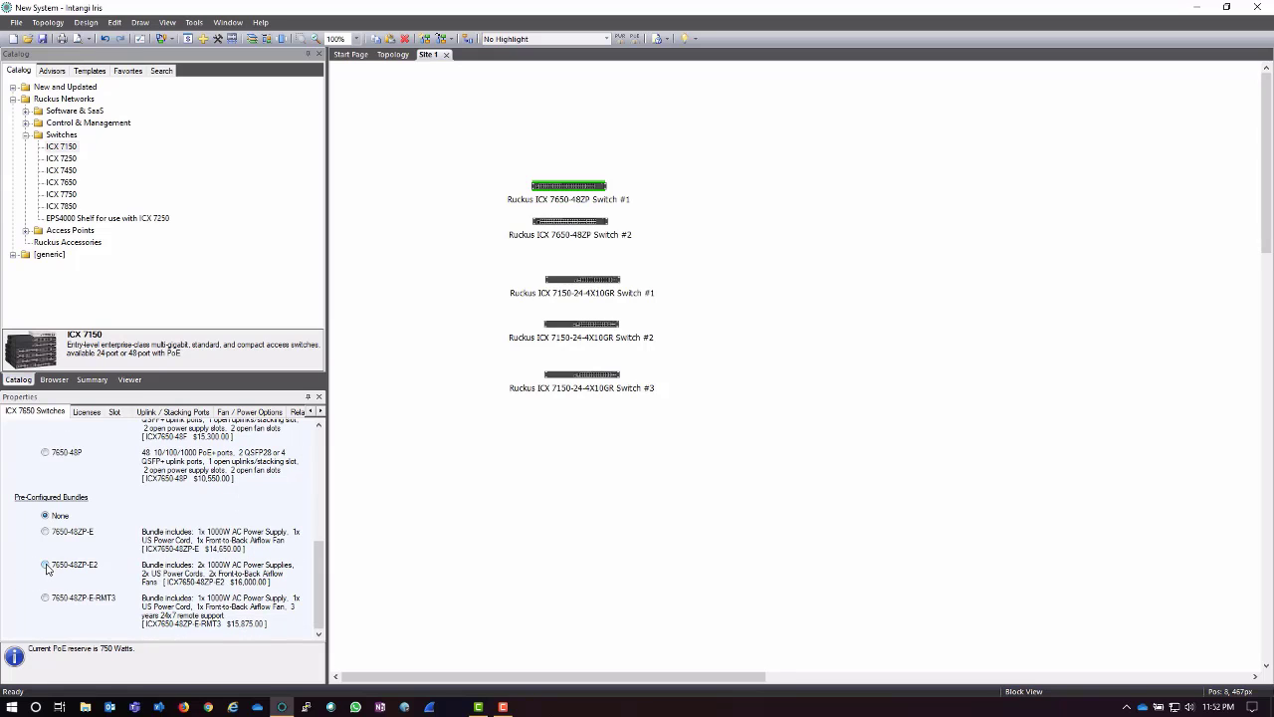
Give ICX 7650 Switch #2 the 7650-48ZP-E2 dual power supply bundle.
click(569, 221)
scroll(147, 524, down, 3)
scroll(147, 524, down, 10)
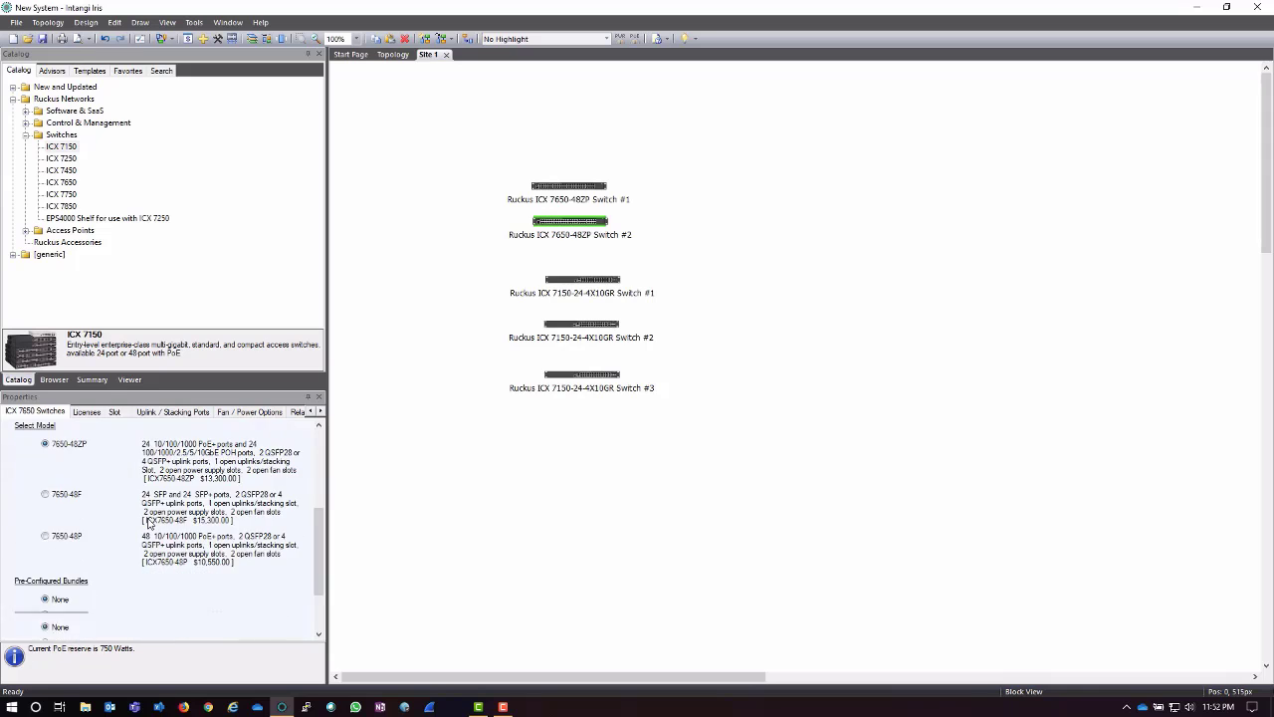
click(45, 564)
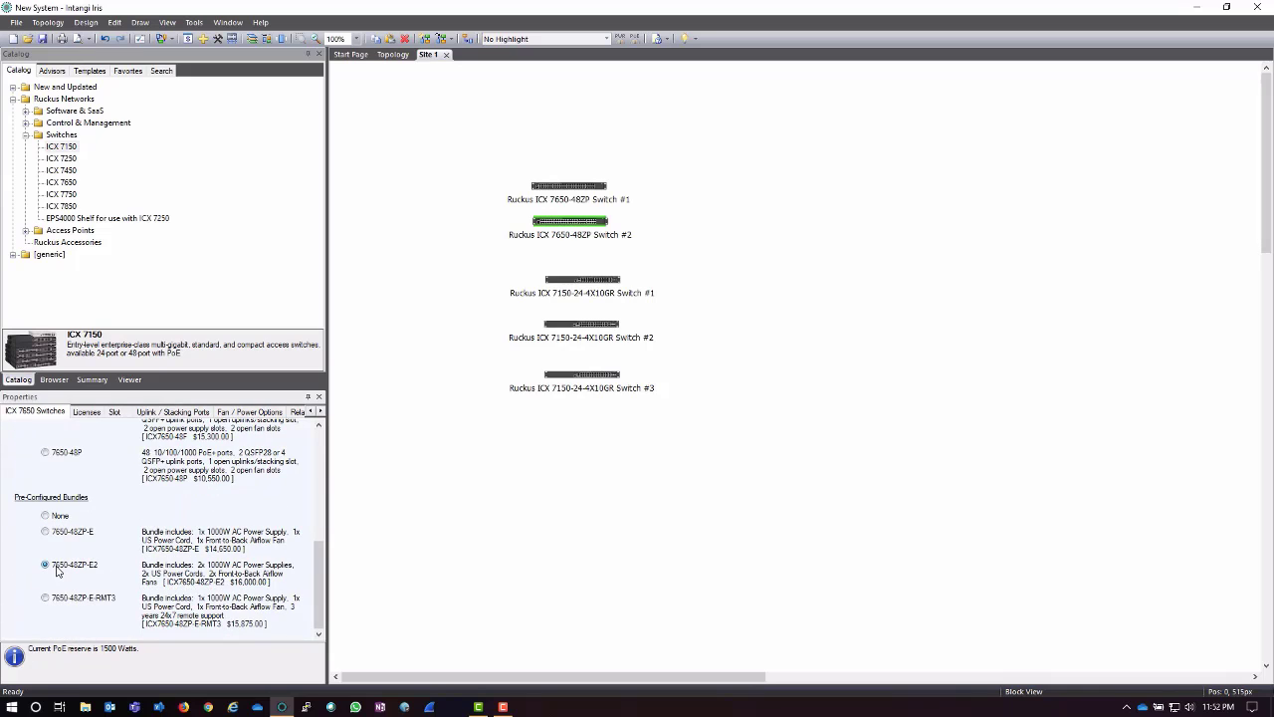
scroll(88, 461, up, 10)
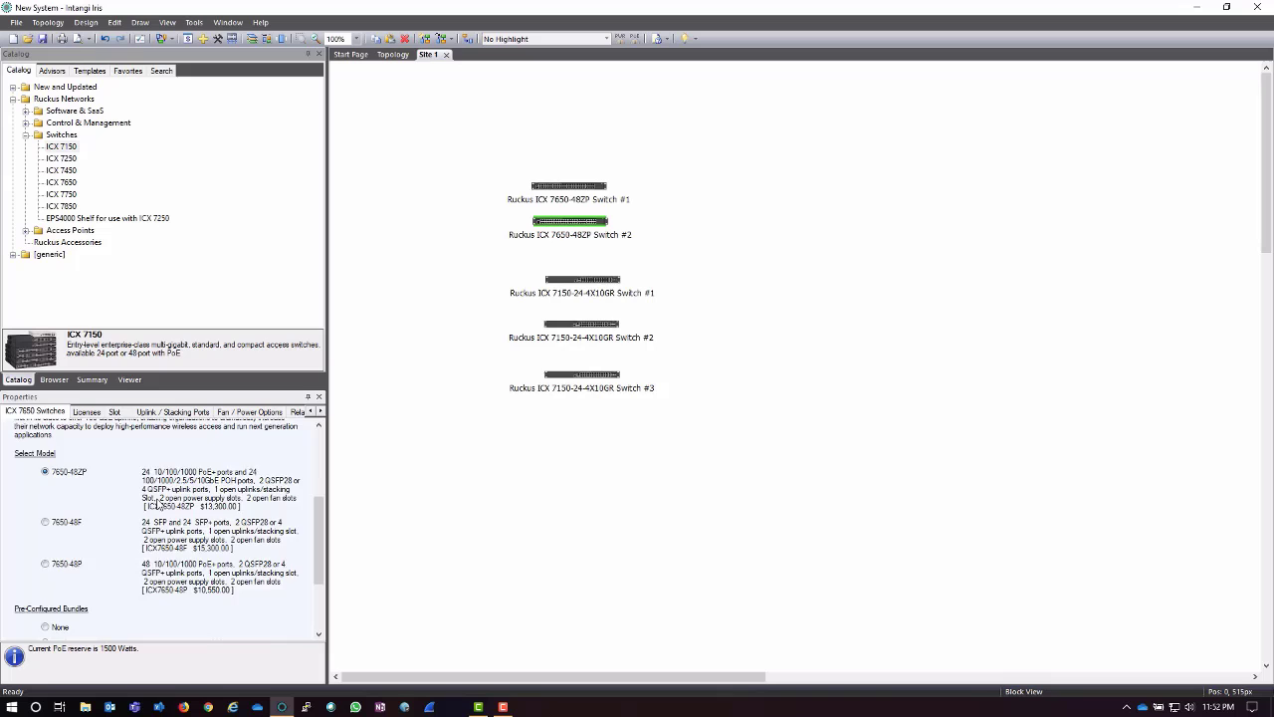
License Layer 3 Premium on ICX 7650 Switch #1.
click(86, 411)
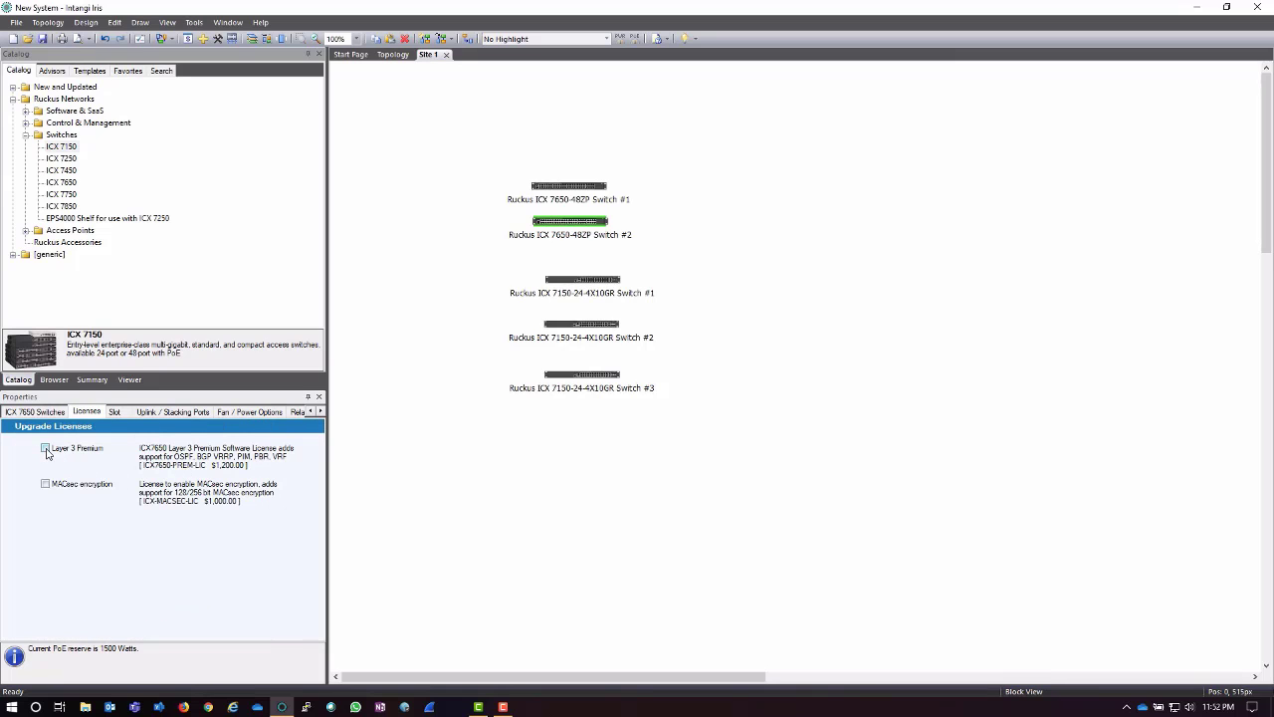
click(565, 188)
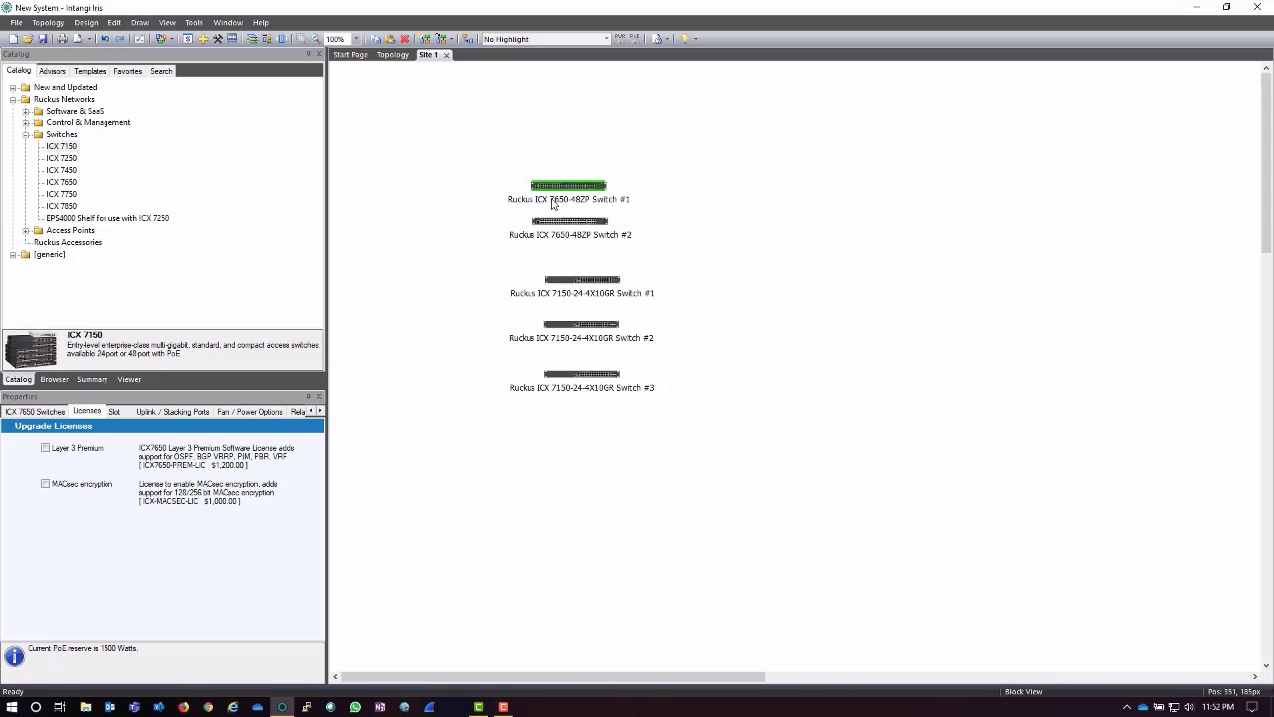
click(46, 450)
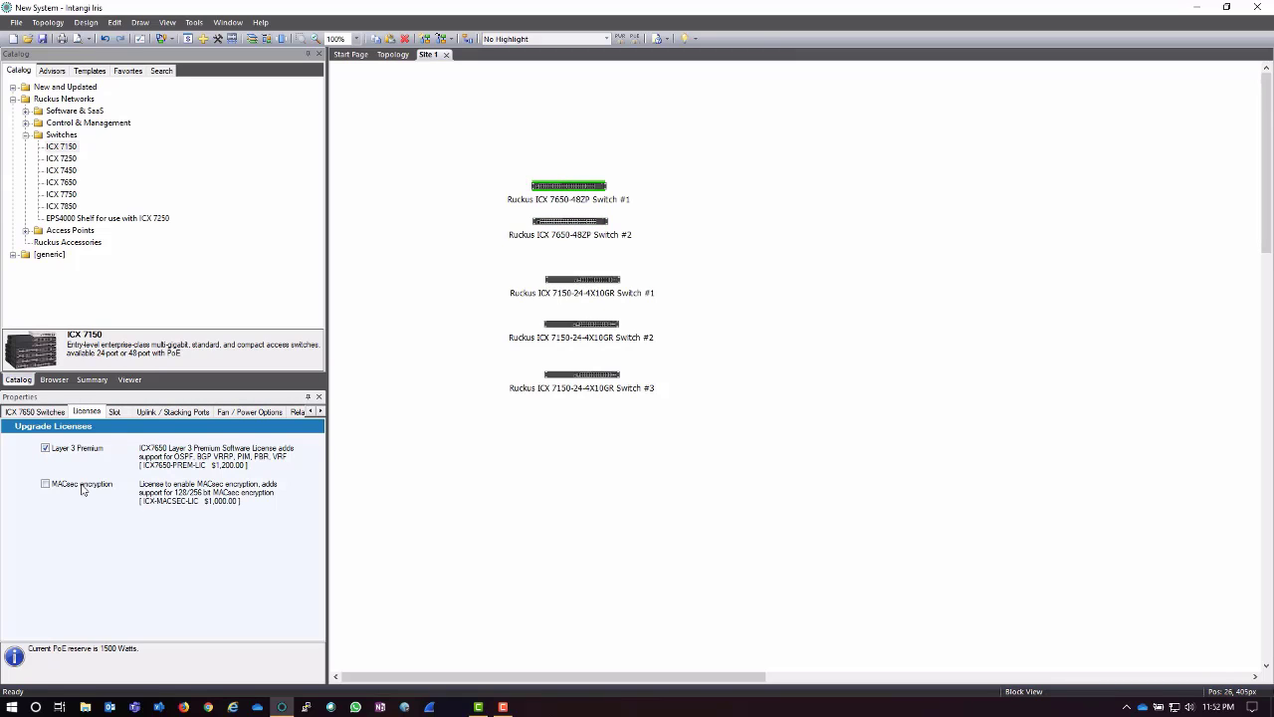
Fit a 2-port QSFP+ Module in Slot 2 of ICX 7650 Switch #1.
click(115, 412)
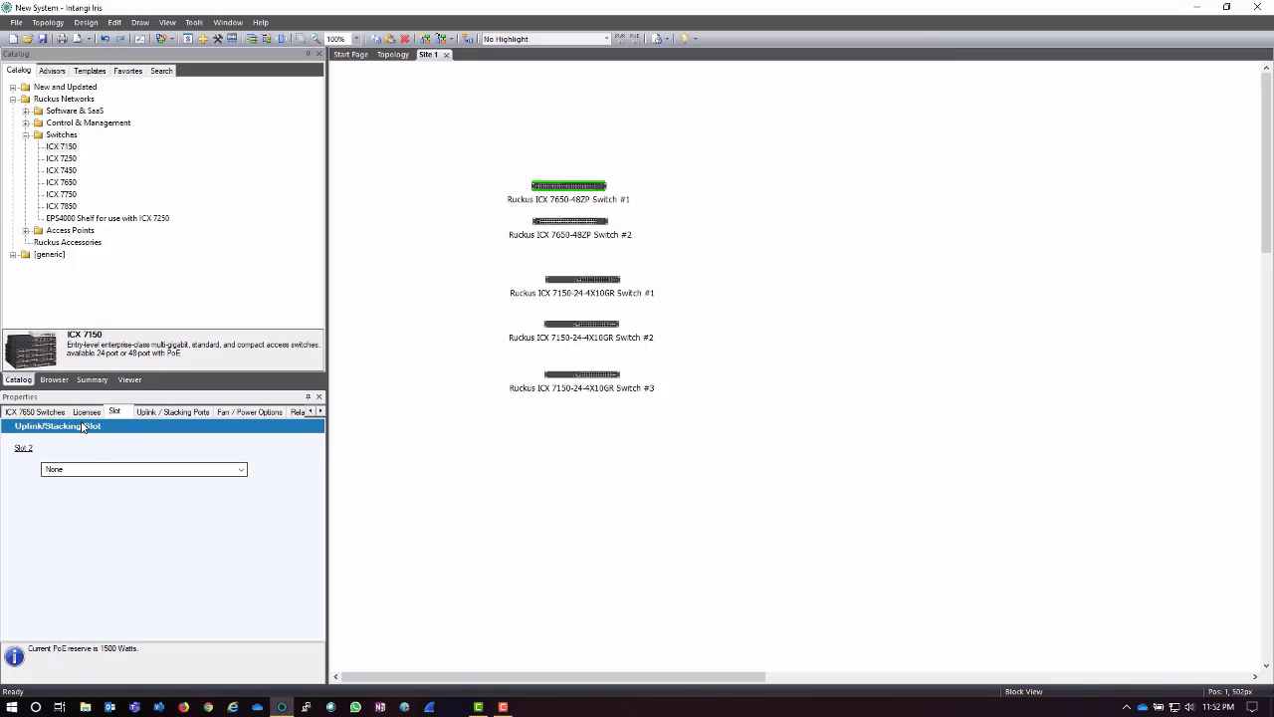
click(224, 473)
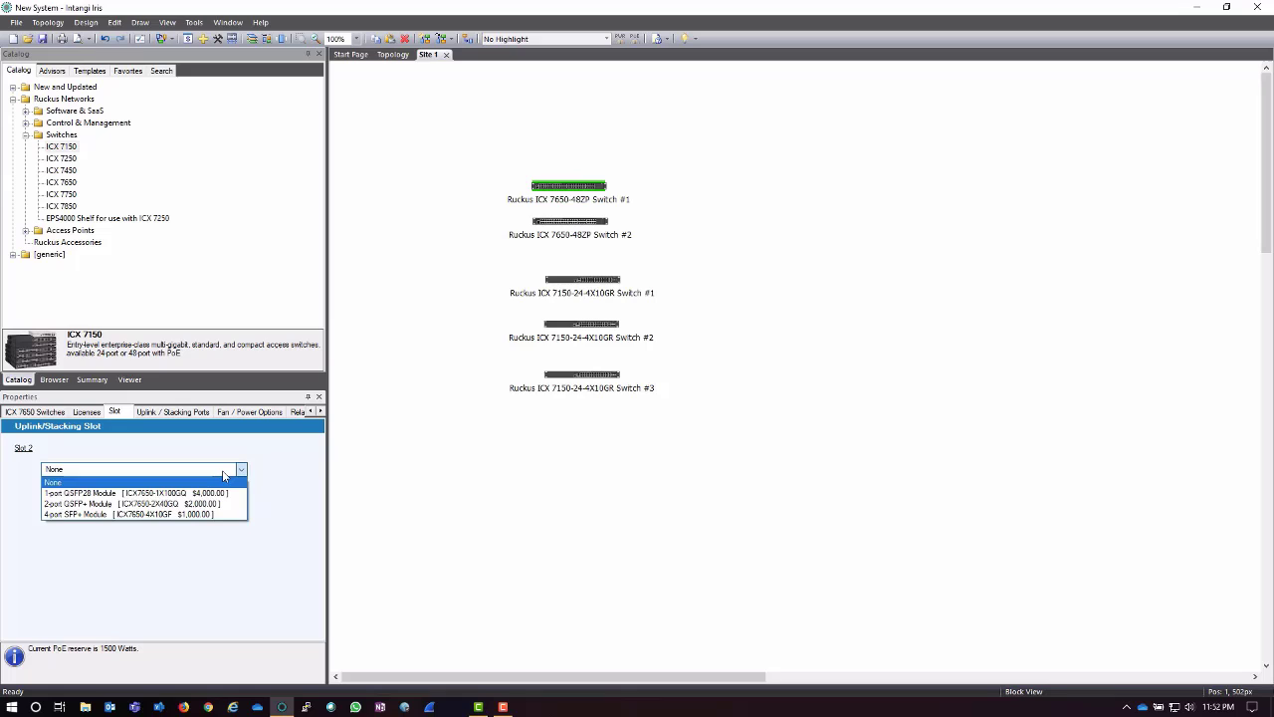
click(138, 503)
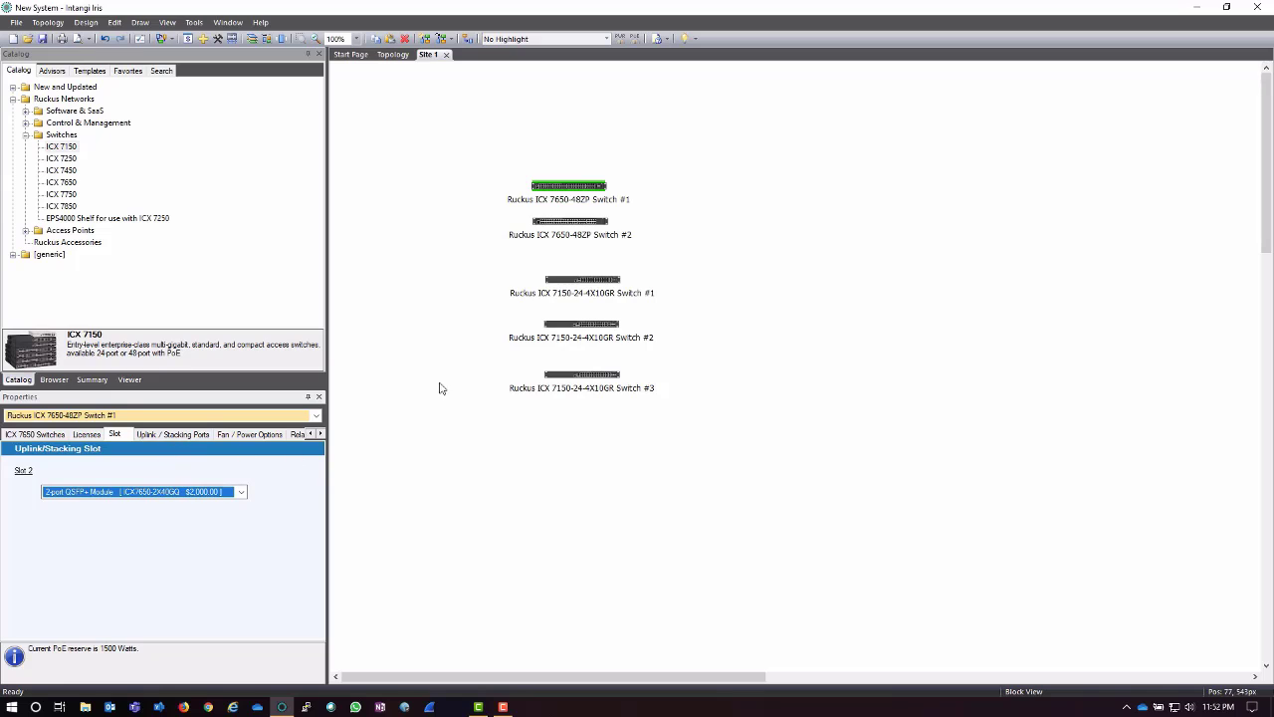
Fit a 2-port QSFP+ Module in Slot 2 of ICX 7650 Switch #2.
click(577, 221)
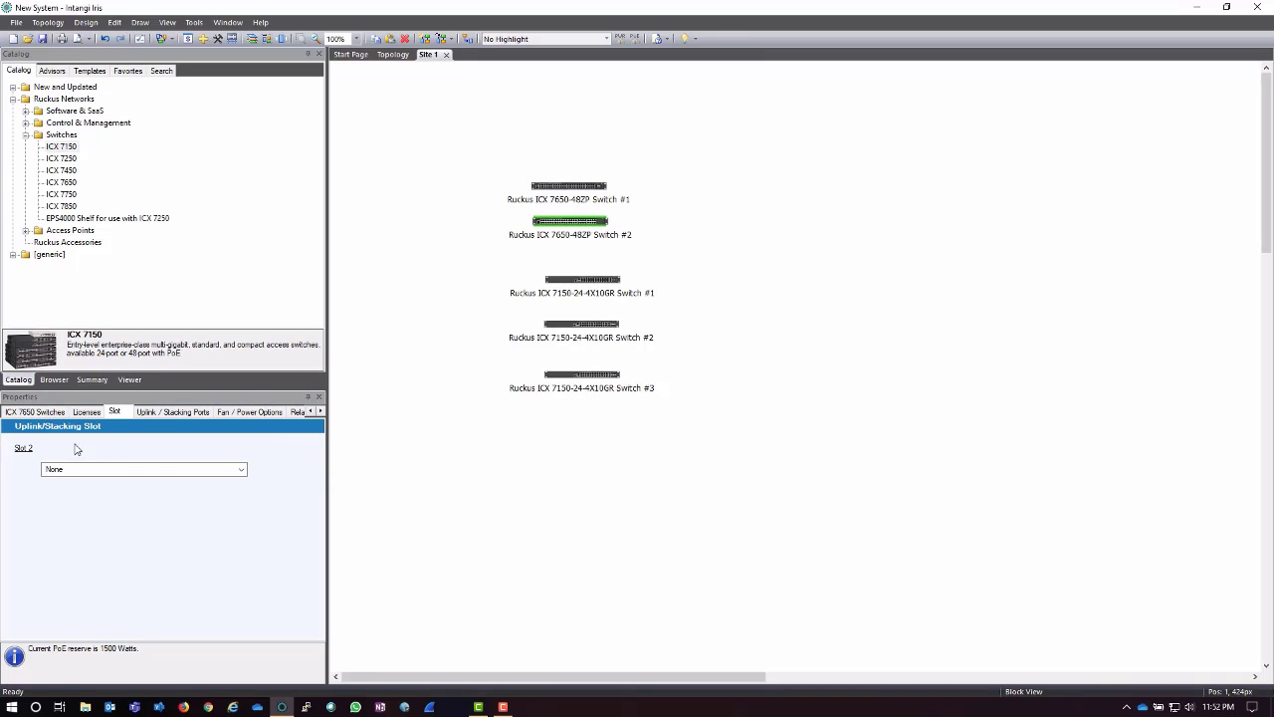
click(239, 469)
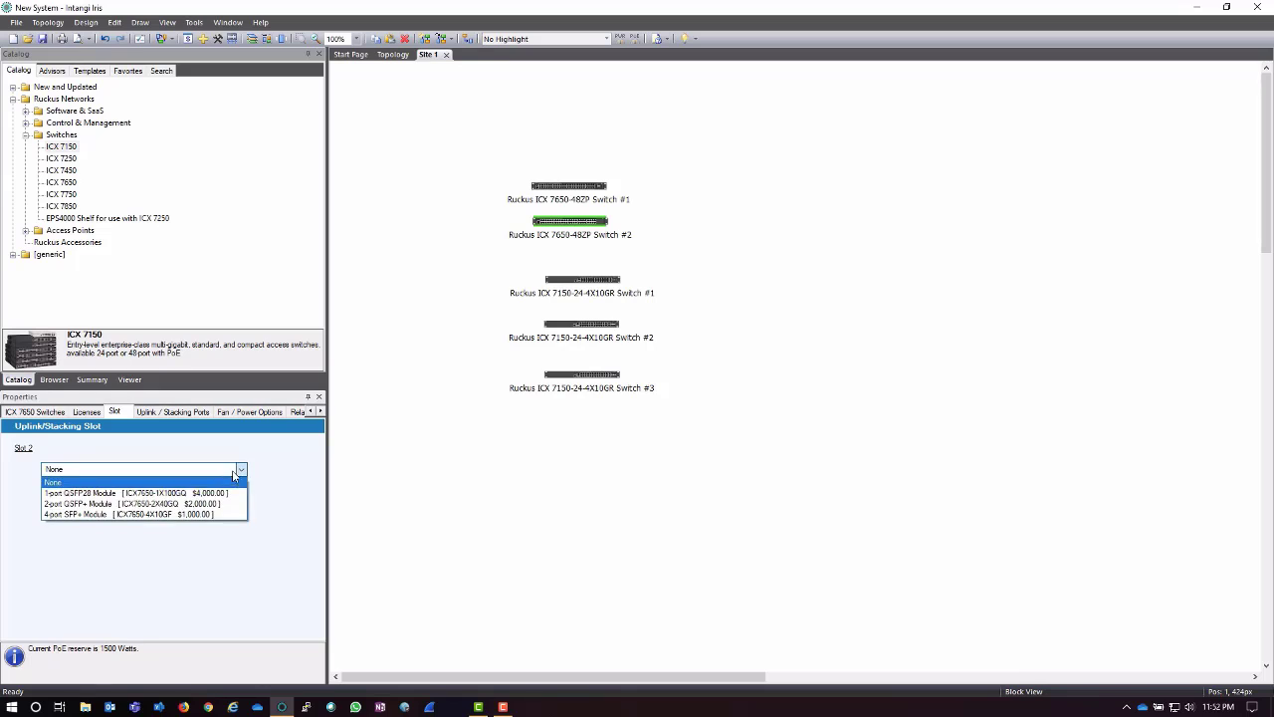
click(80, 503)
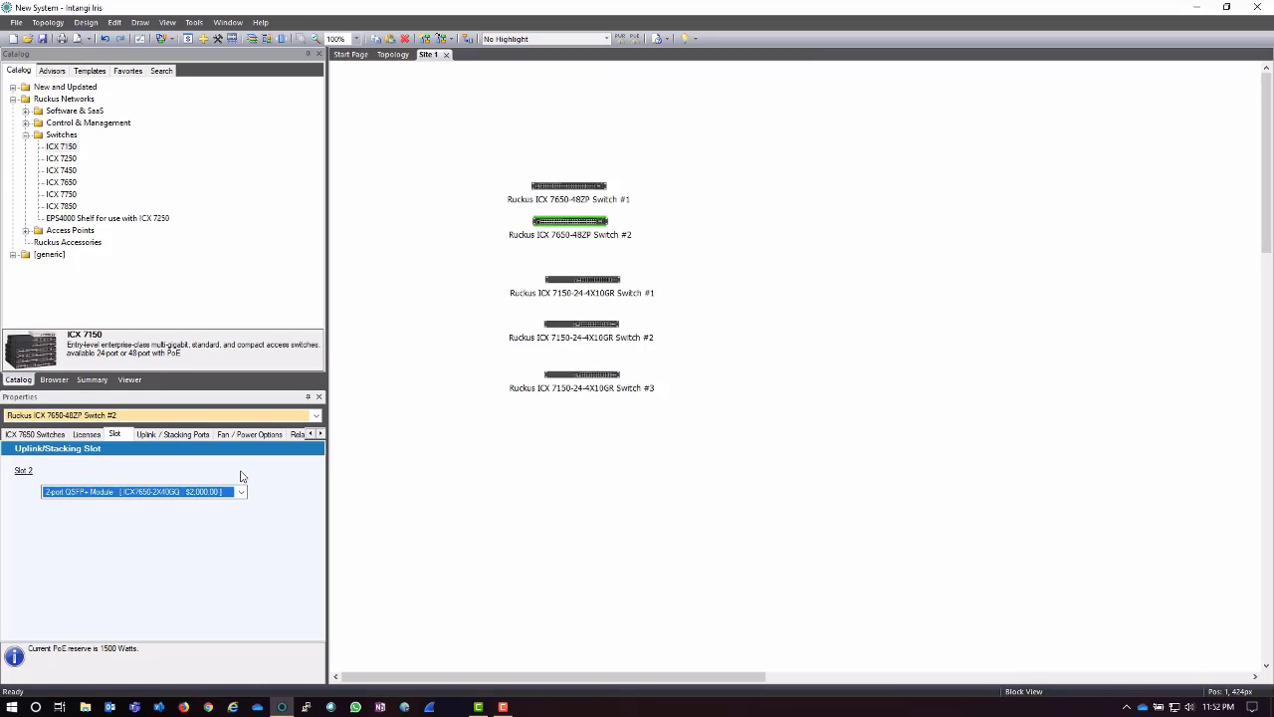
click(173, 454)
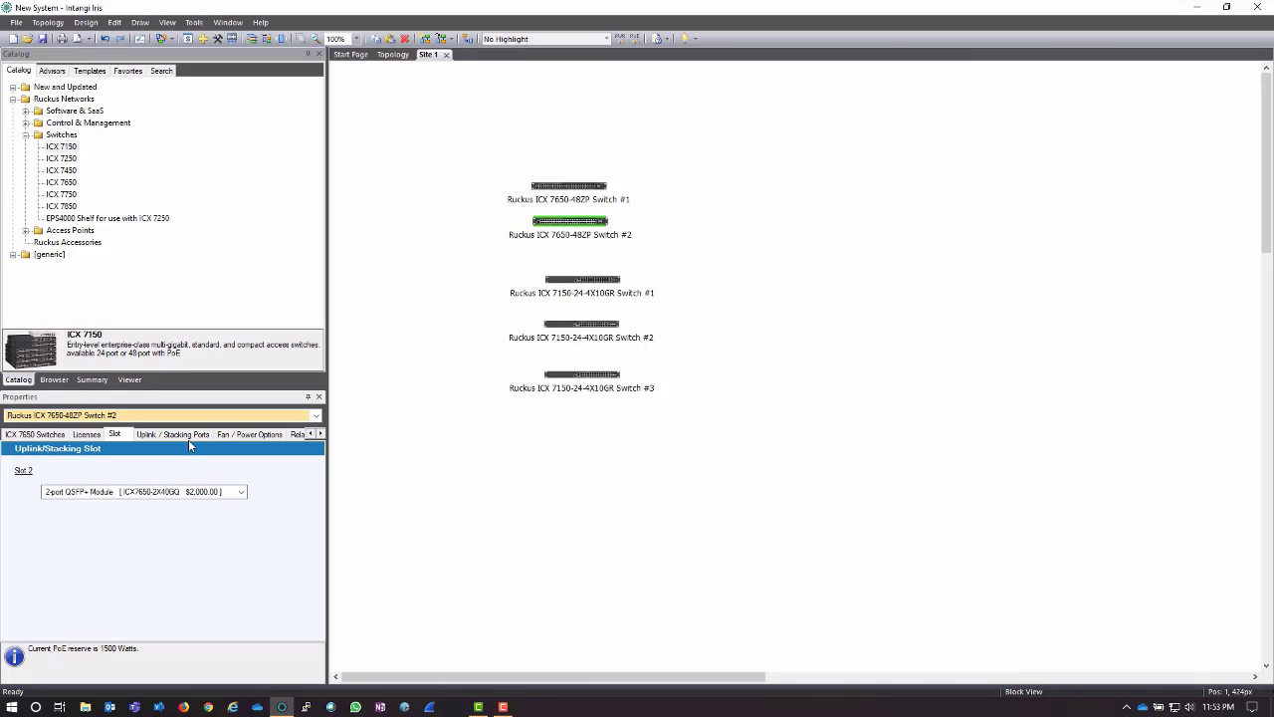
Scroll the property tabs past Fan / Power Options to show Switch #2's Related Products.
click(255, 435)
mouse_move(320, 473)
mouse_down()
mouse_move(322, 562)
mouse_move(321, 453)
mouse_up()
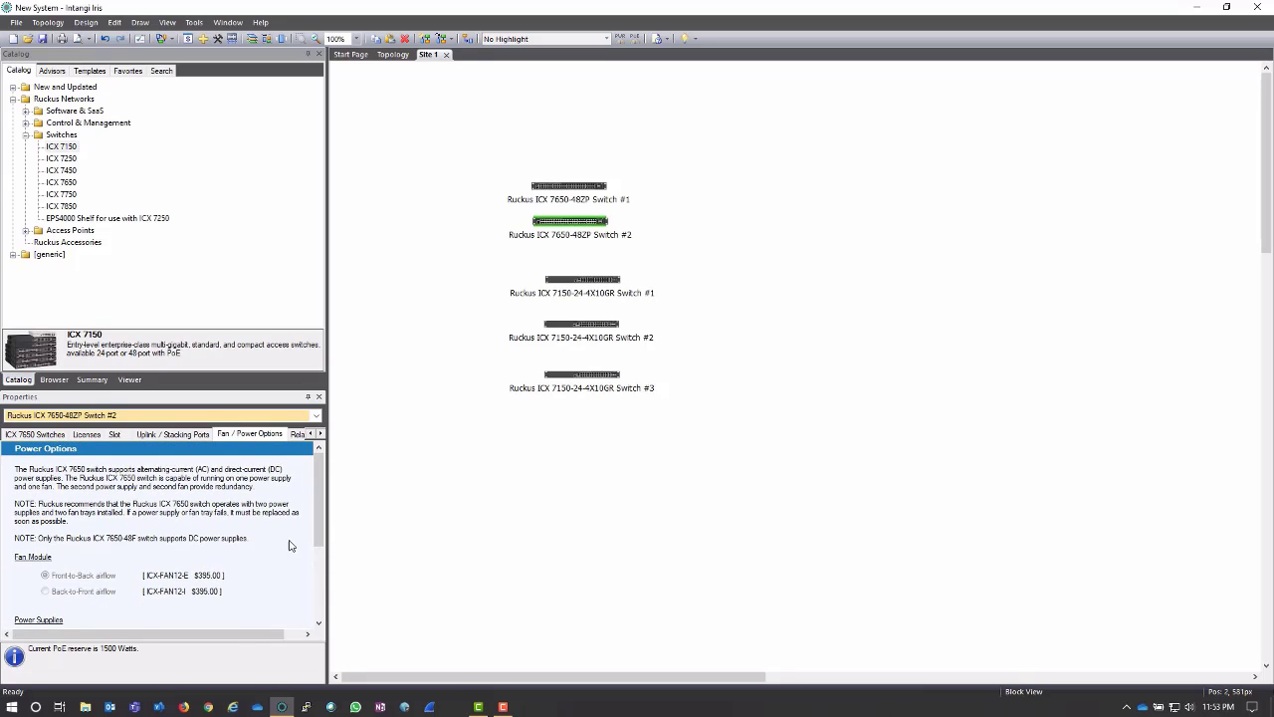
mouse_move(249, 638)
mouse_down()
mouse_move(279, 640)
mouse_move(260, 639)
mouse_up()
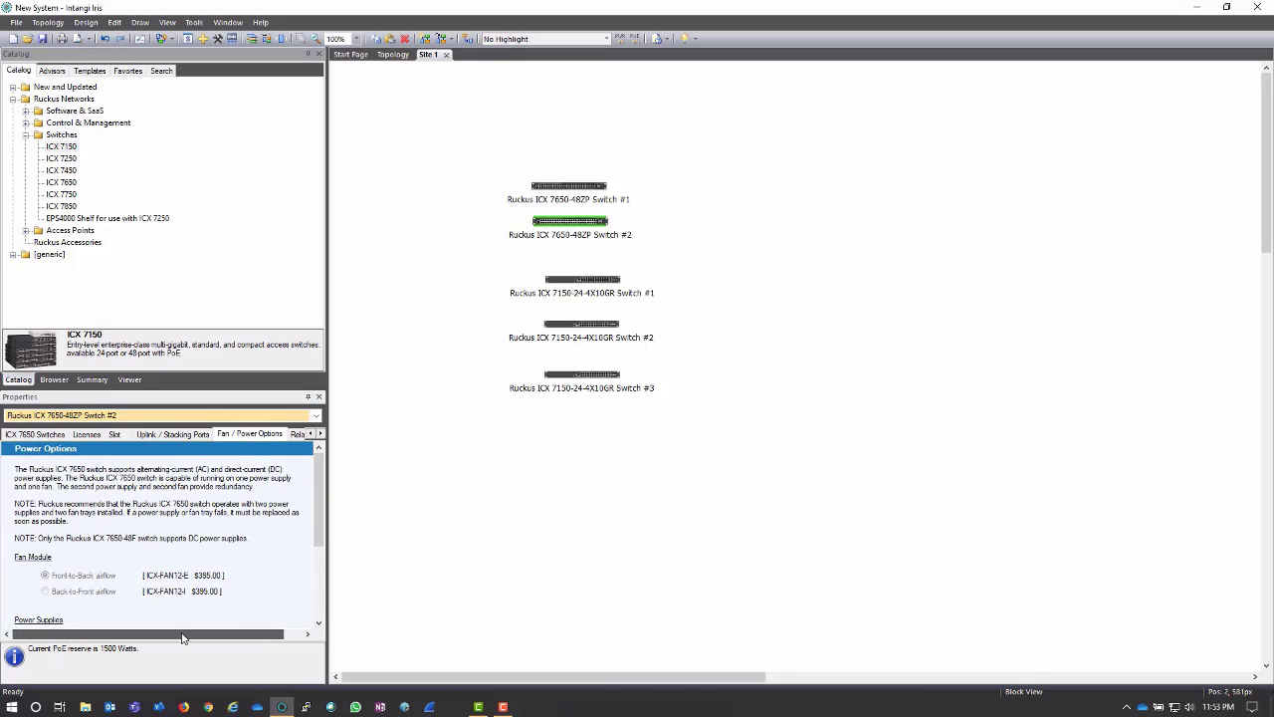
click(320, 434)
click(319, 434)
click(319, 434)
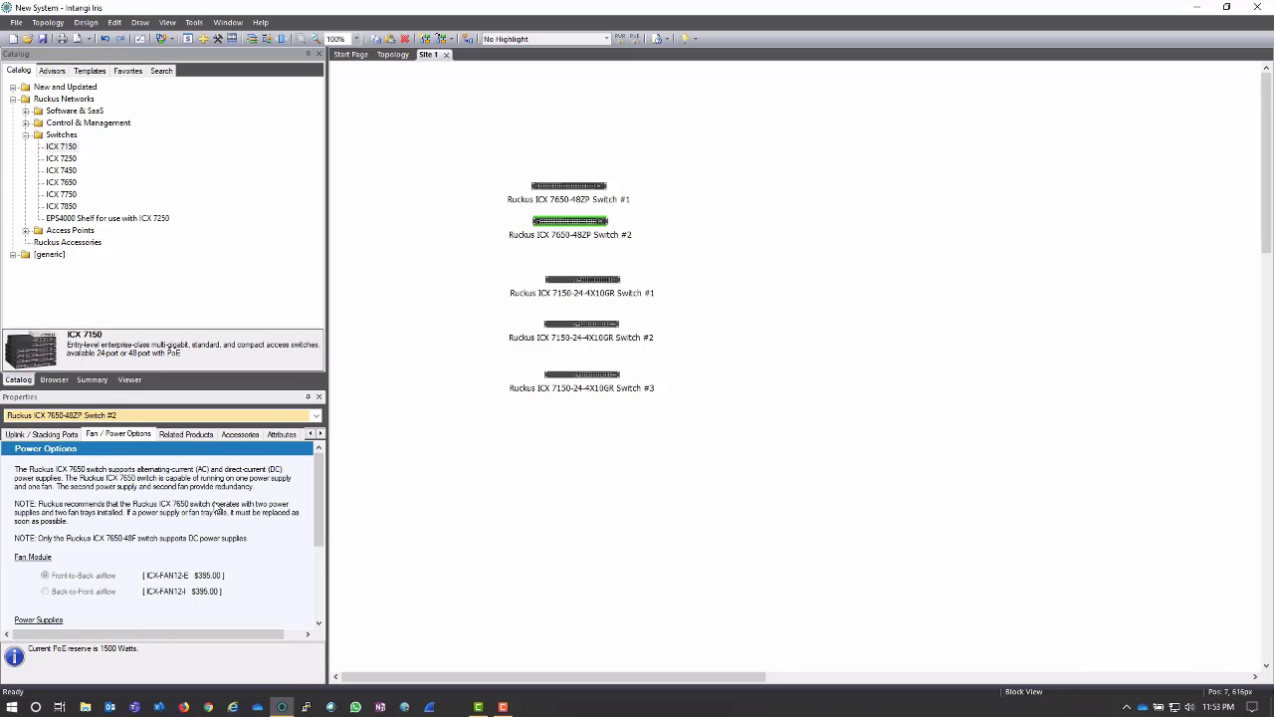
click(198, 433)
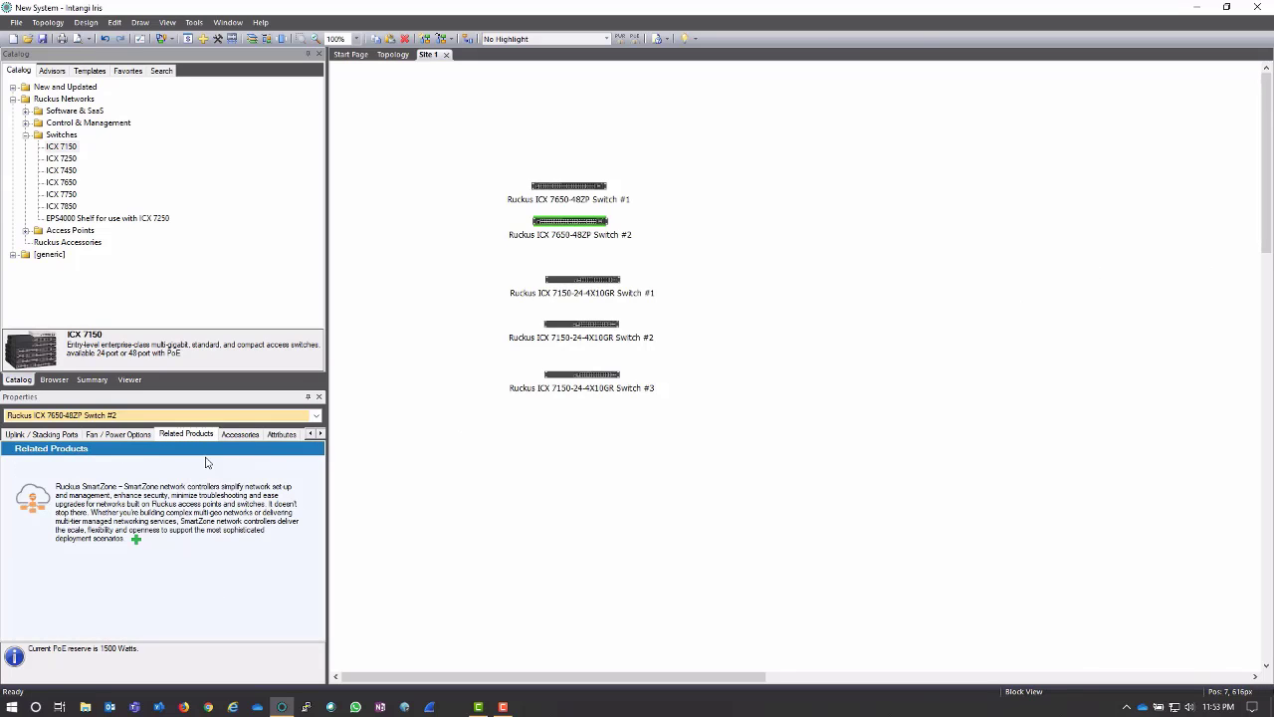
Add the suggested SmartZone controller and place it at the site's top-left.
click(139, 541)
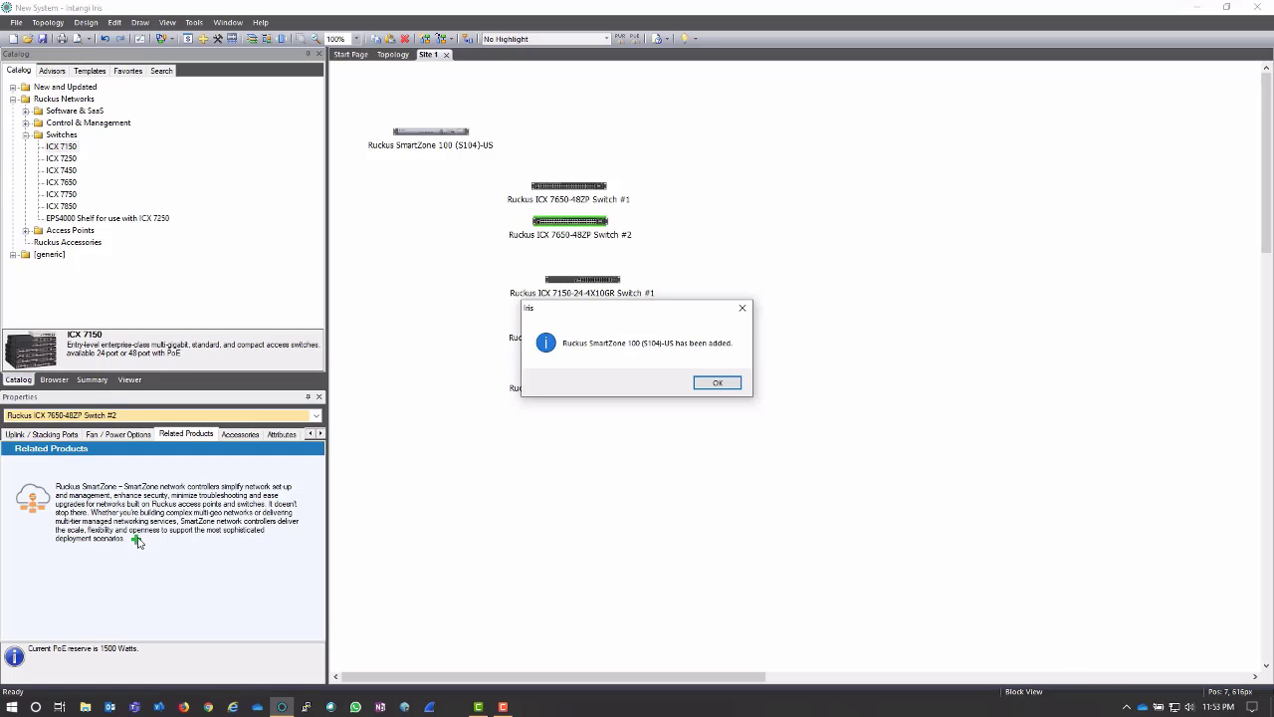
click(717, 383)
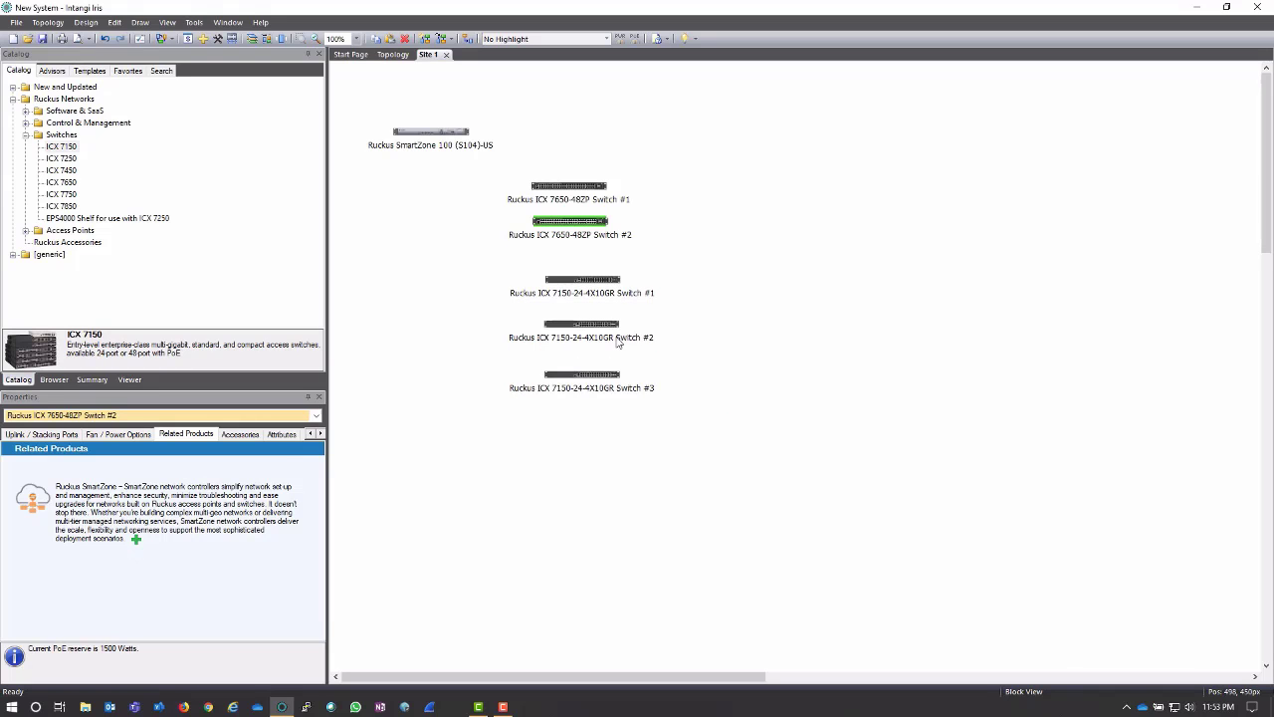
click(431, 132)
drag(431, 132, 441, 226)
drag(453, 291, 421, 118)
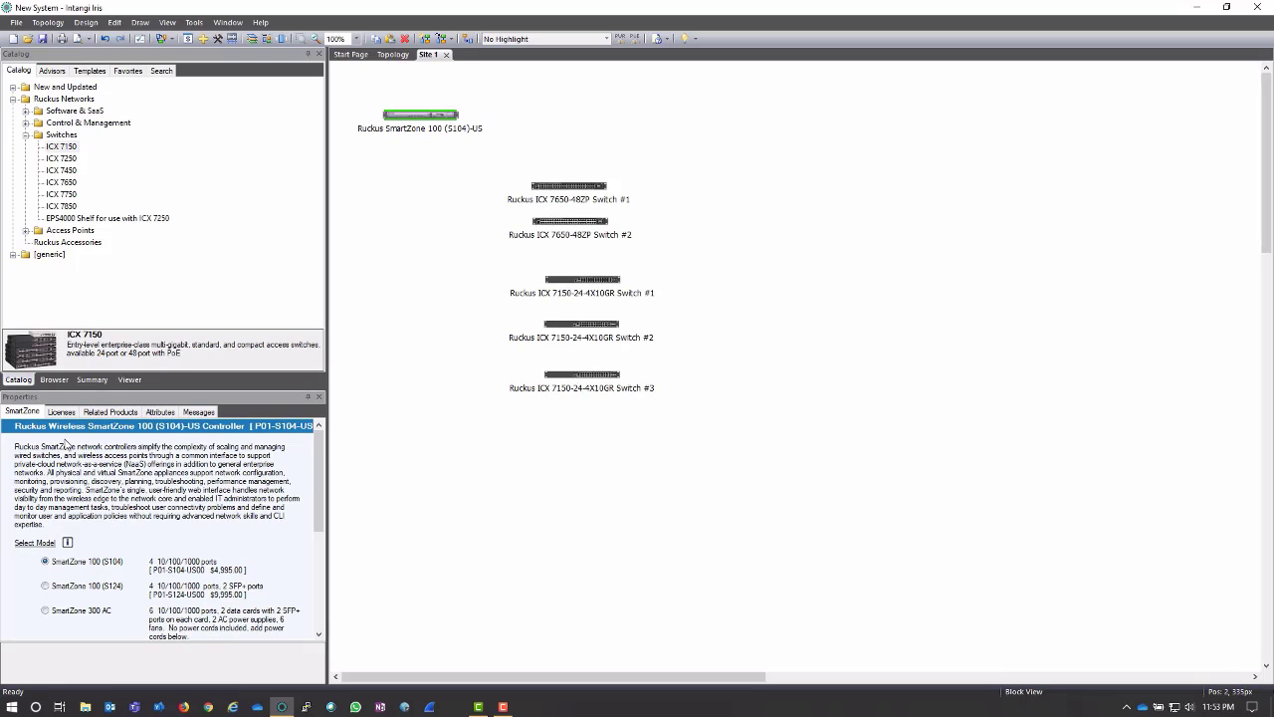
Set the controller model to SmartZone 100 (S124) with SFP+ ports.
click(193, 562)
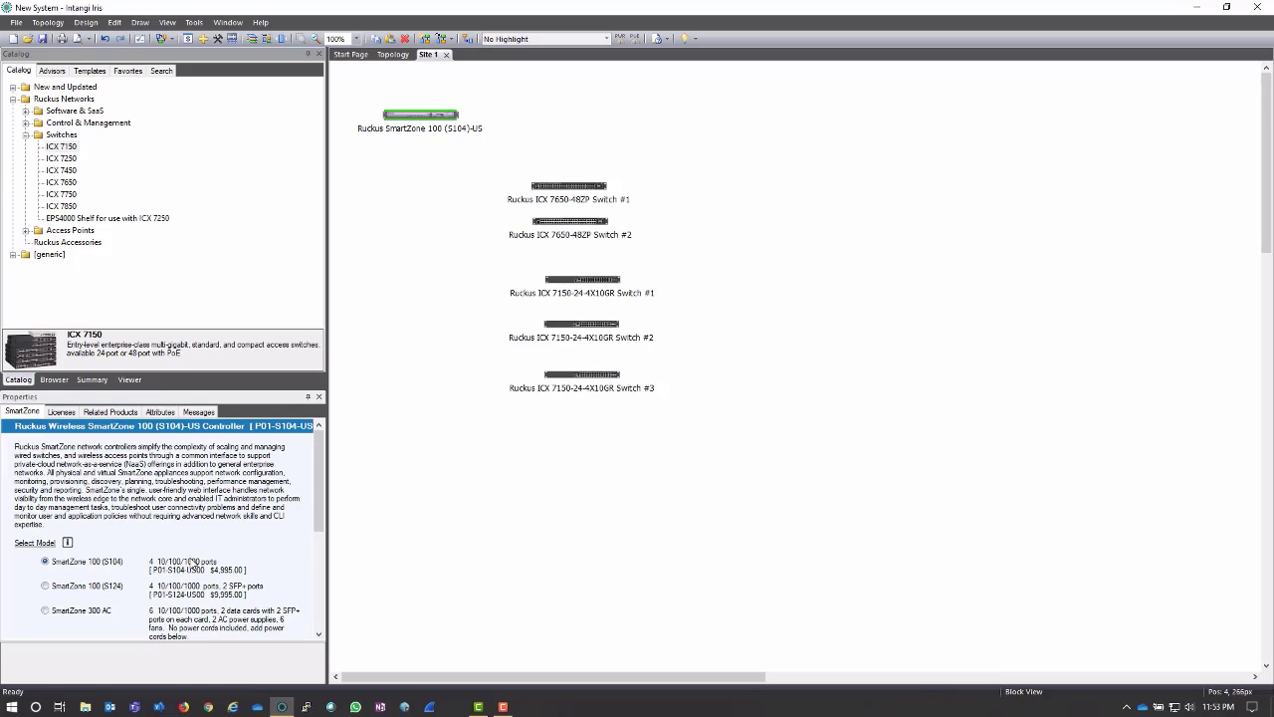
scroll(163, 575, down, 2)
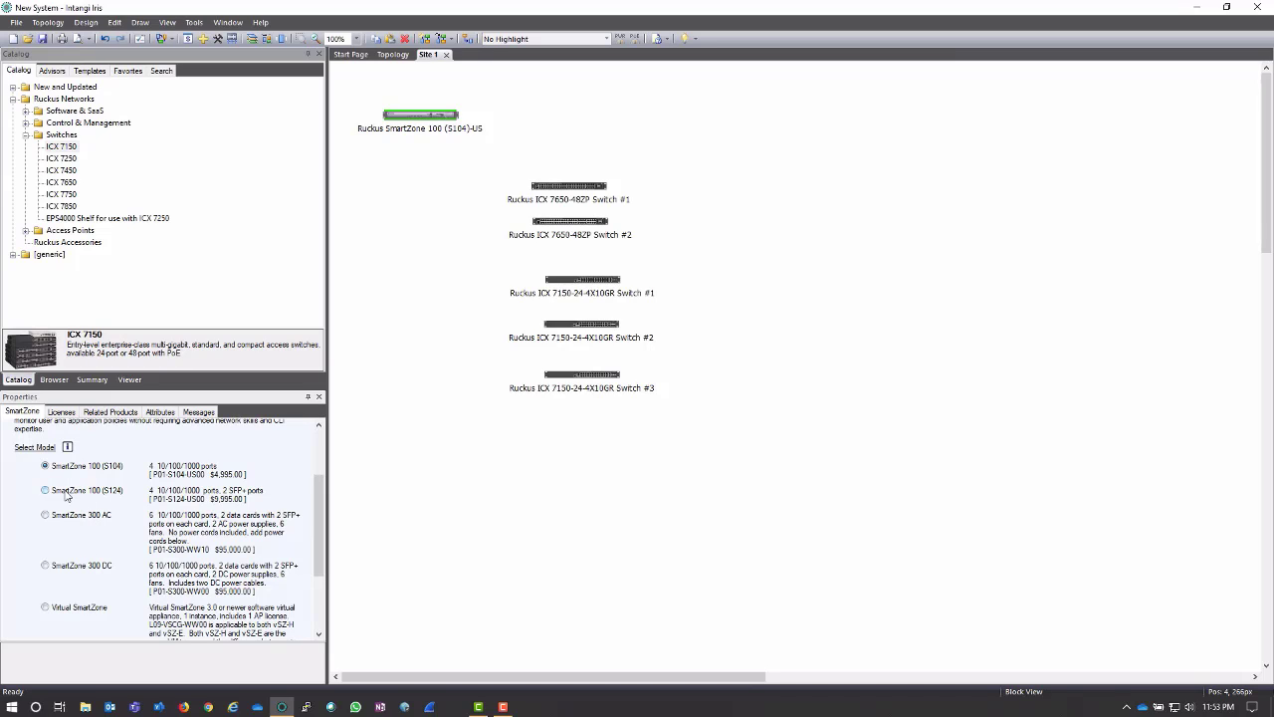
click(71, 492)
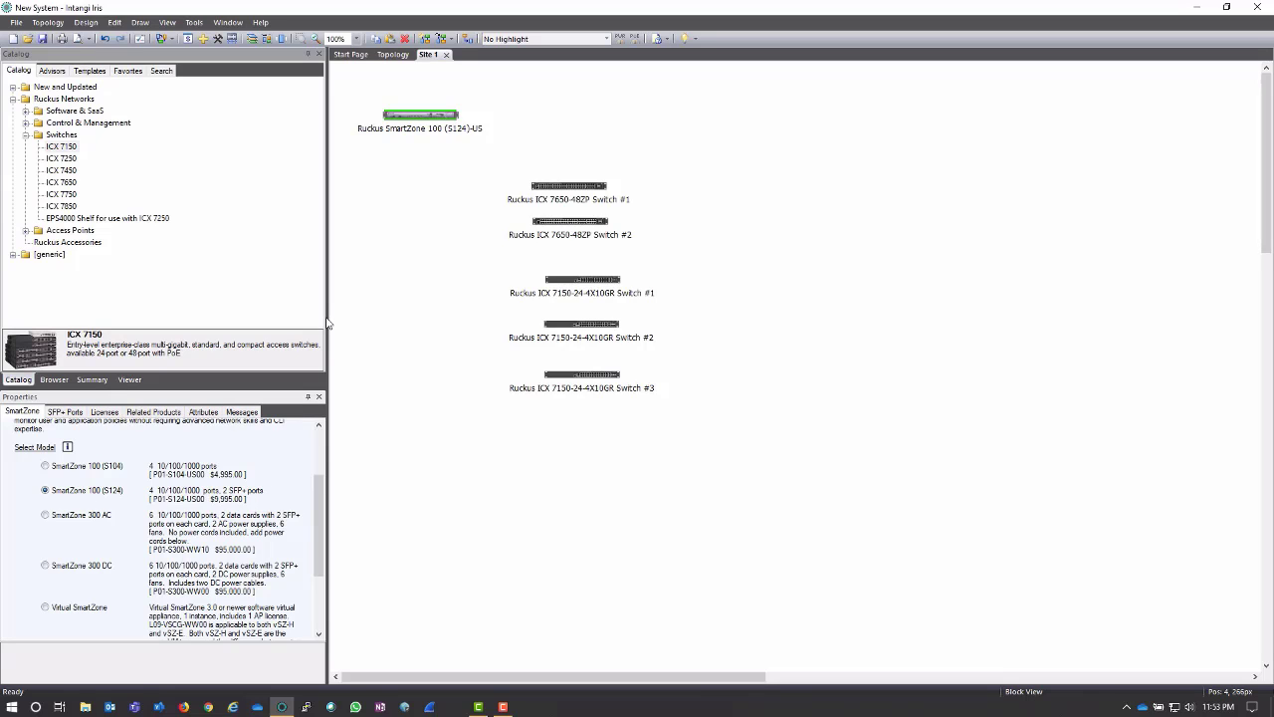
scroll(171, 579, up, 3)
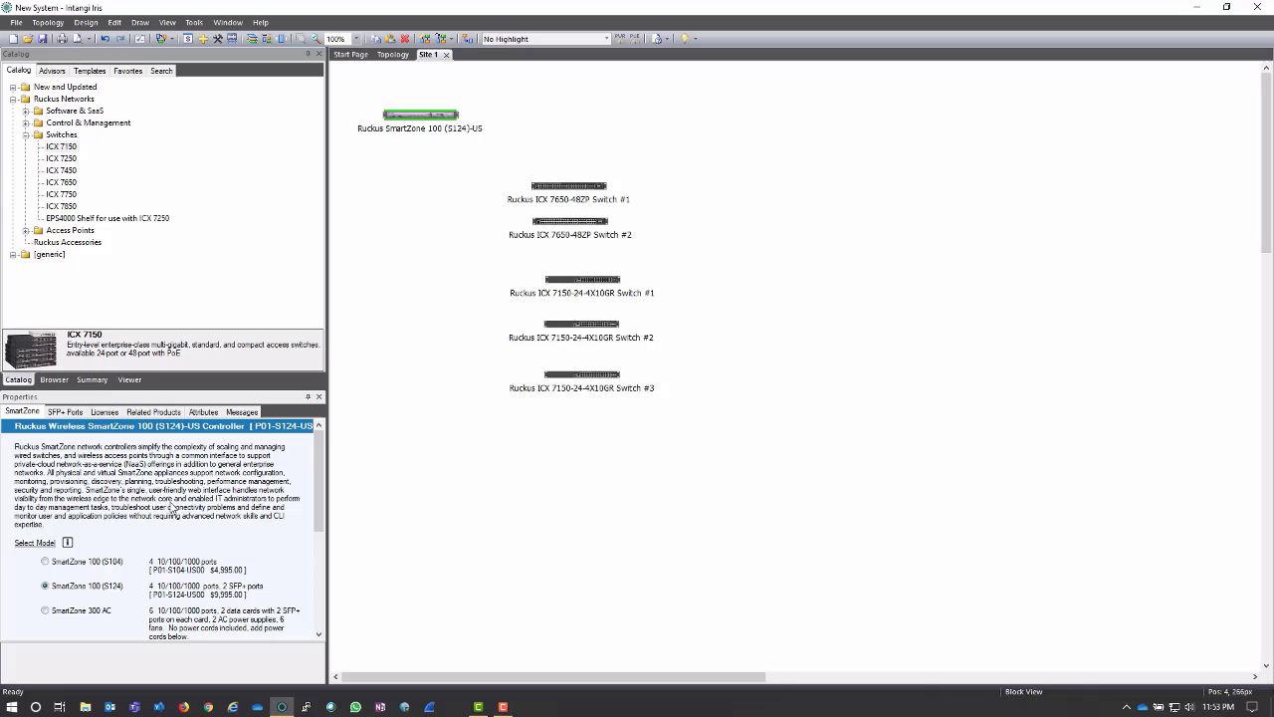
click(582, 189)
click(433, 121)
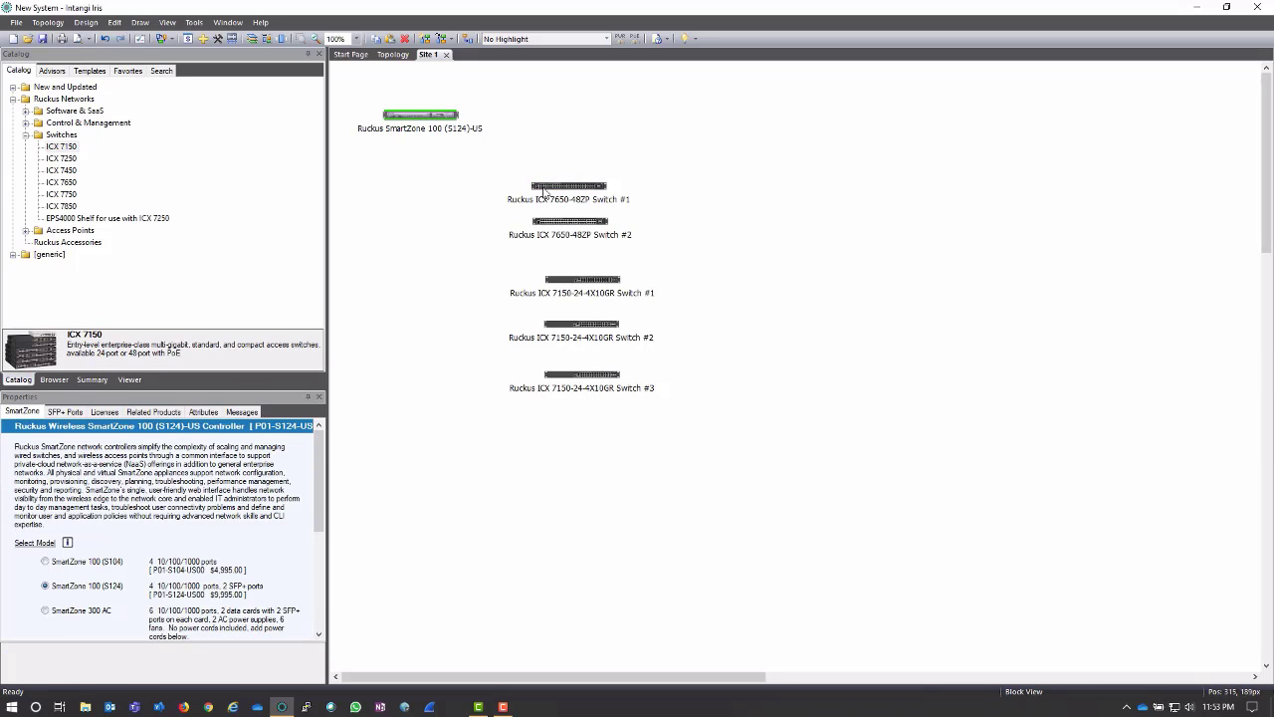
click(585, 211)
click(583, 189)
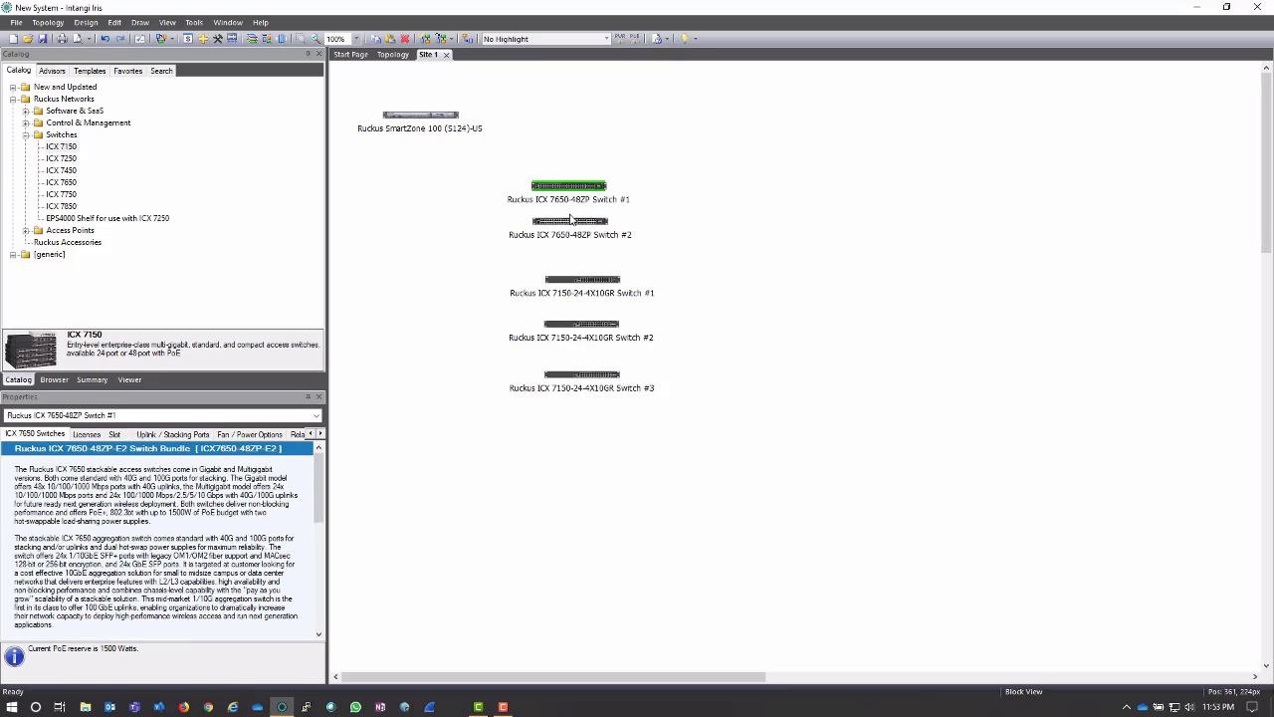
click(572, 223)
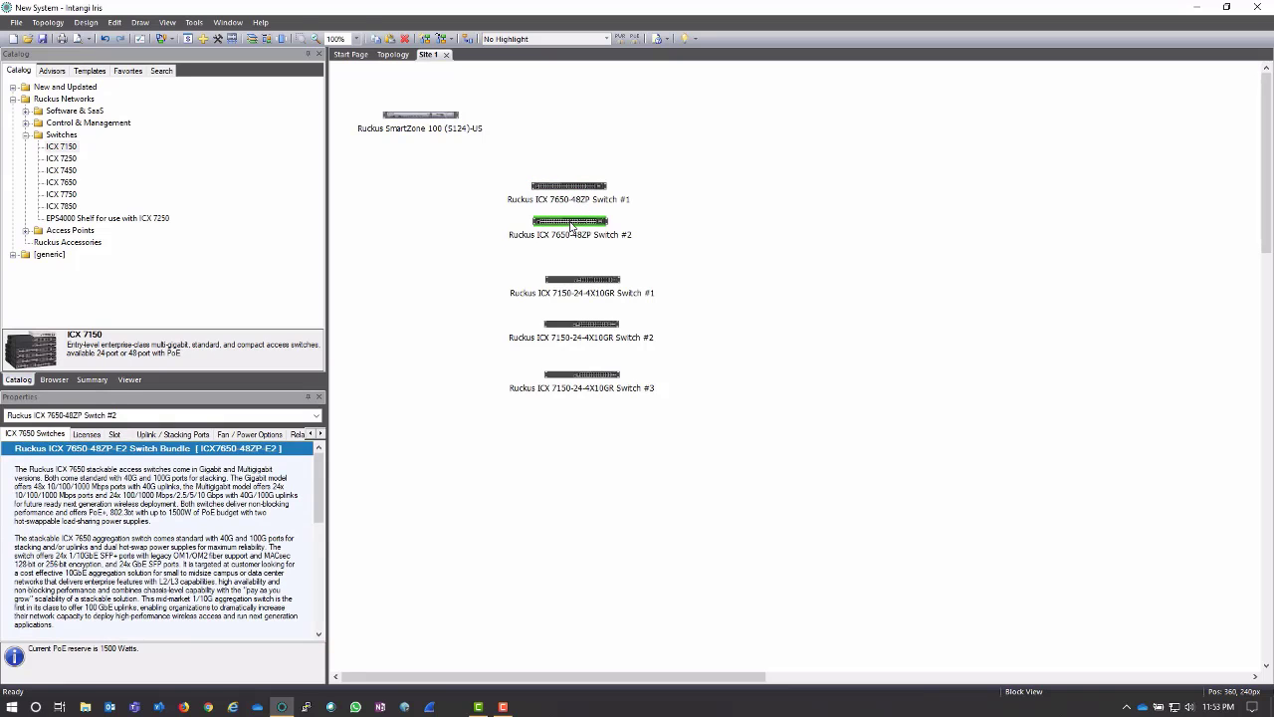
click(560, 187)
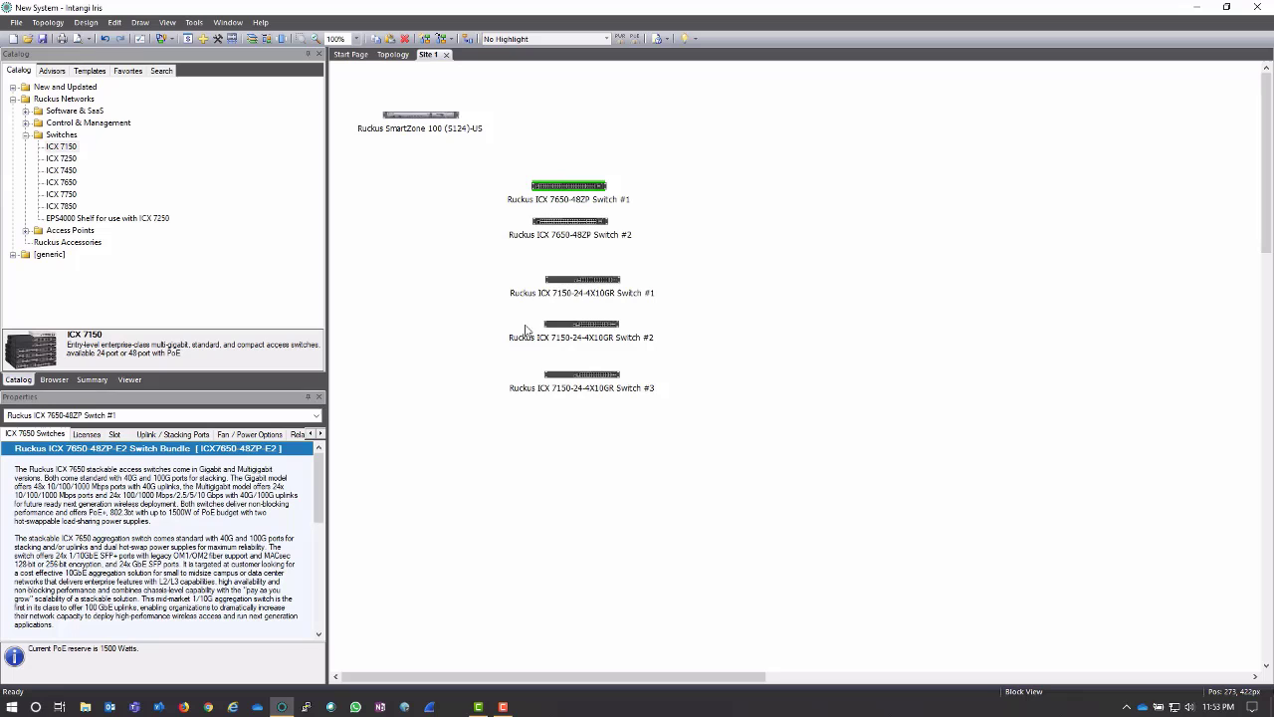
click(574, 282)
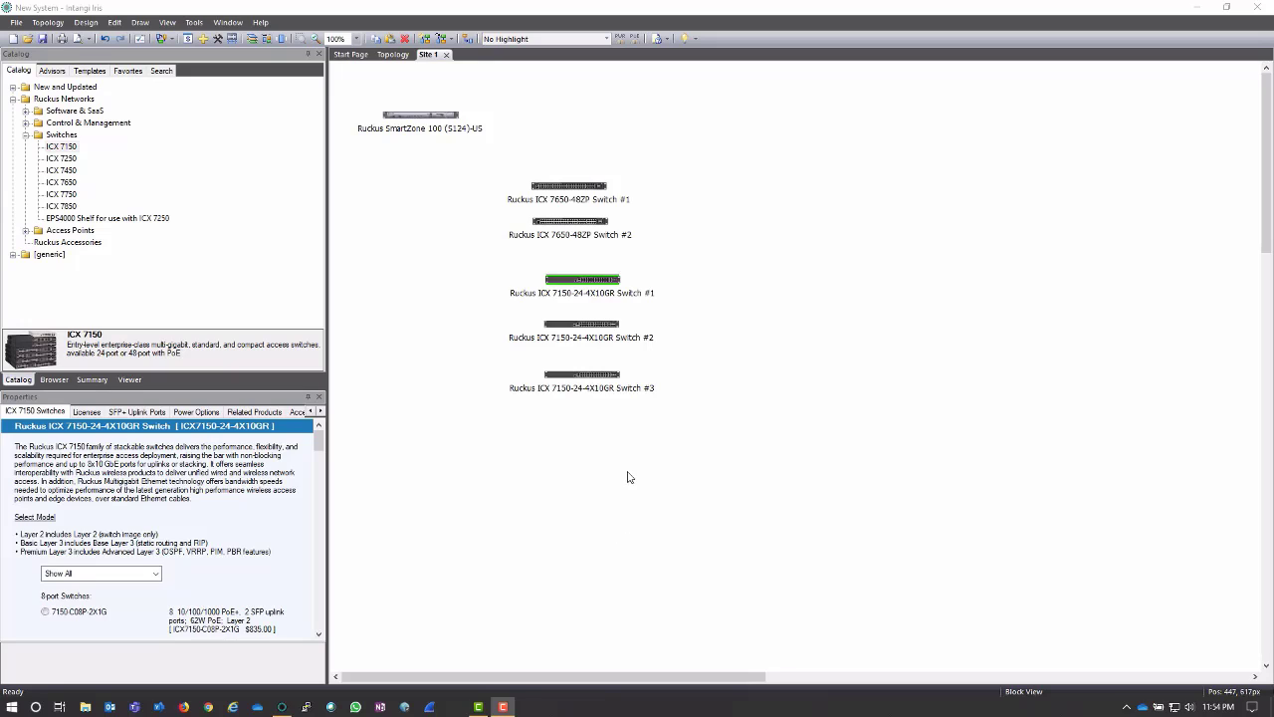
click(590, 380)
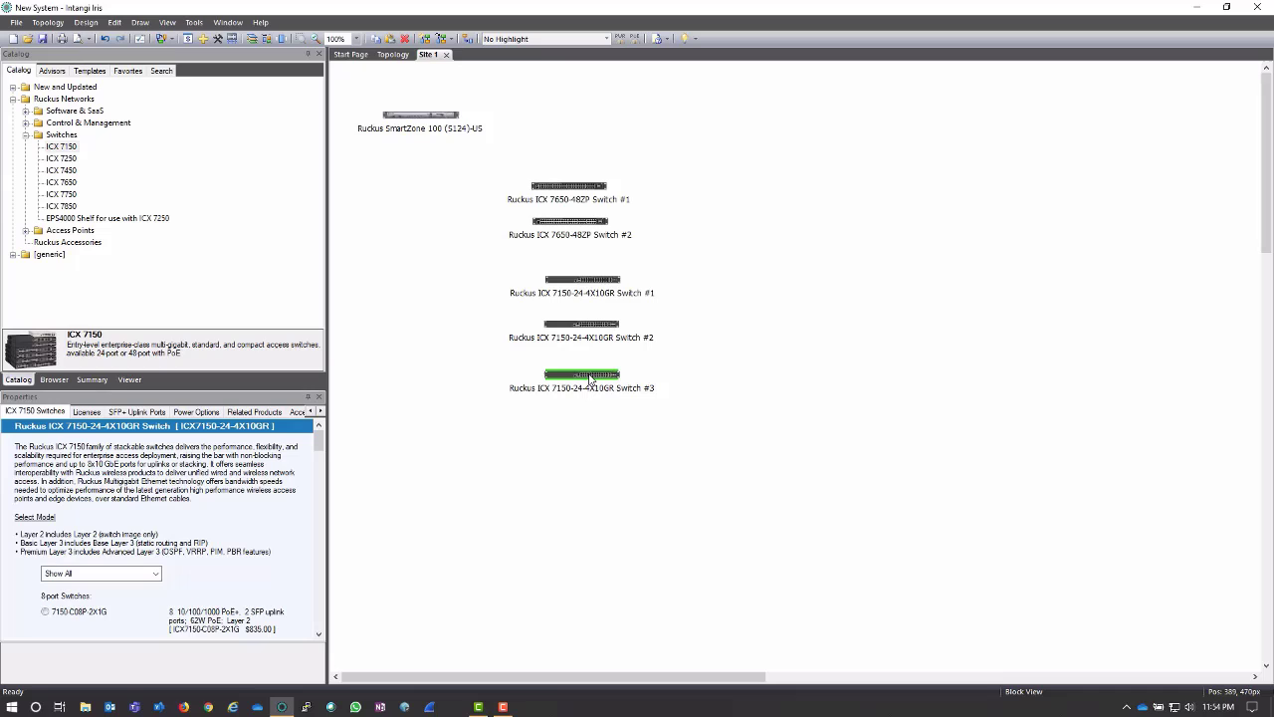
Delete ICX 7150-24-4X10GR Switch #3 and confirm the removal.
right_click(590, 379)
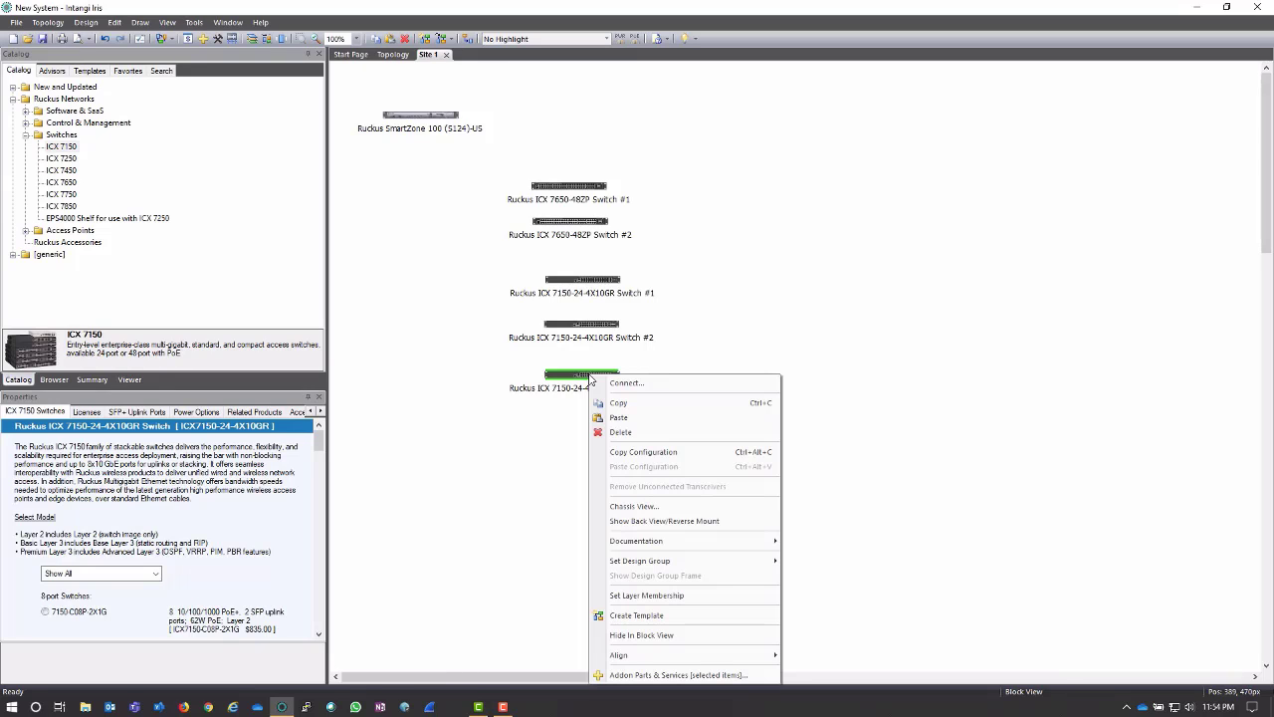
click(639, 433)
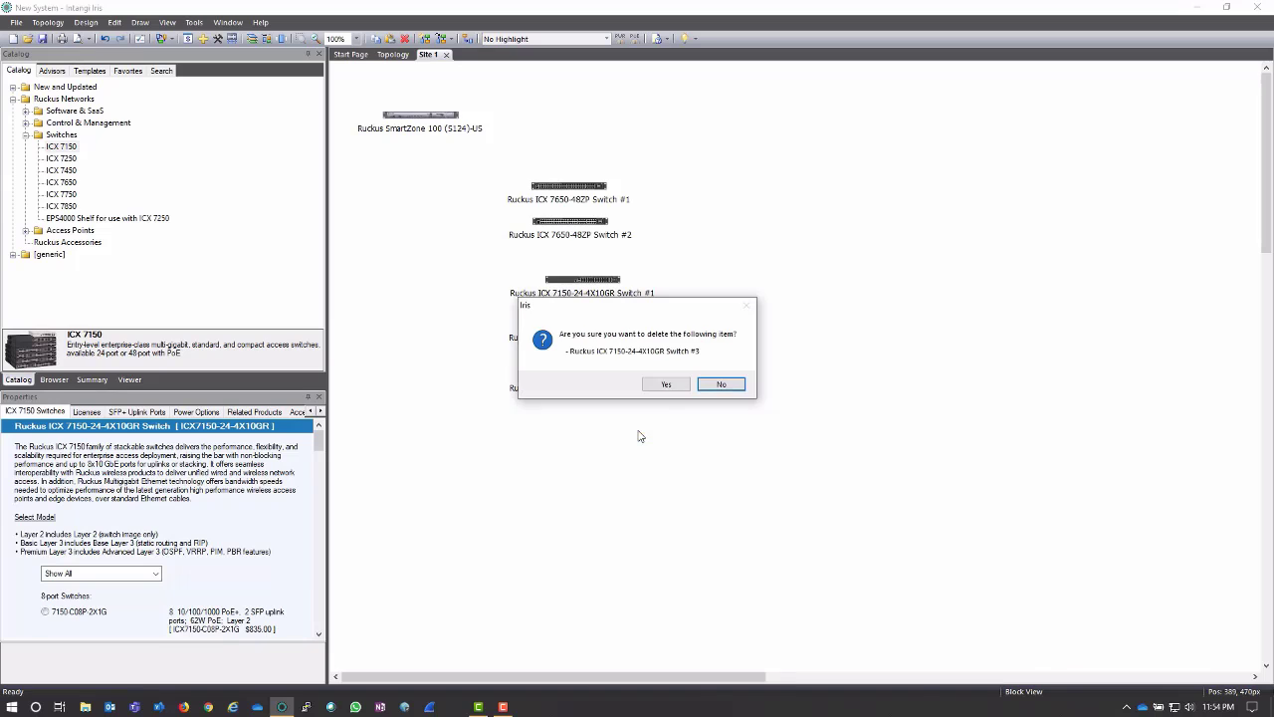
click(667, 385)
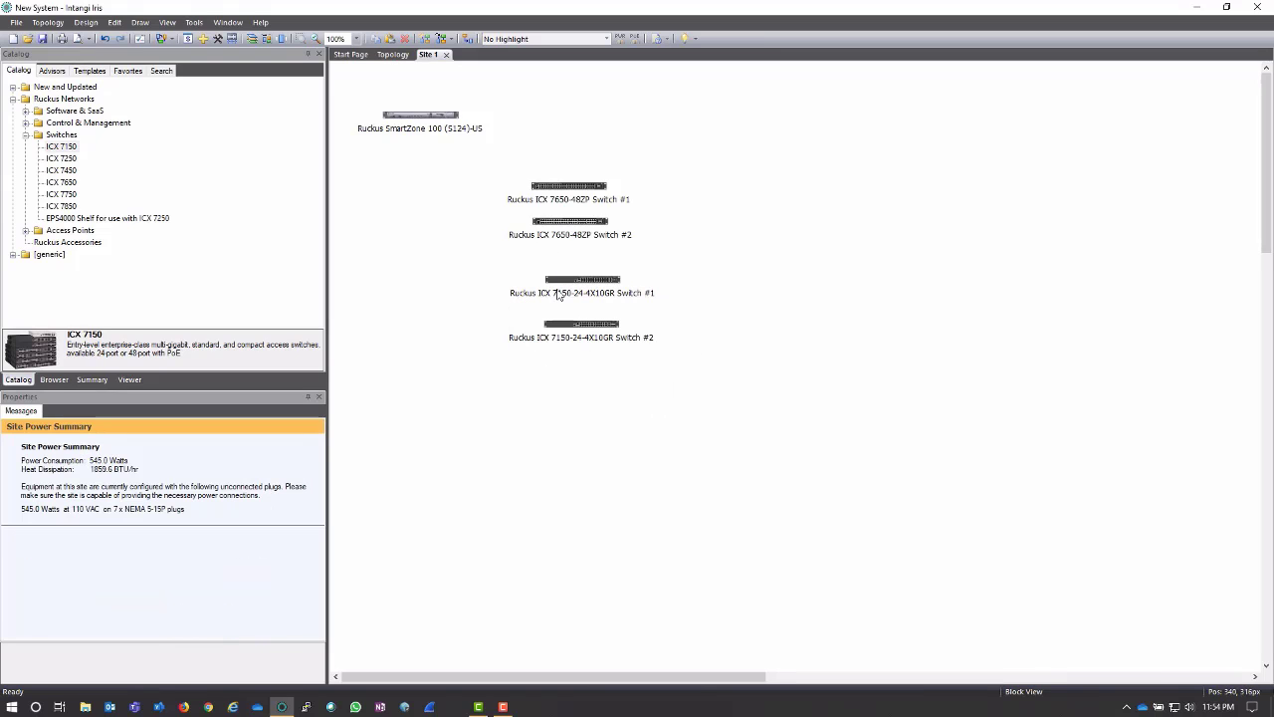
Check the remaining ICX 7150 Switches #1 and #2, then clear the selection.
click(587, 328)
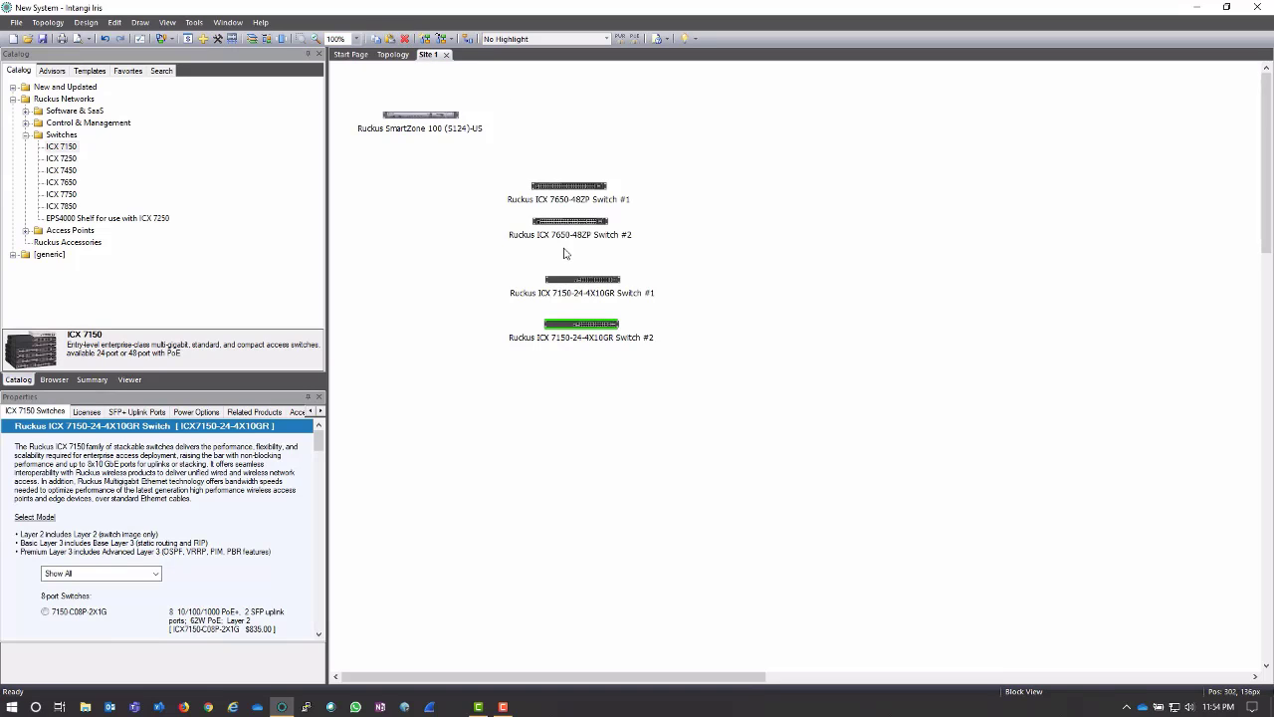
click(600, 281)
click(598, 325)
click(589, 366)
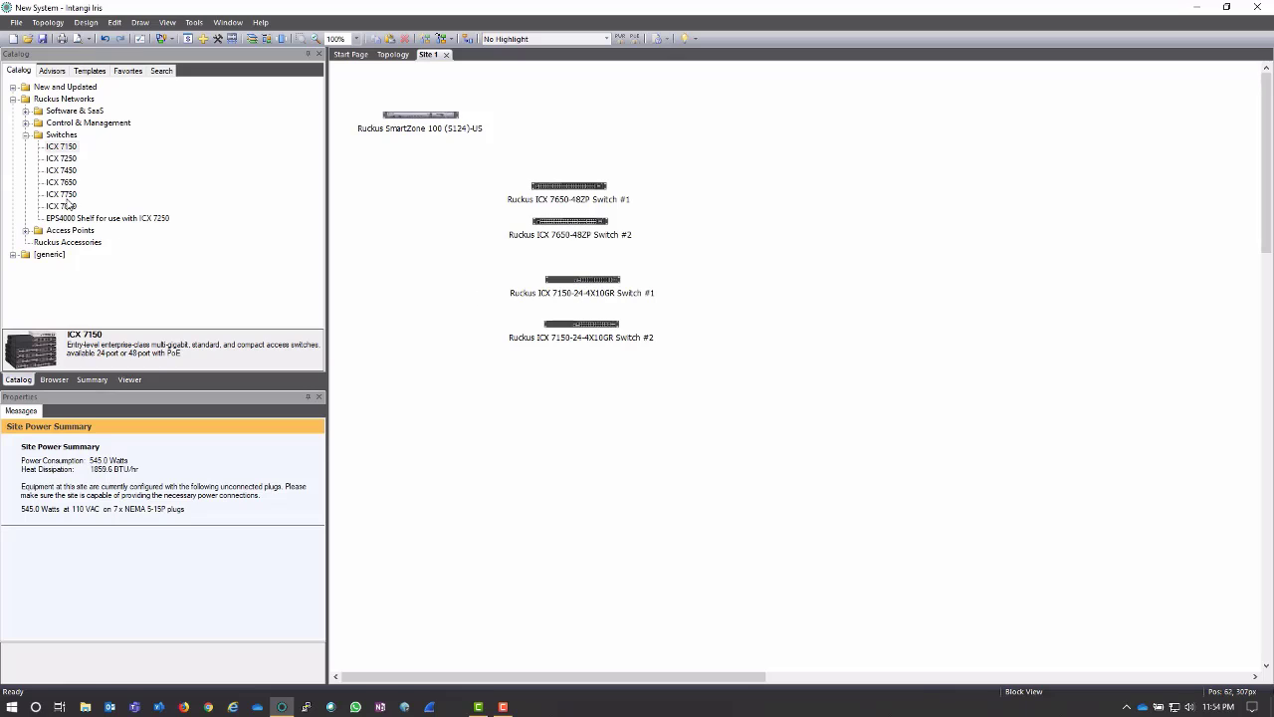
Launch the Ruckus Wireless Selector from the Advisors list.
click(26, 136)
click(26, 148)
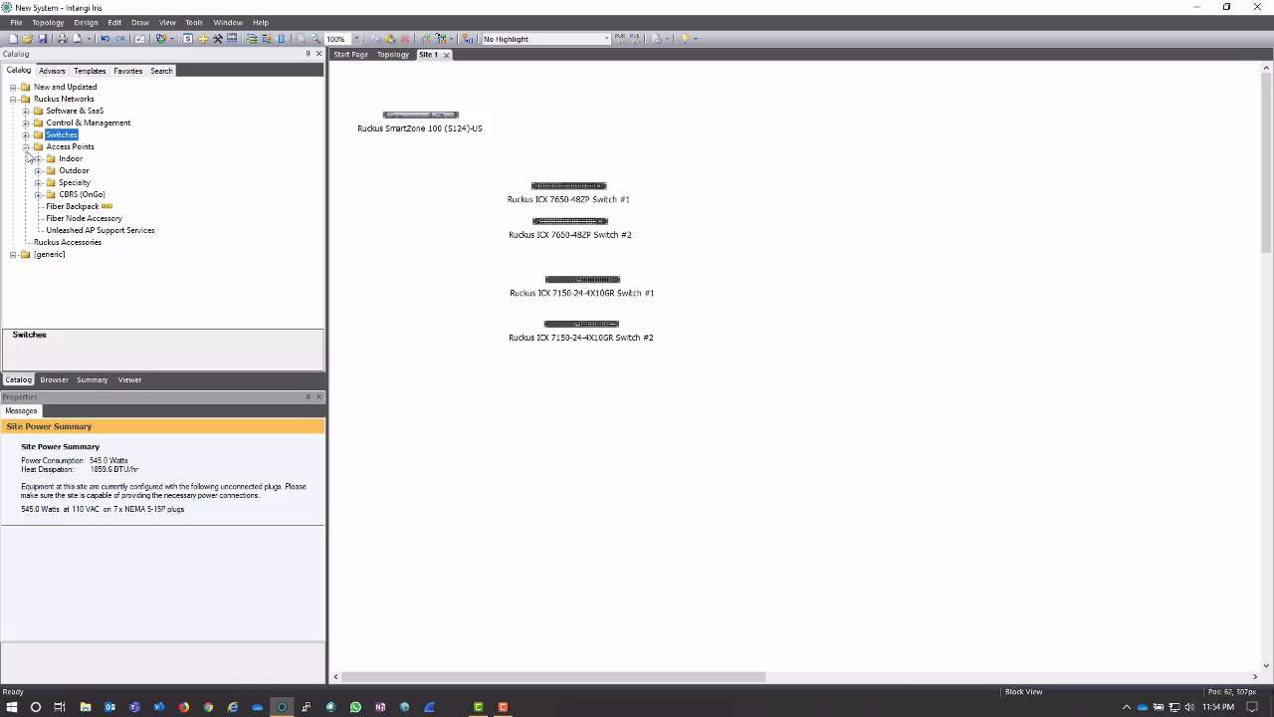
click(50, 71)
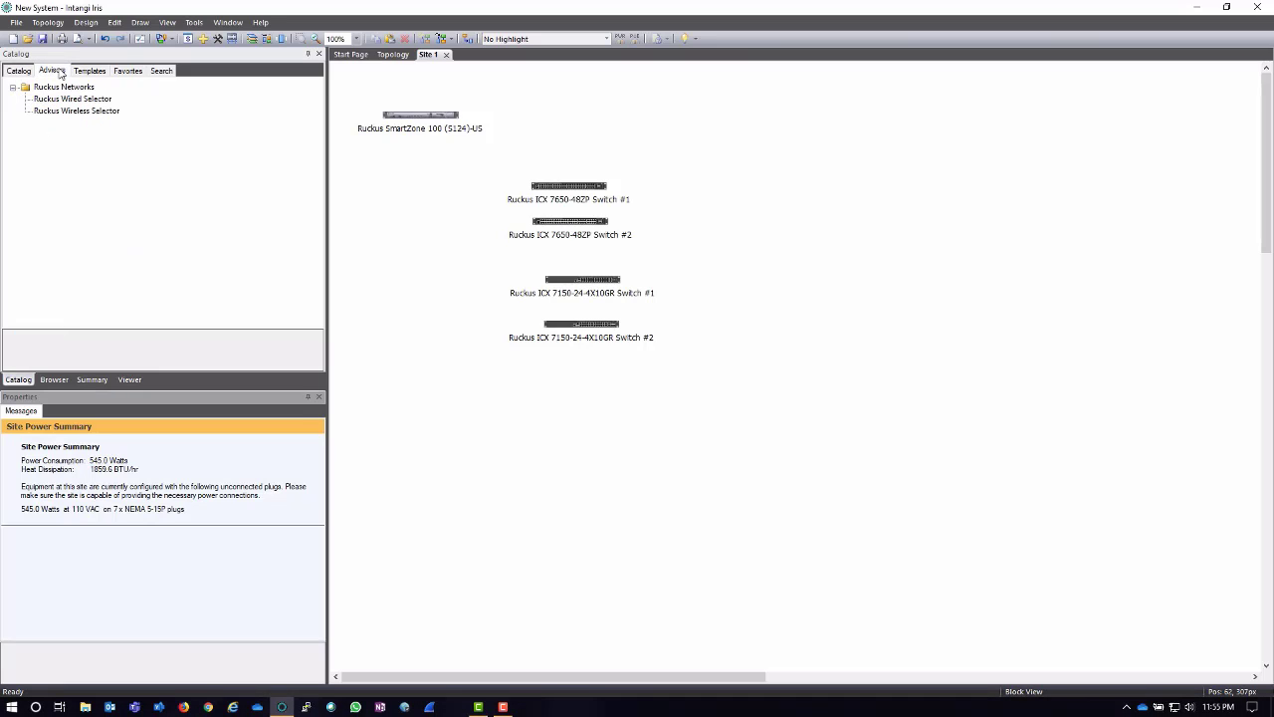
click(91, 113)
double_click(104, 112)
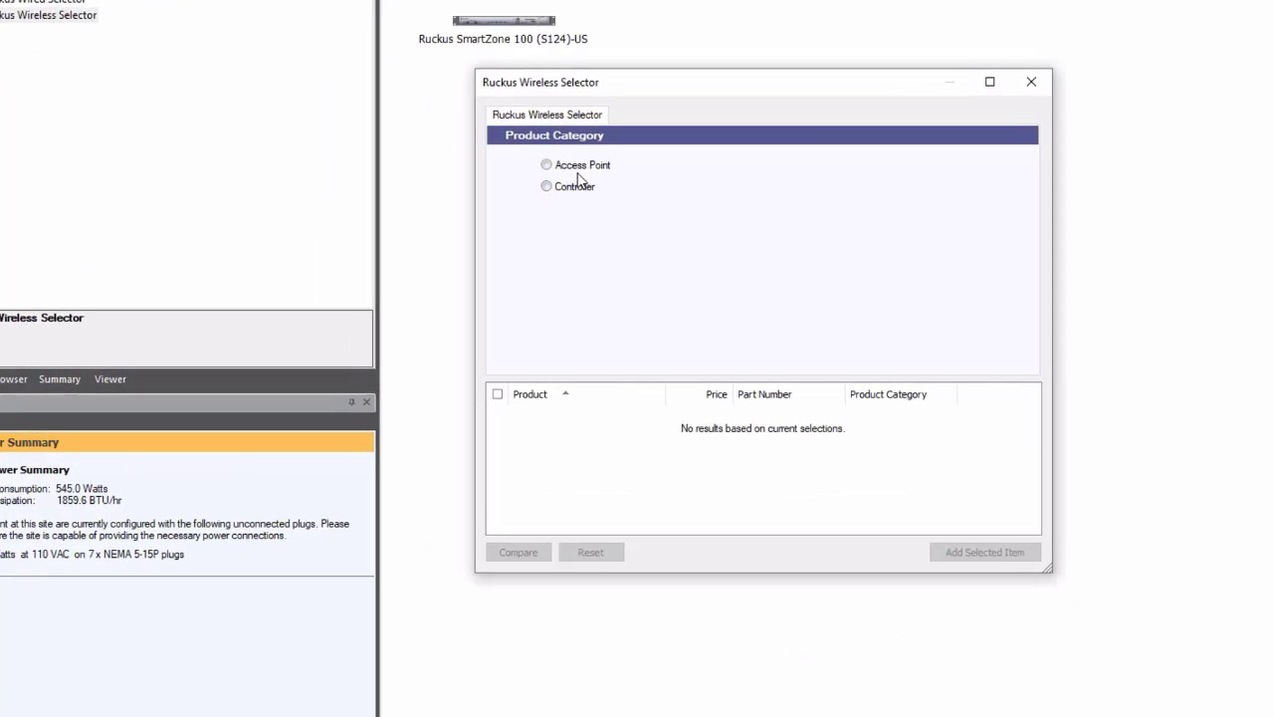
Filter to wall plate access points and add the H510 to the site.
click(608, 154)
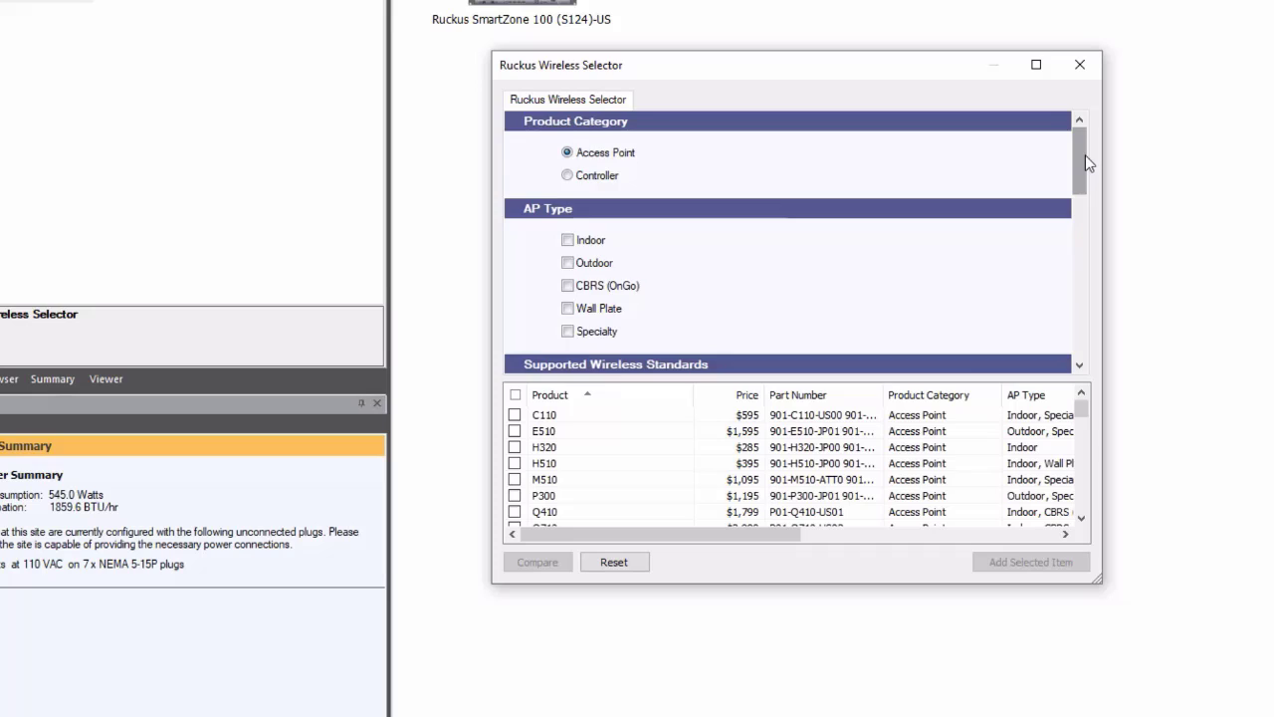
drag(1085, 155, 1089, 179)
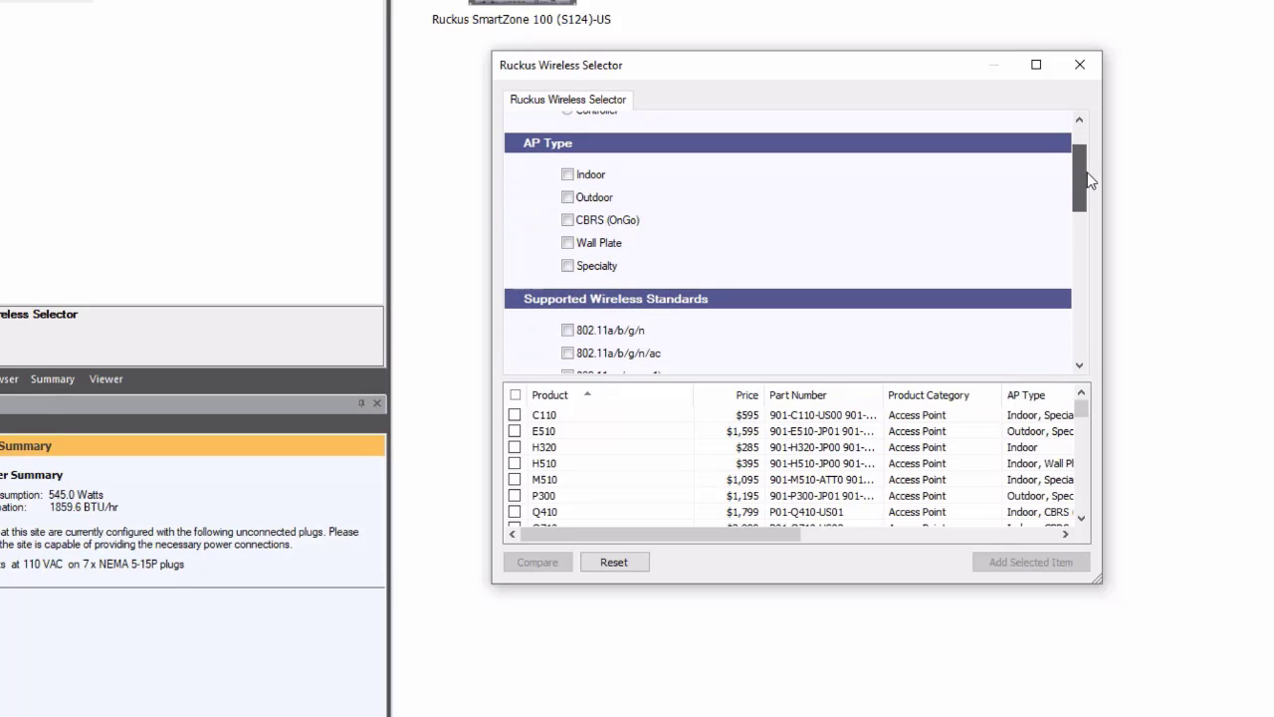
click(567, 243)
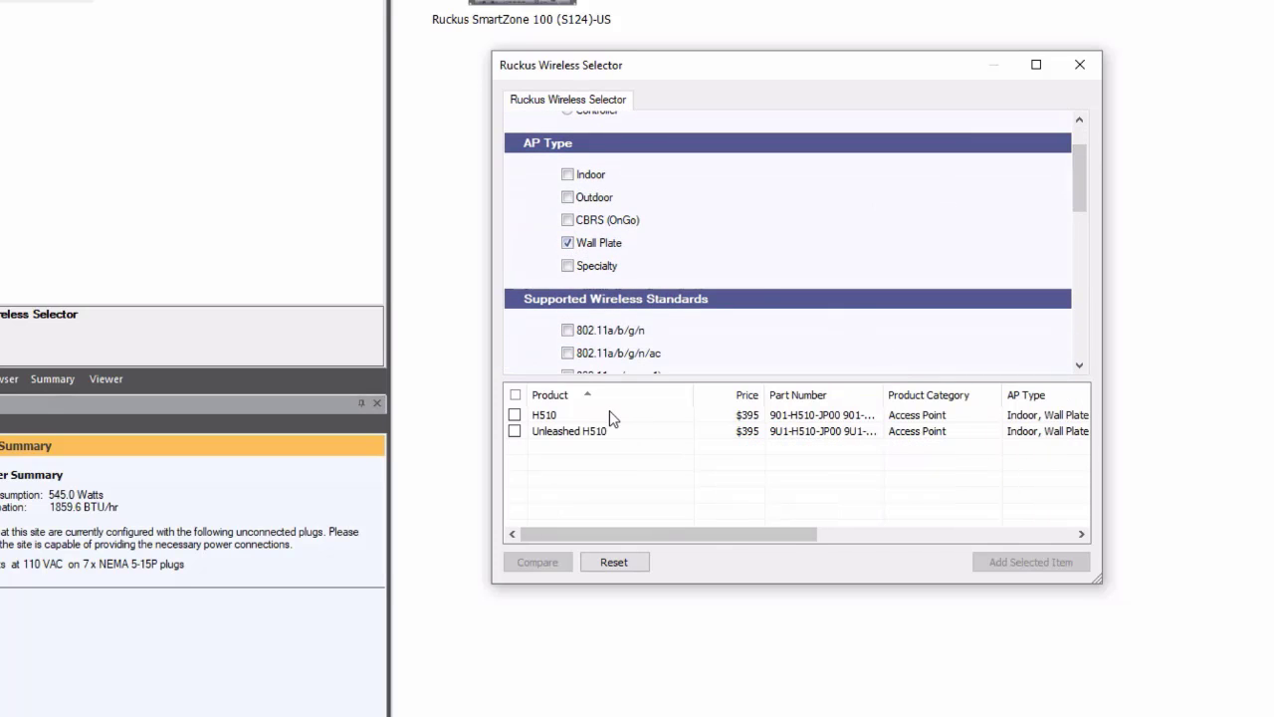
click(515, 415)
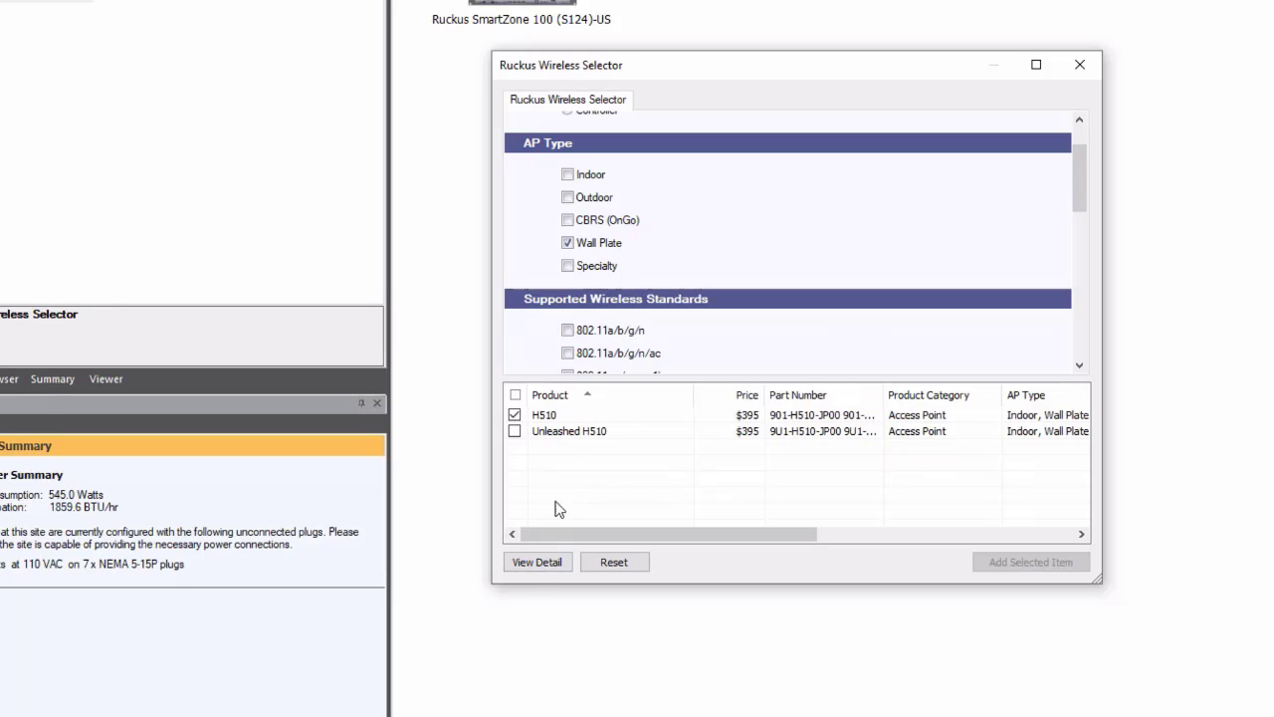
click(540, 416)
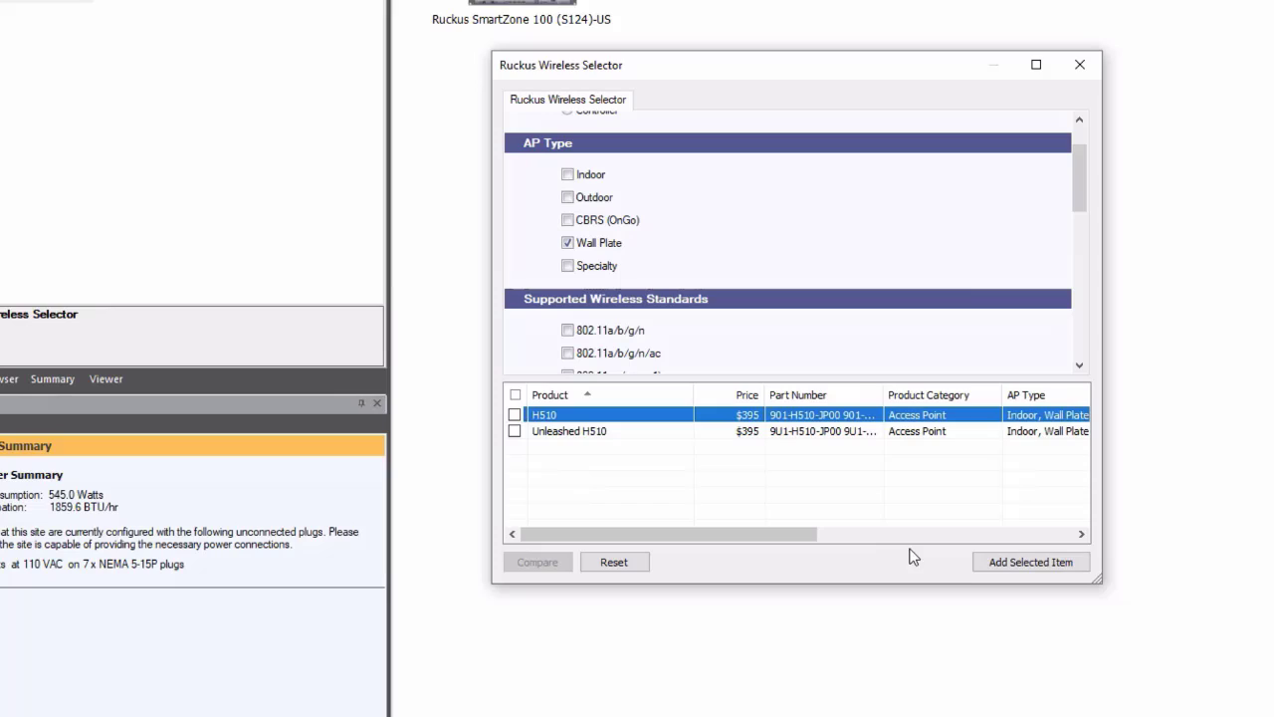
click(1032, 564)
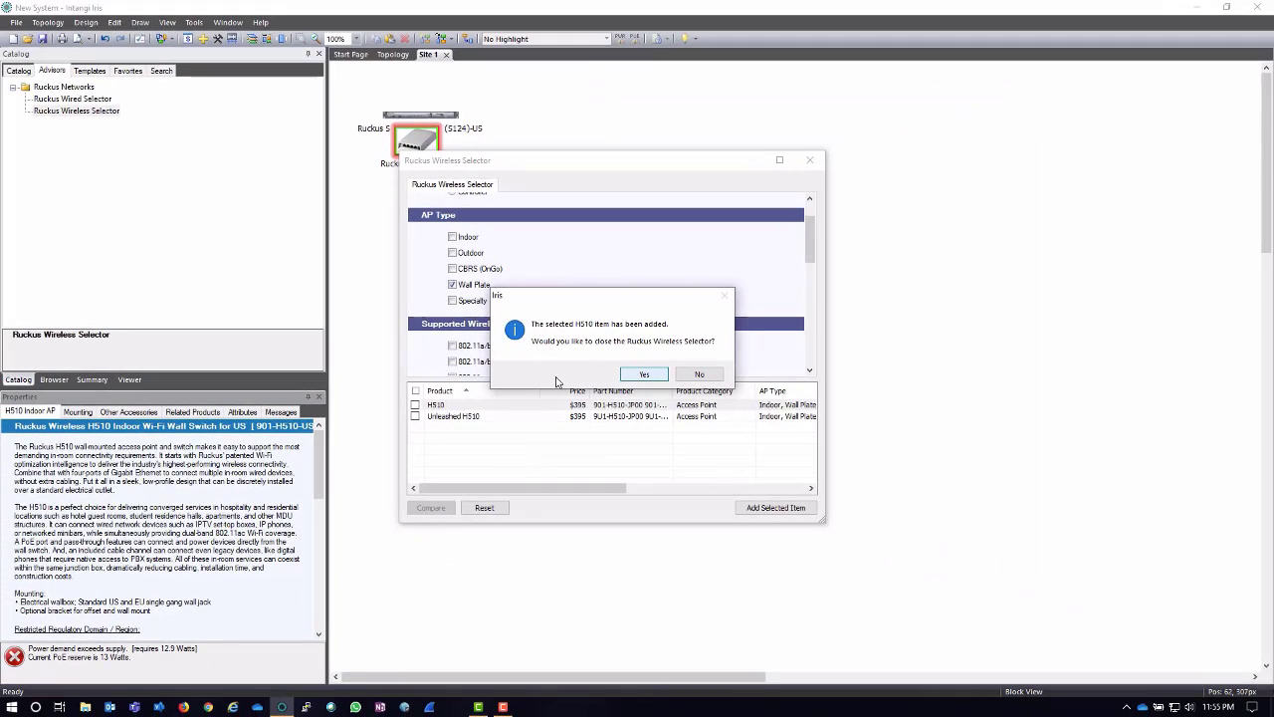
Place the H510 AP below the switches and select it for copying.
click(651, 375)
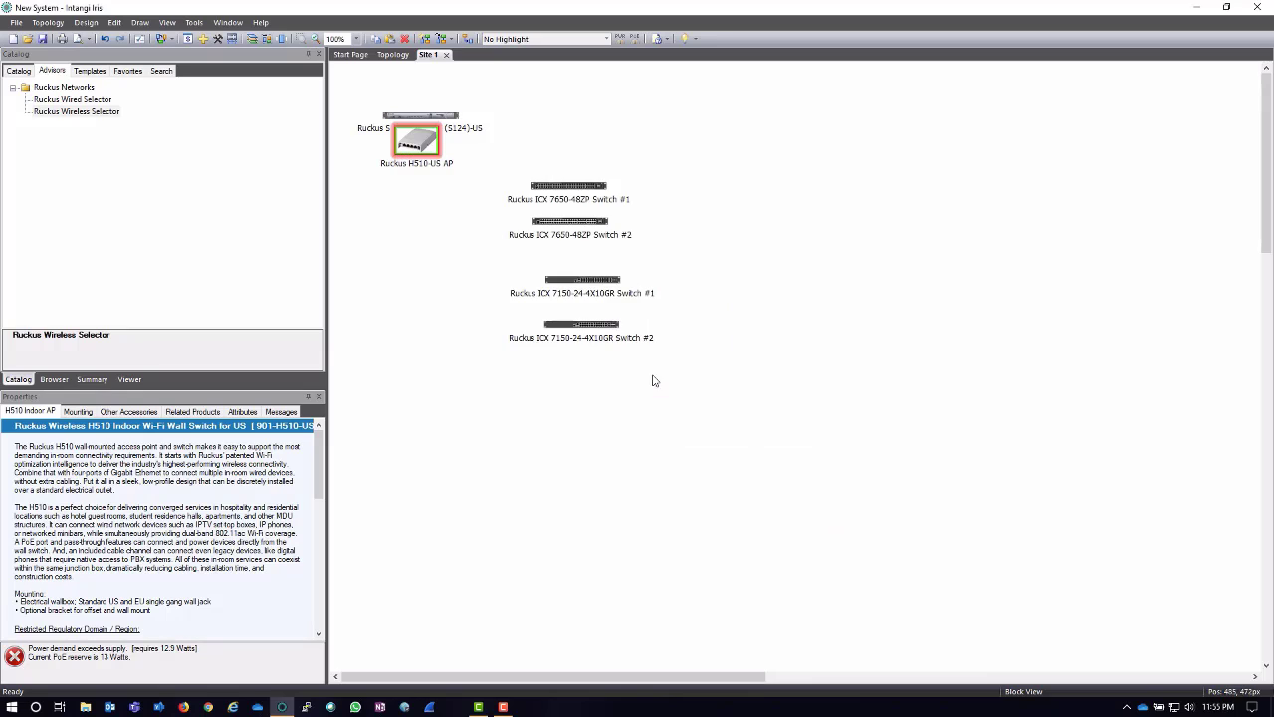
drag(412, 140, 425, 402)
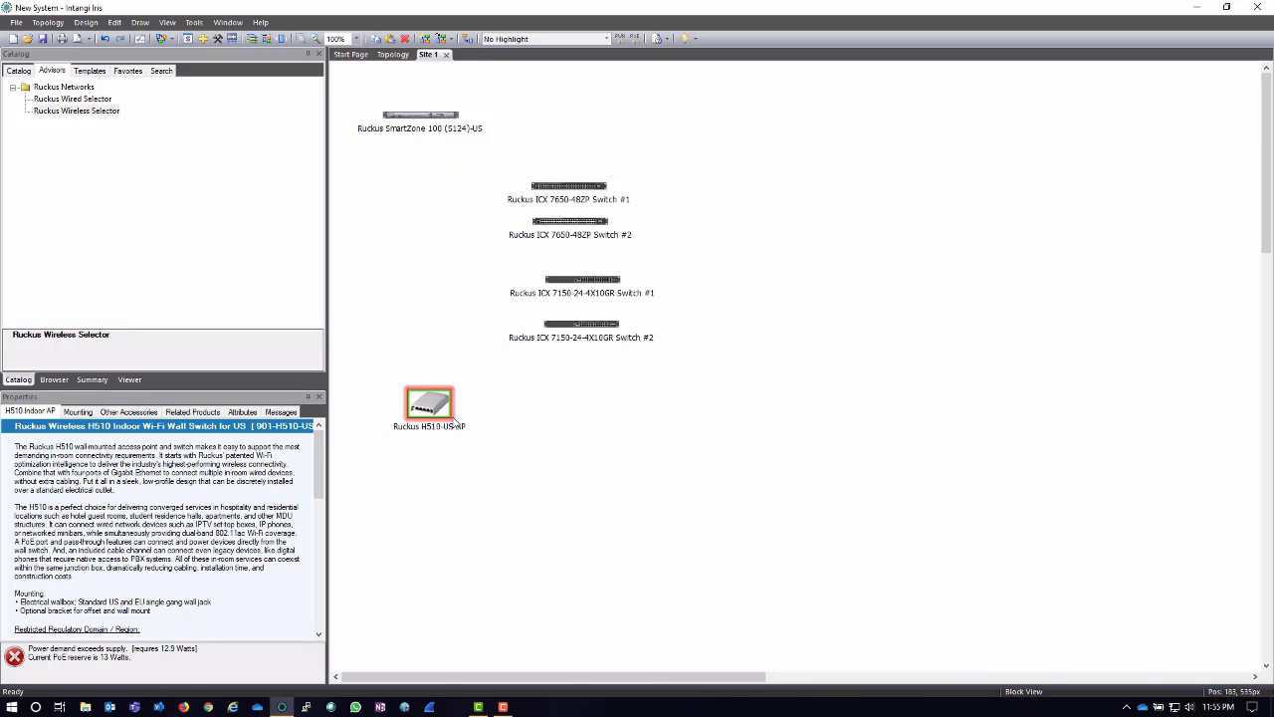
click(528, 519)
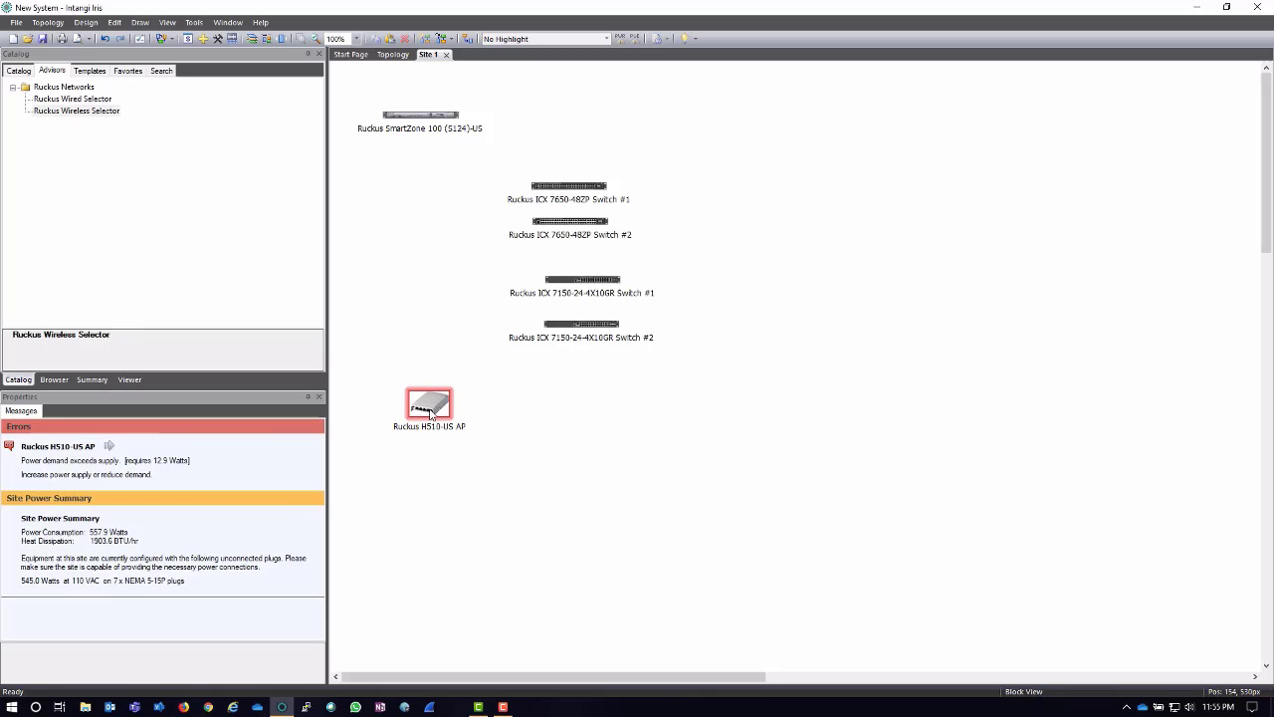
click(426, 402)
click(535, 426)
right_click(453, 416)
click(425, 403)
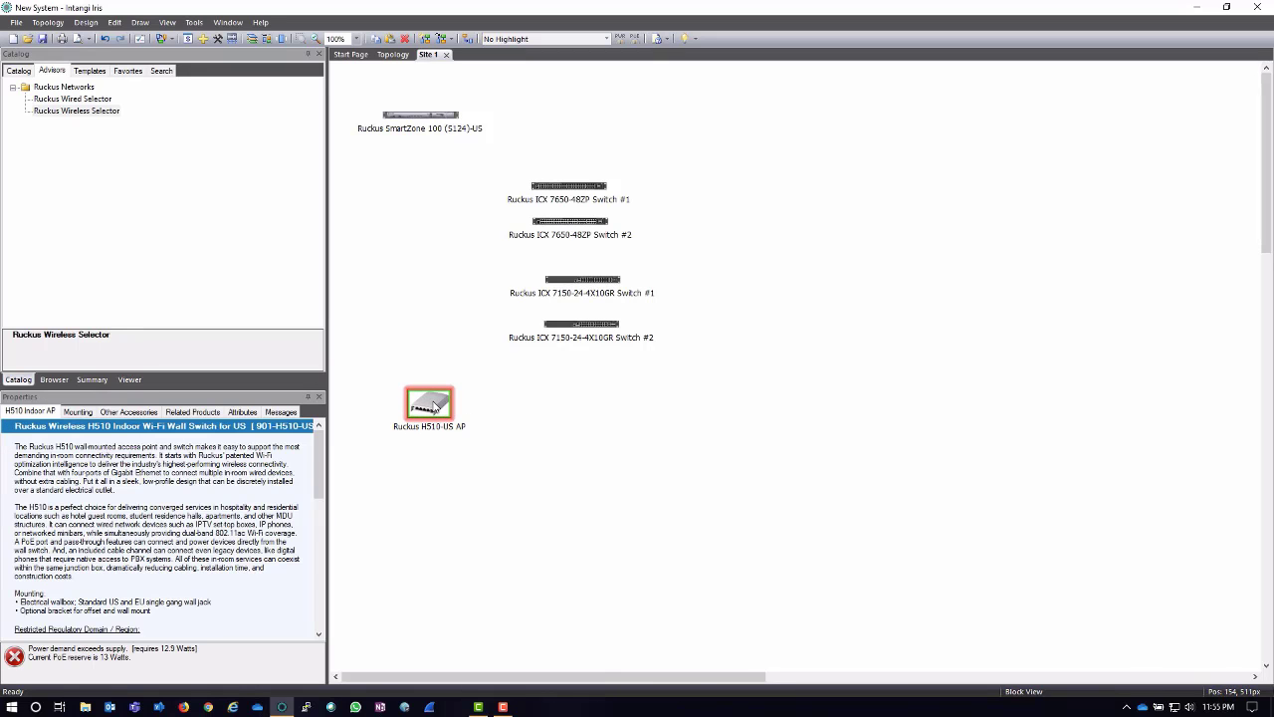
Paste three more H510 APs and arrange AP #1–#4 in a row.
key(ctrl+v)
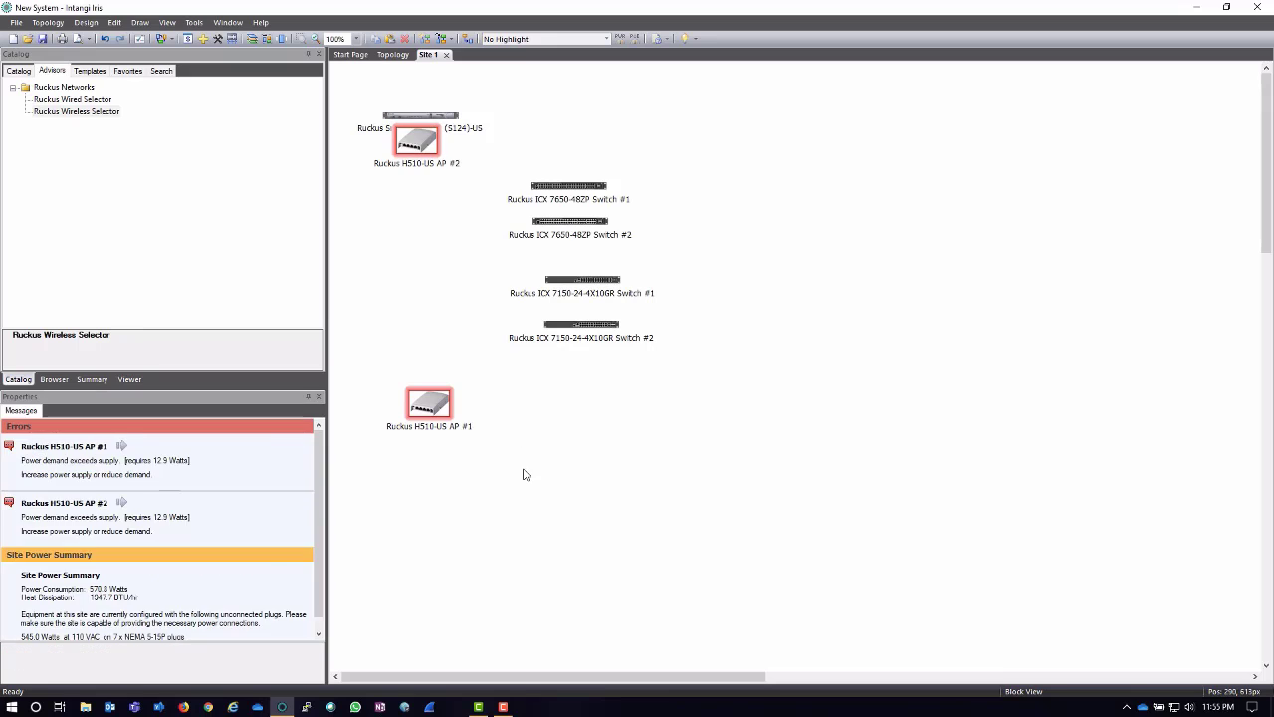
drag(426, 143, 767, 406)
drag(438, 151, 642, 400)
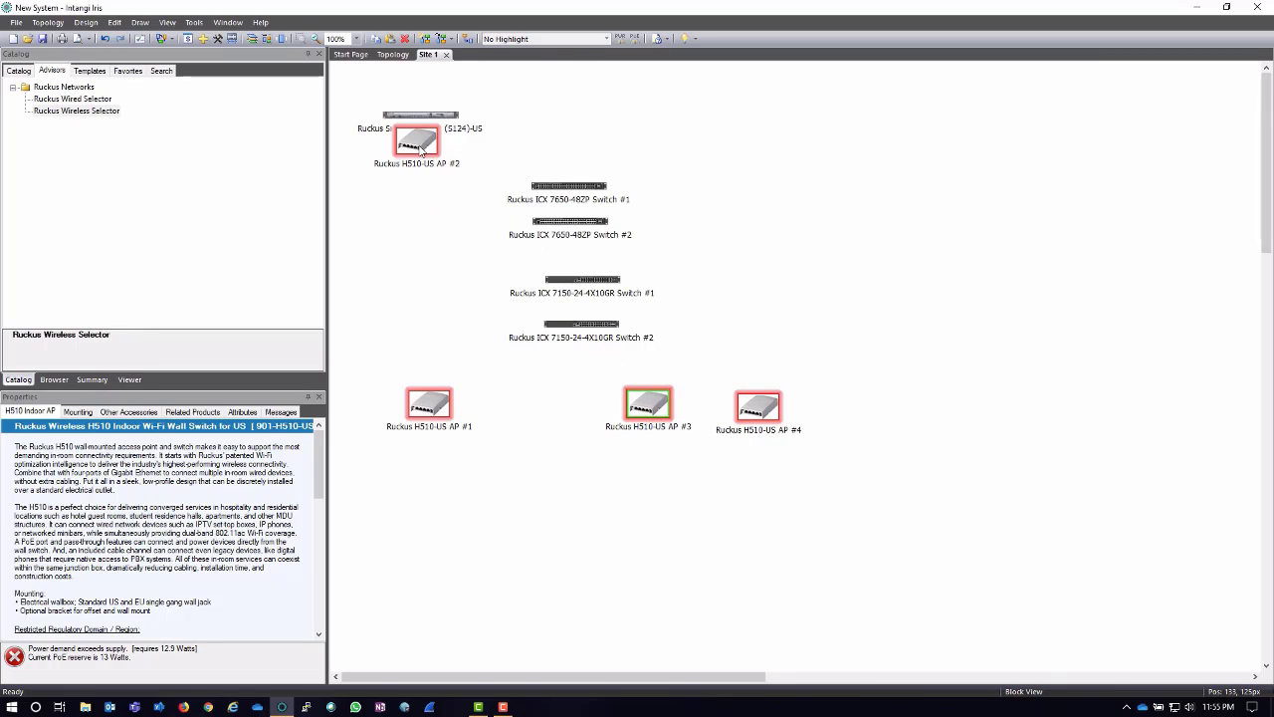
drag(420, 146, 538, 416)
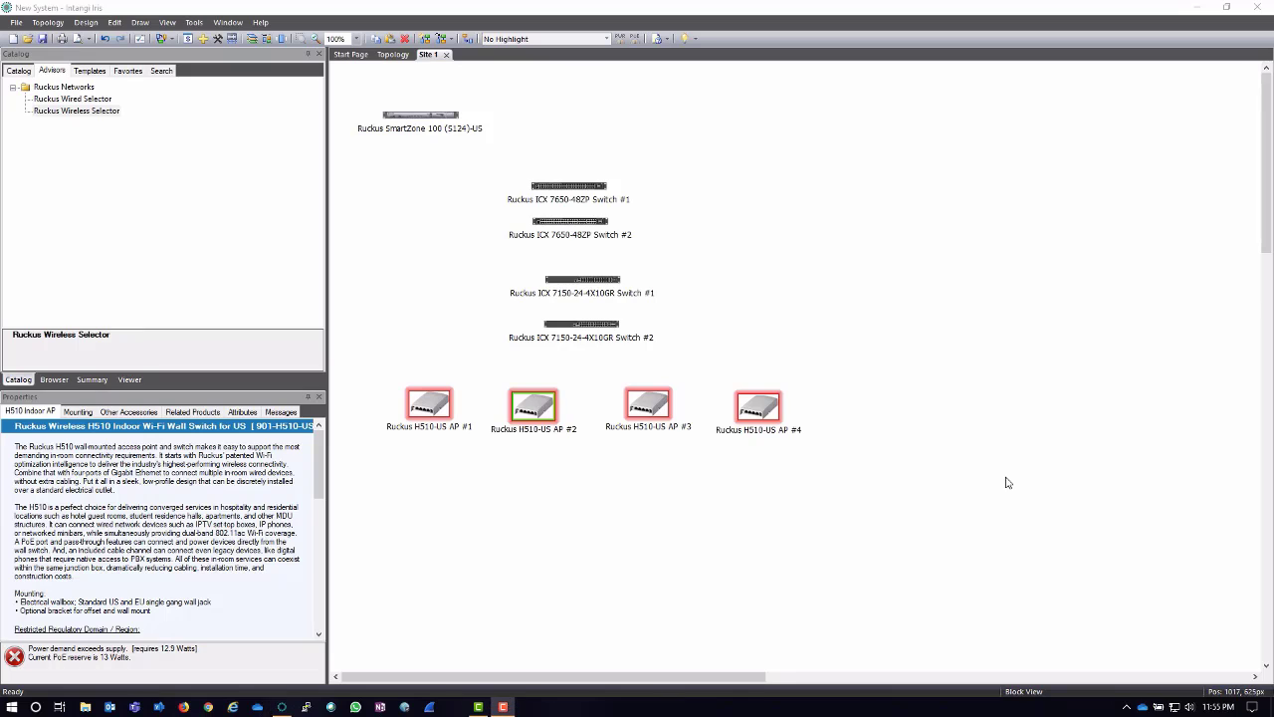
Check each of AP #1–#4 and show the site's 12.9 Watt power-demand errors.
click(427, 403)
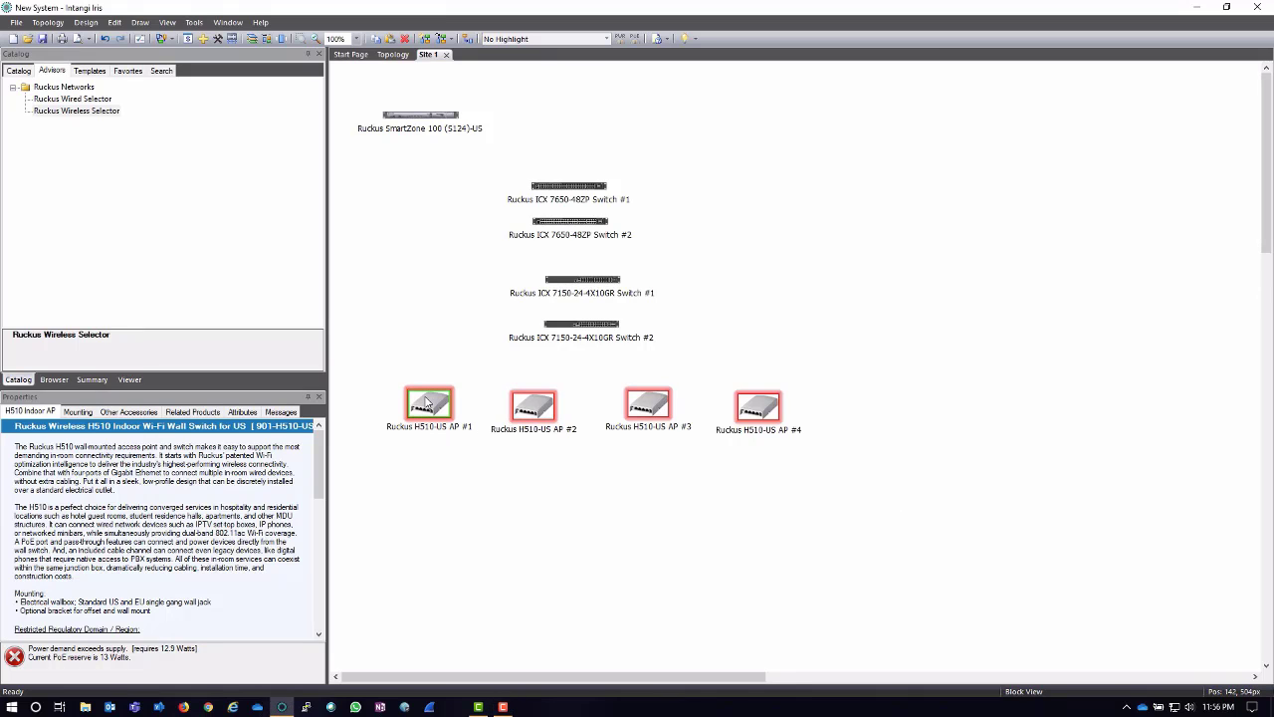
click(563, 407)
click(545, 410)
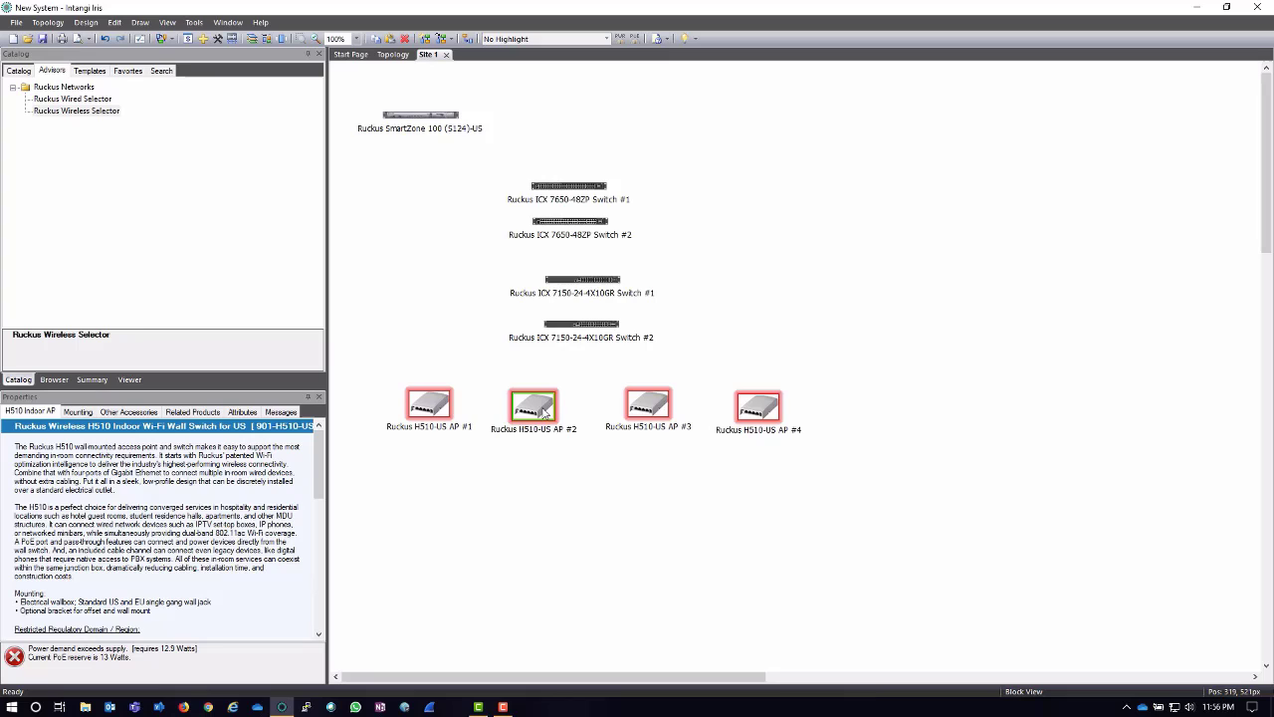
click(666, 407)
click(747, 407)
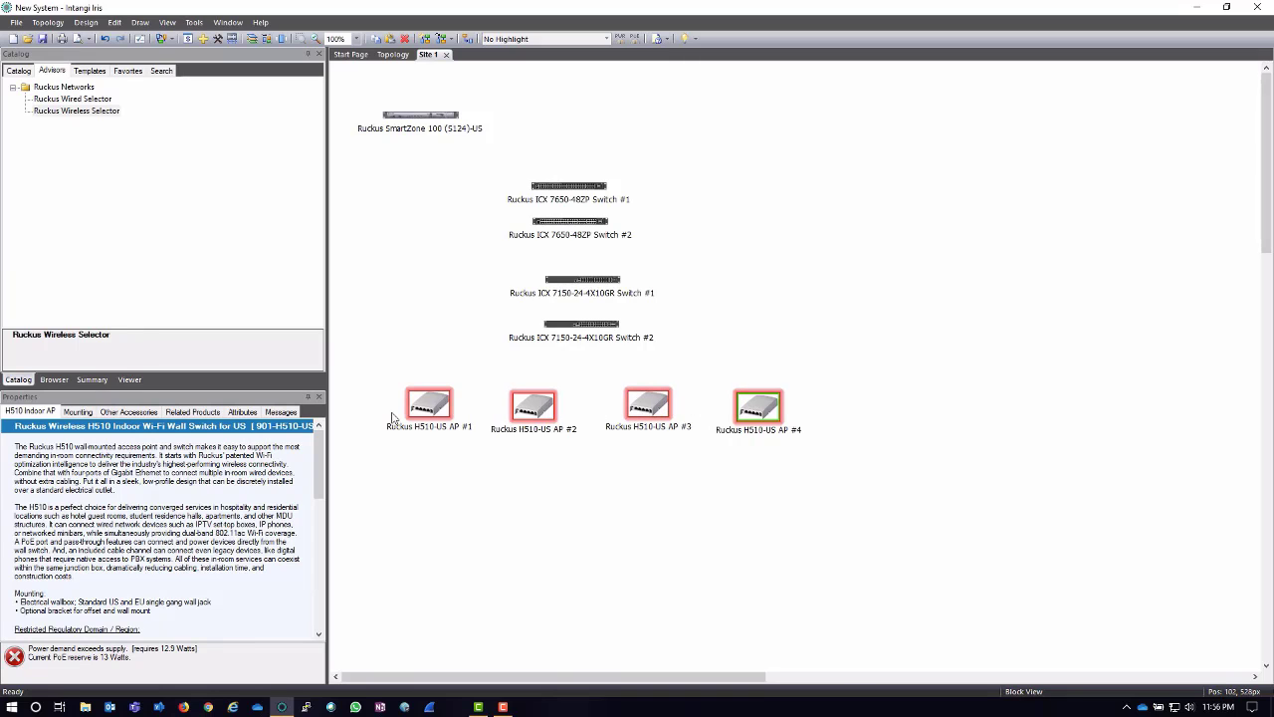
click(430, 412)
click(482, 484)
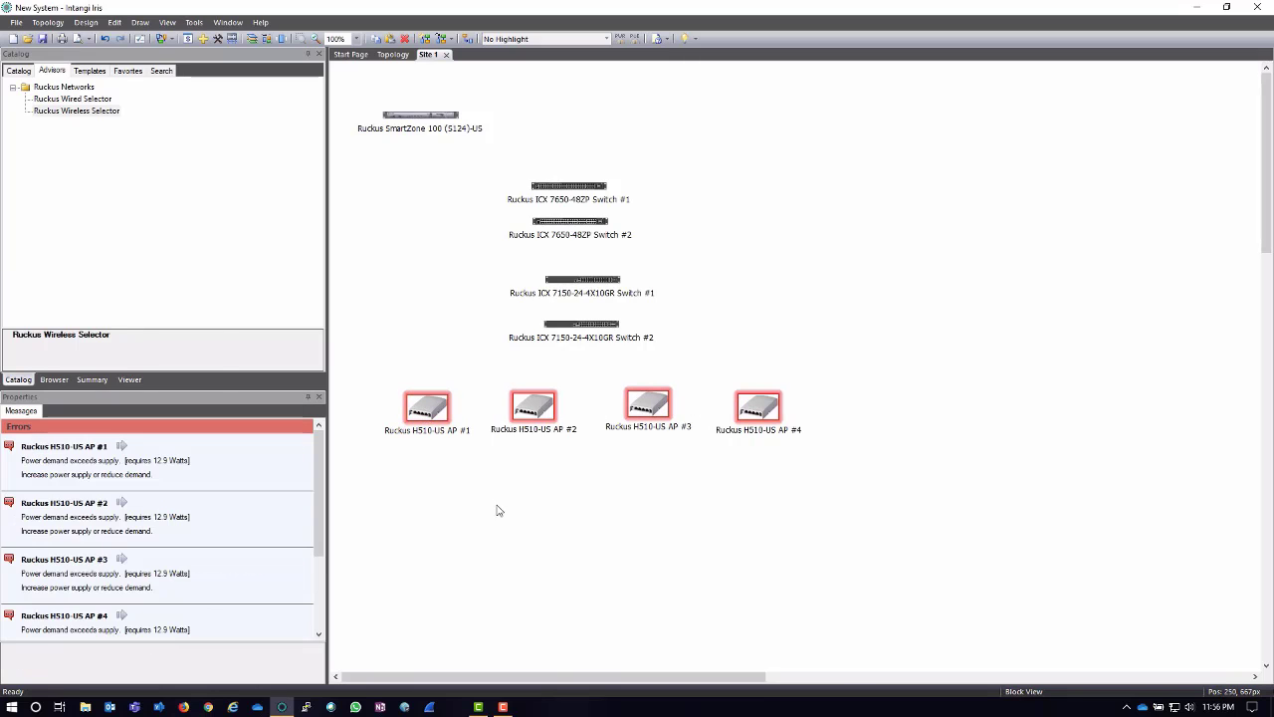
Draw a connection from H510-US AP #1 to ICX 7150 Switch #2 using the Connect Tool.
click(435, 420)
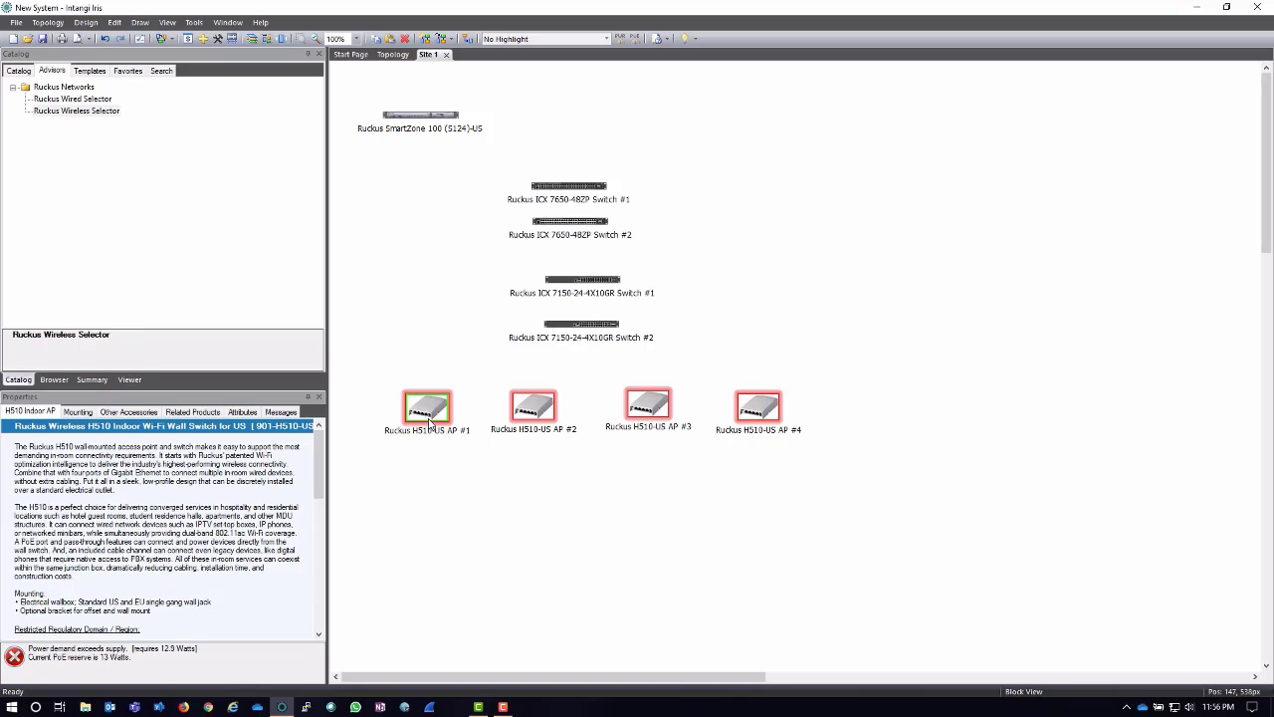
right_click(429, 414)
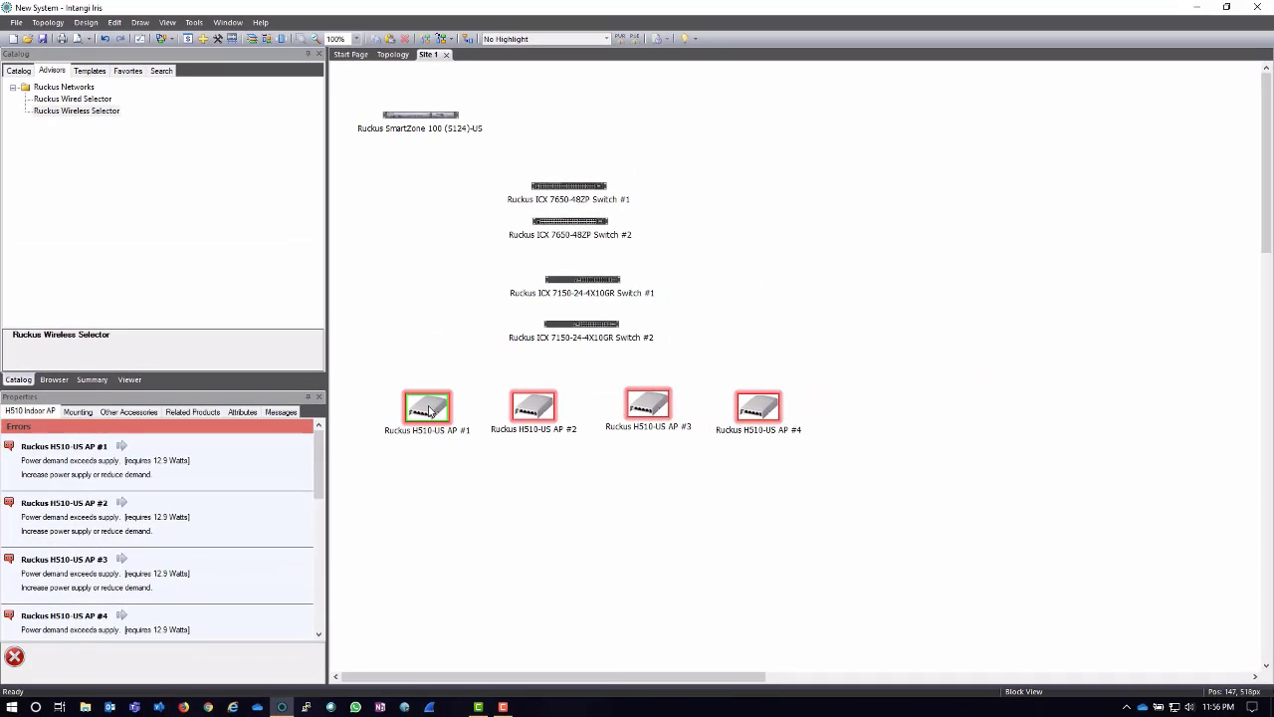
click(430, 411)
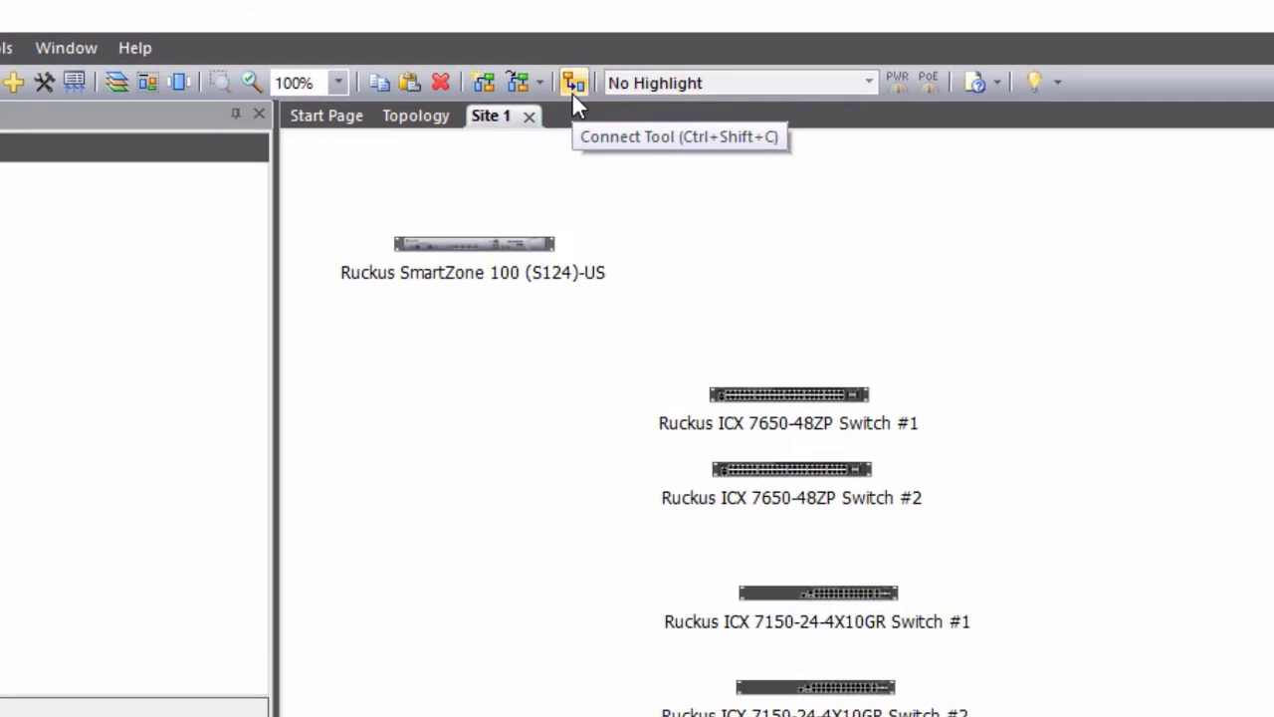
click(575, 84)
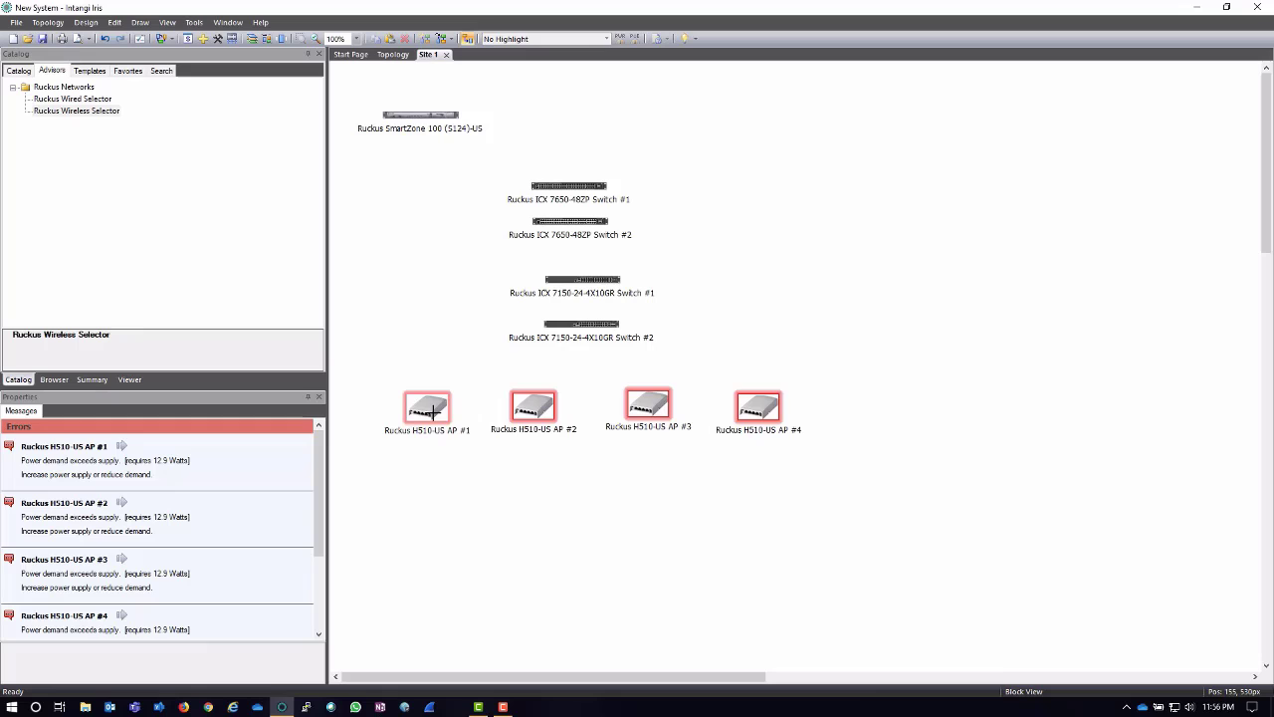
drag(473, 388, 577, 330)
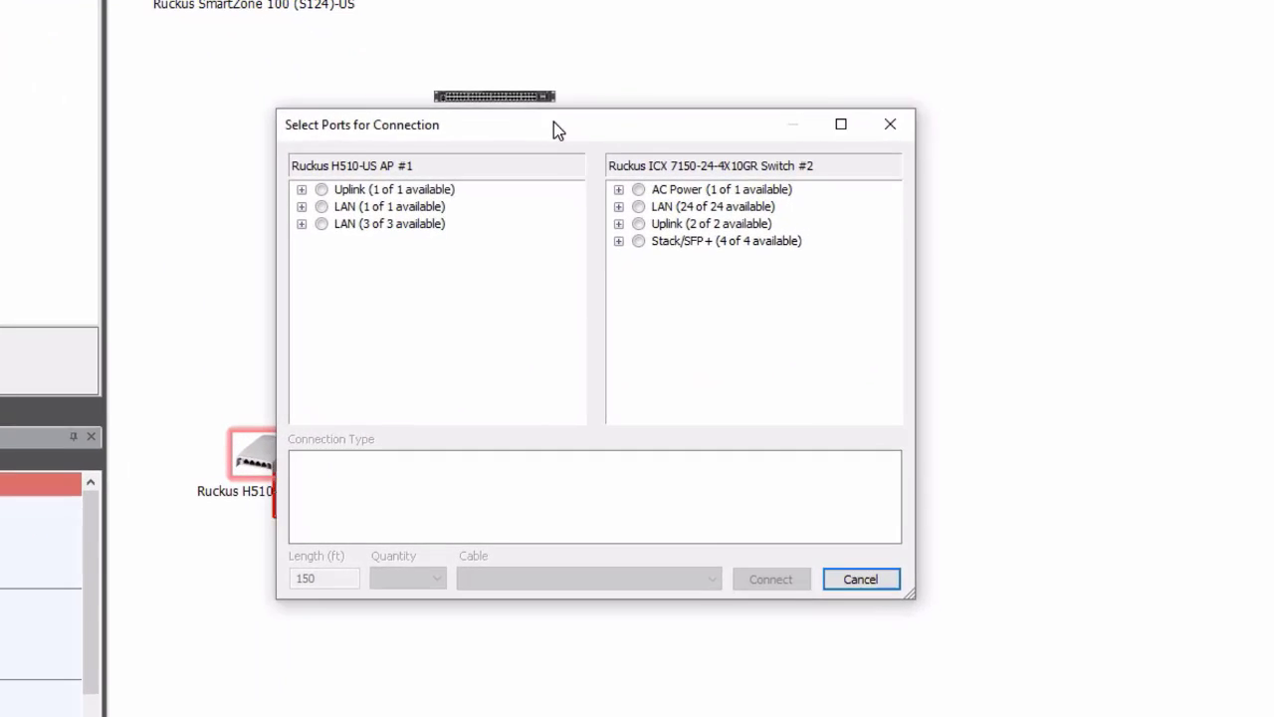
Choose AP #1's Uplink port and LAN #1 on Switch #2.
drag(522, 149, 538, 146)
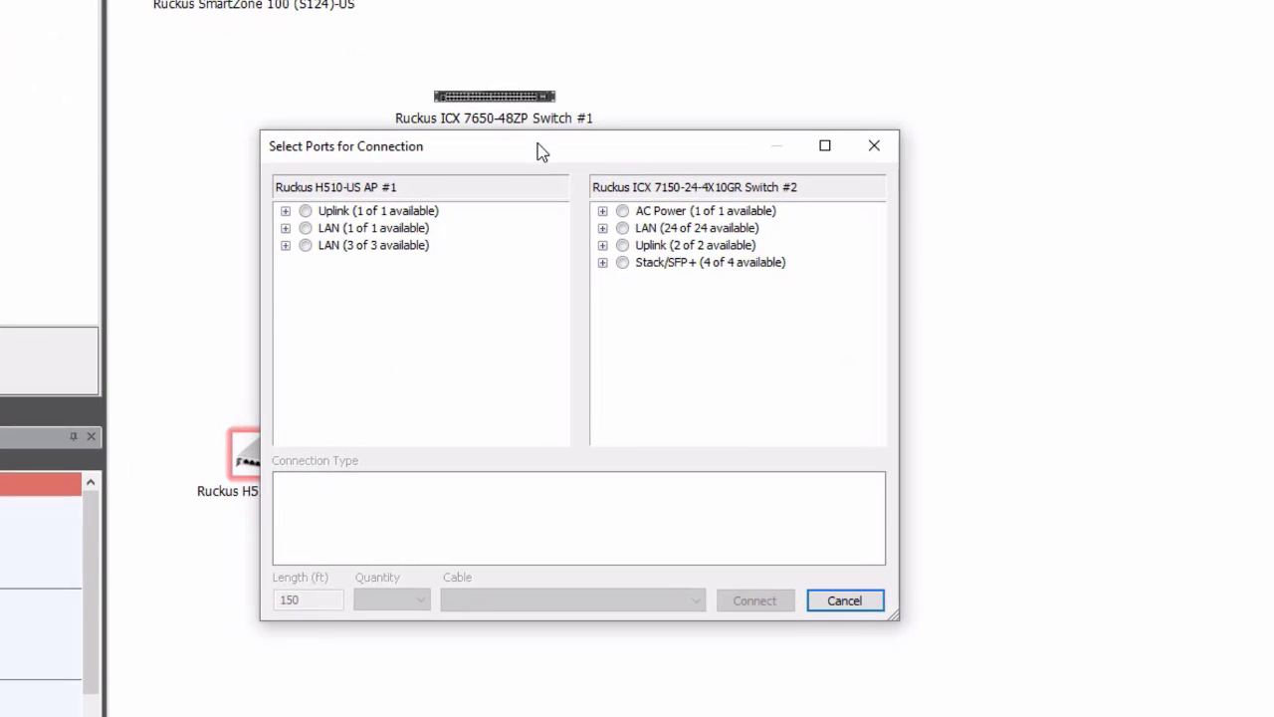
click(287, 211)
click(328, 229)
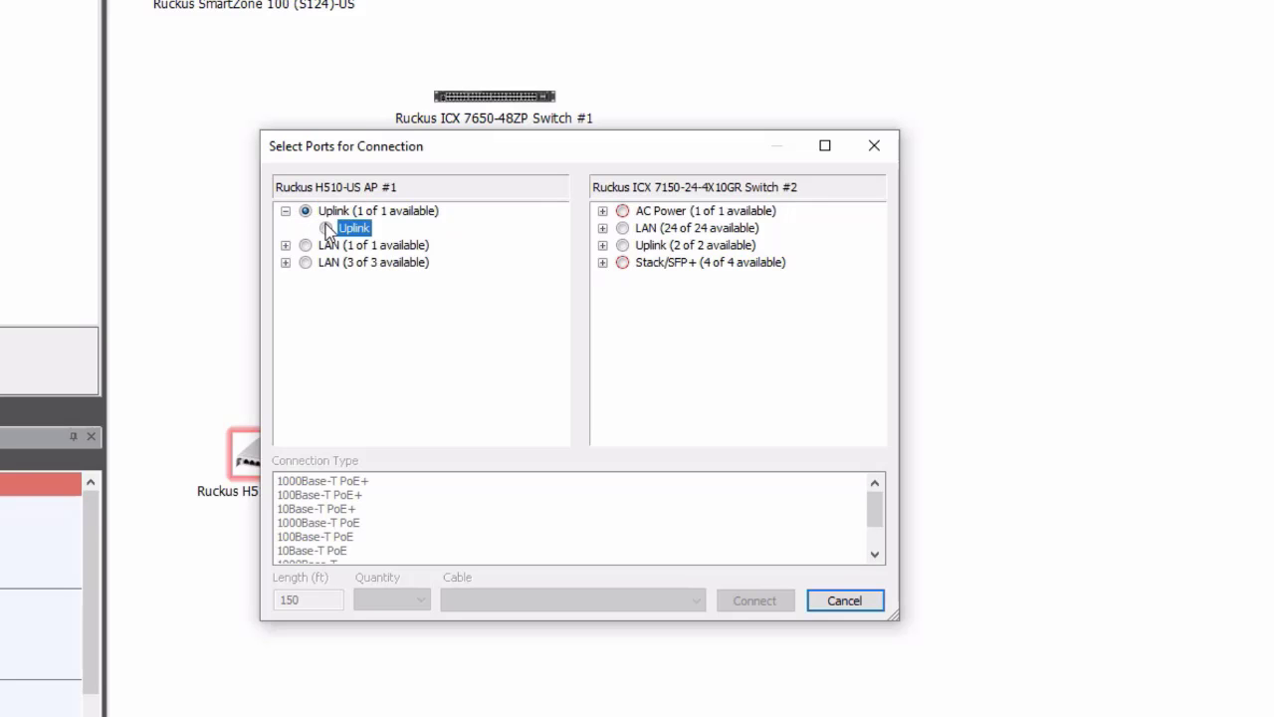
click(327, 228)
click(615, 229)
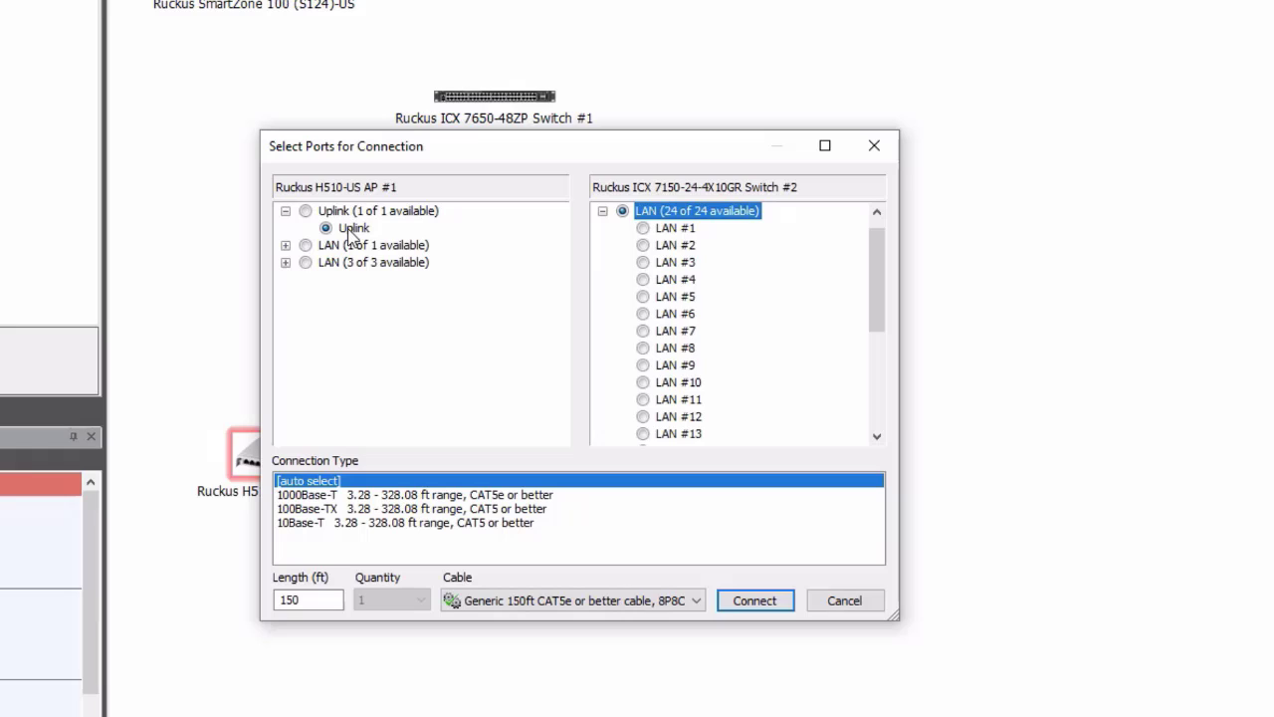
click(654, 232)
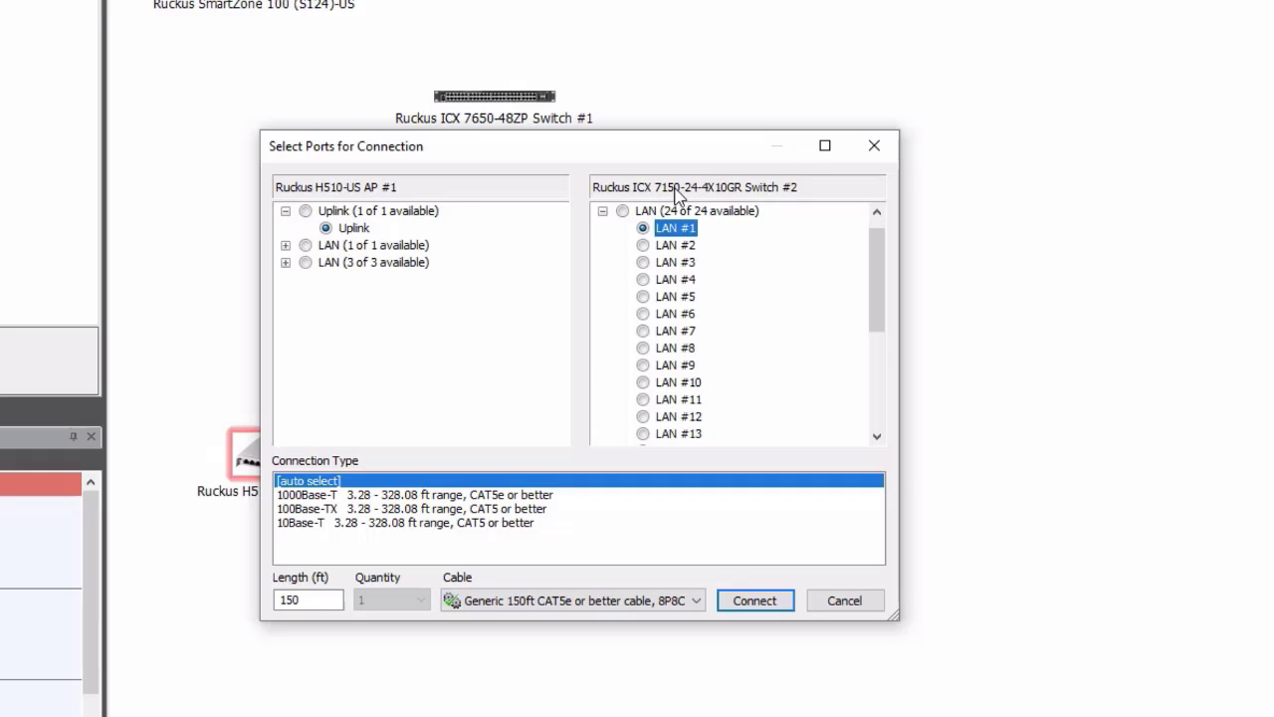
Keep the generic 150 ft CAT5e cable and create the connection.
click(296, 599)
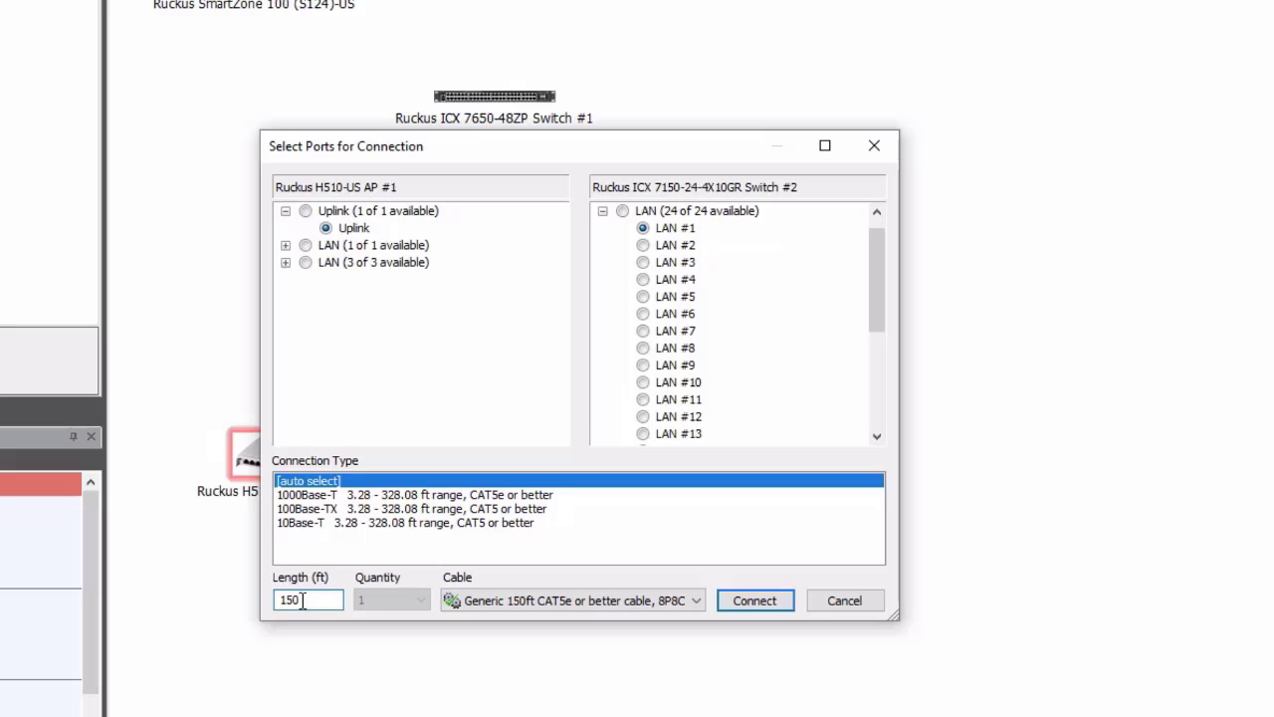
double_click(298, 599)
click(309, 600)
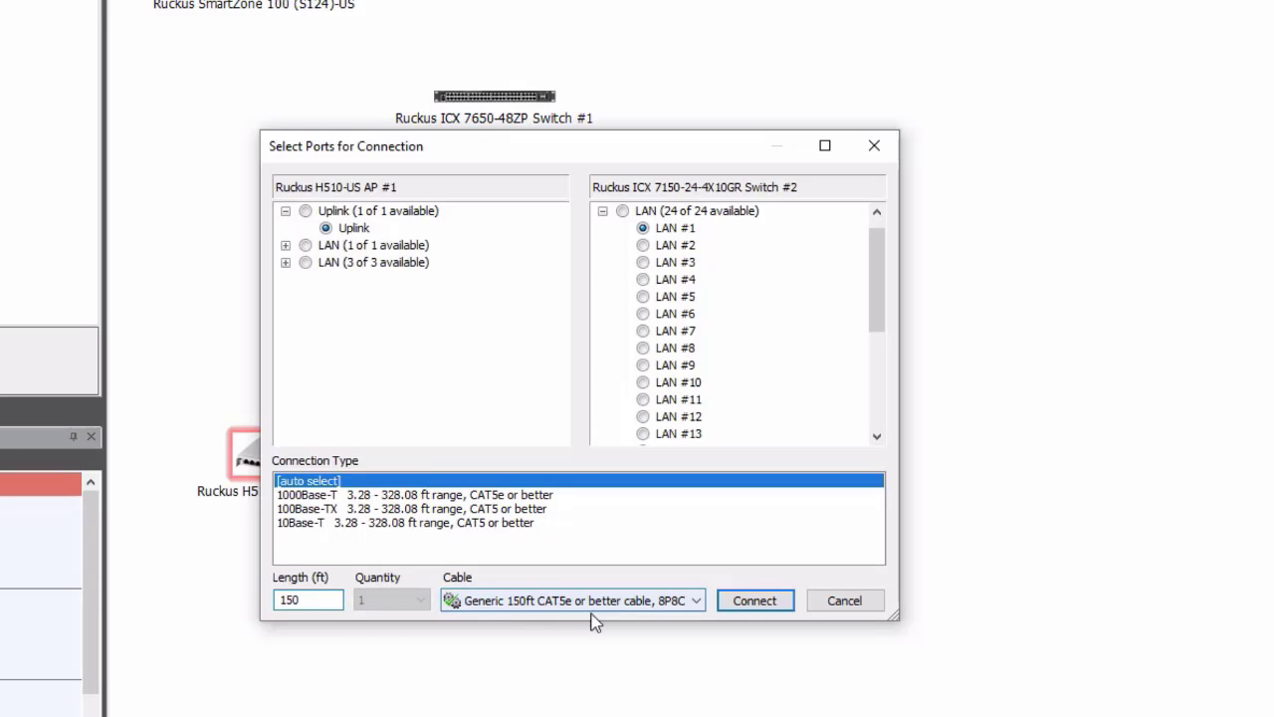
click(677, 600)
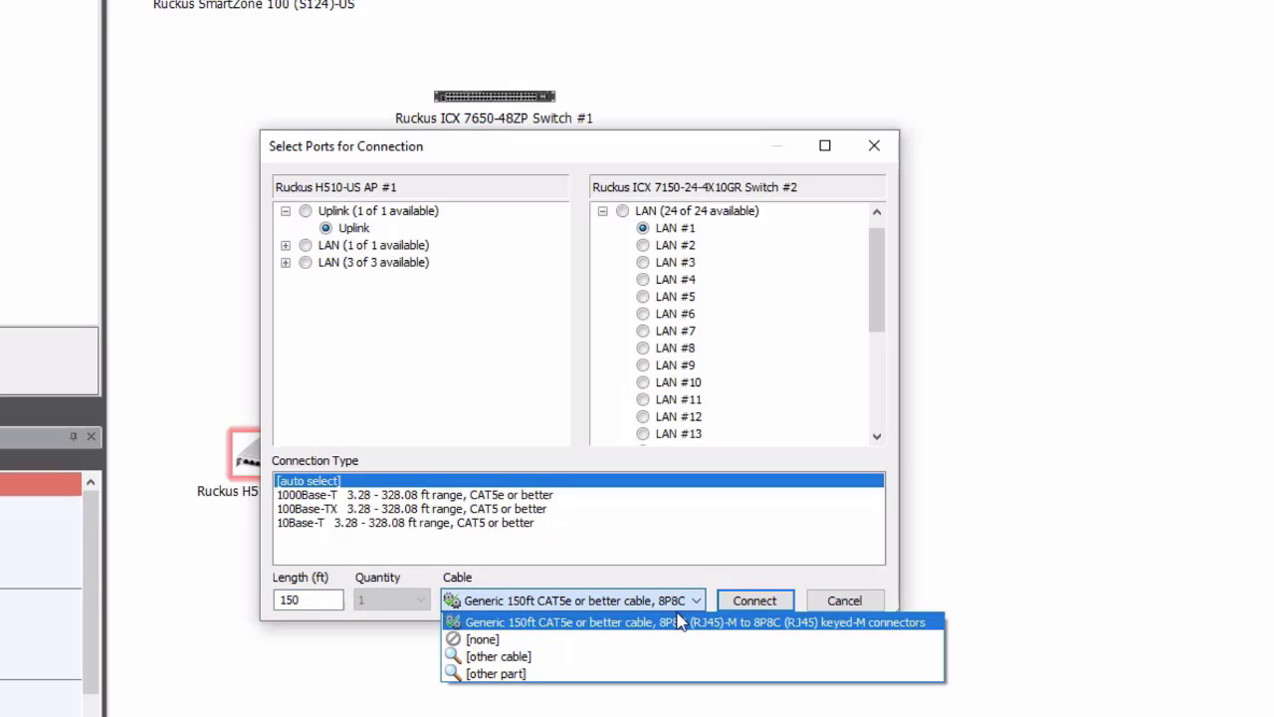
click(679, 579)
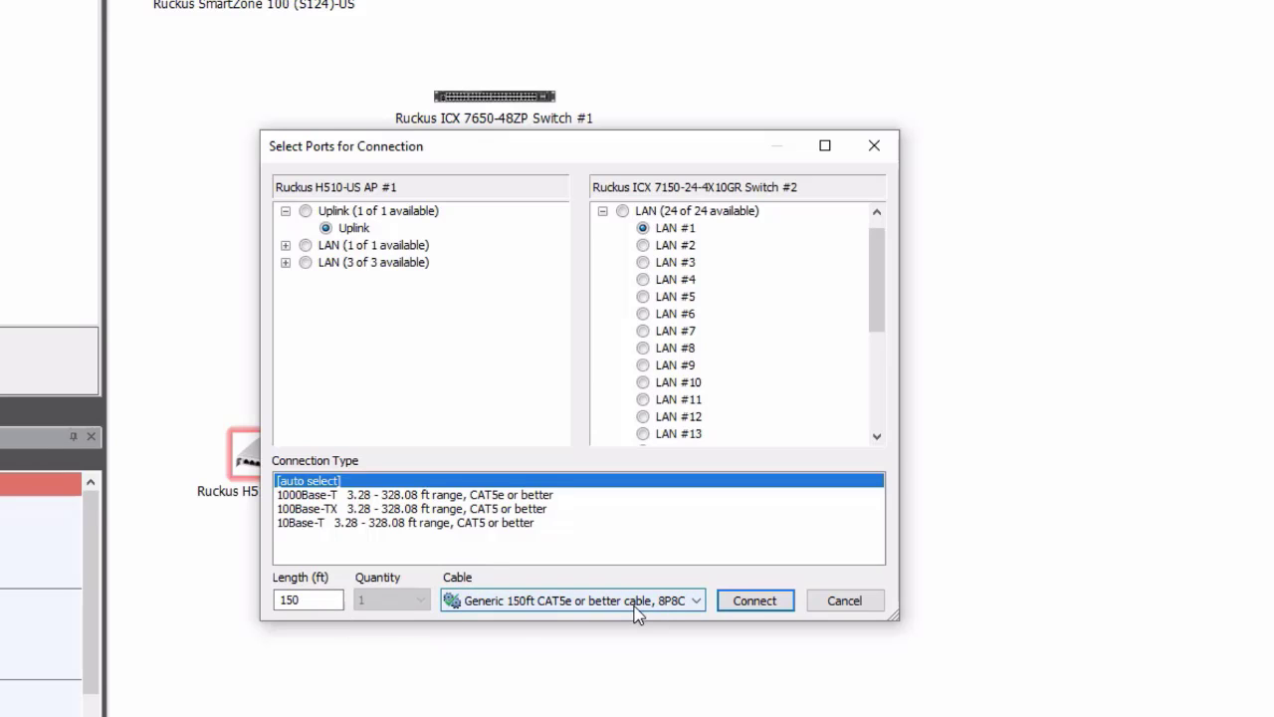
click(762, 602)
click(844, 601)
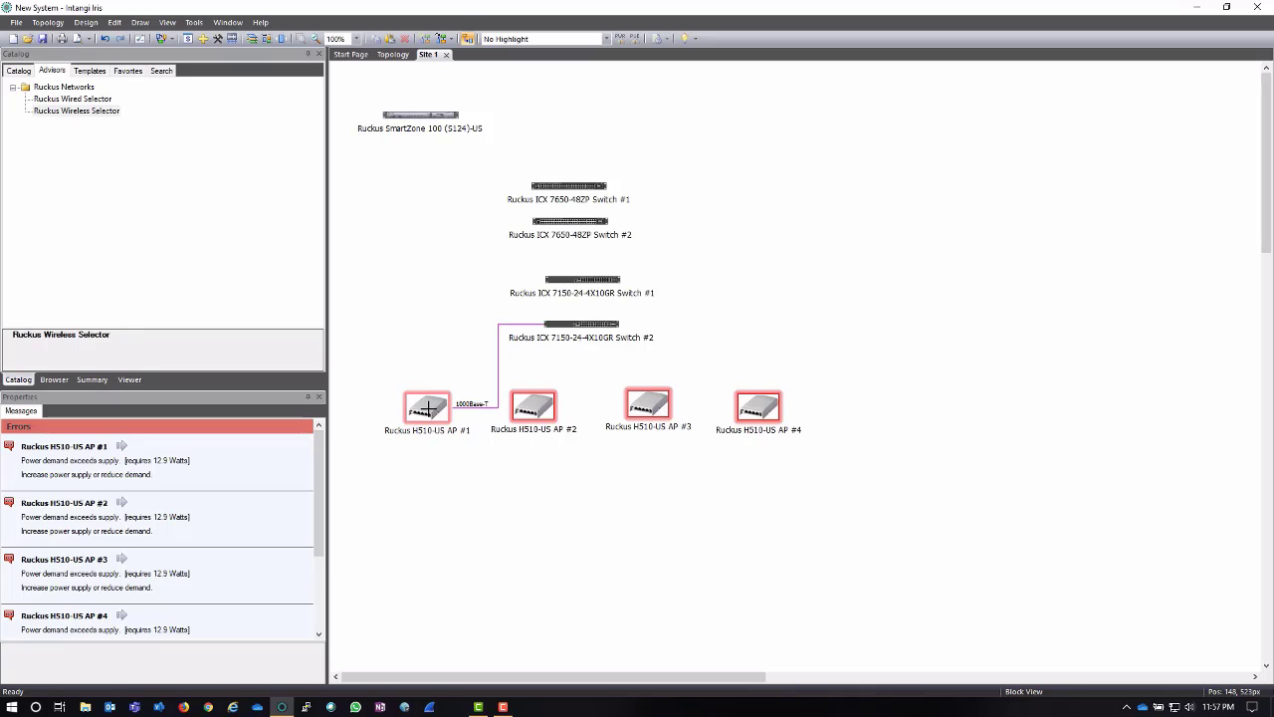
Compare AP #1's power warning with ICX 7150 Switch #2's properties, finishing on Switch #2.
click(503, 706)
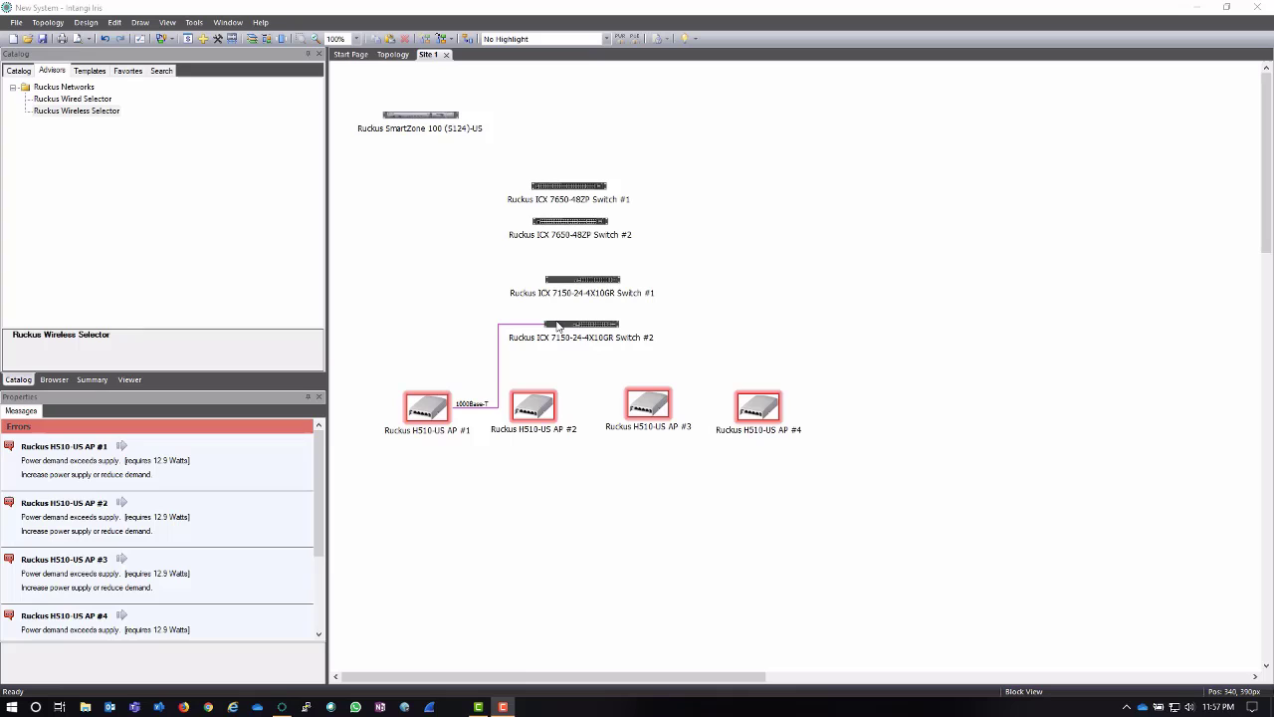
click(575, 326)
click(417, 417)
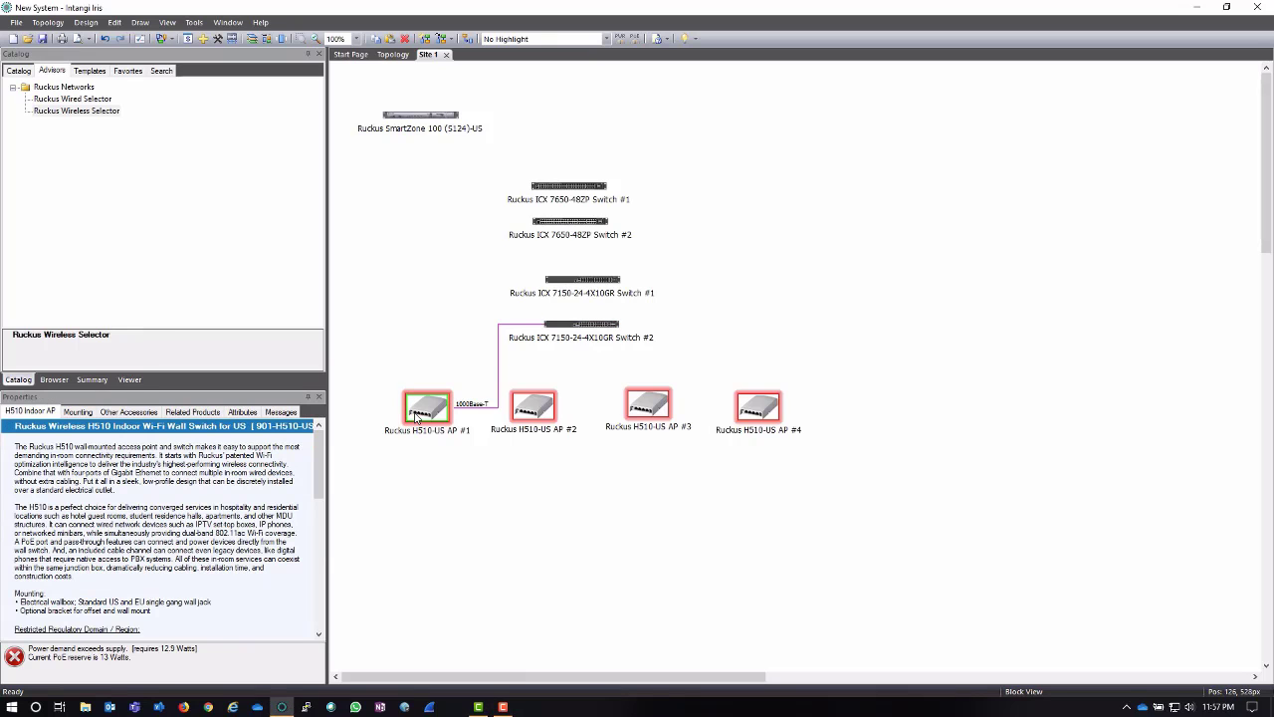
click(580, 336)
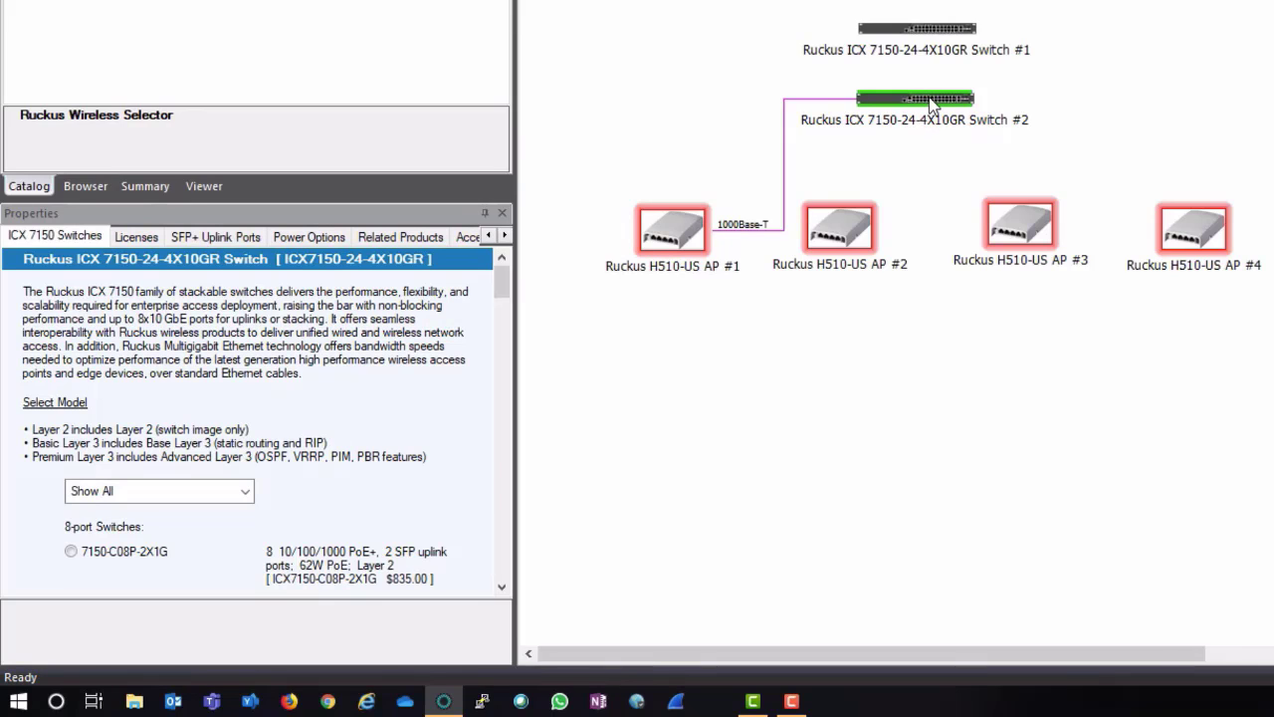
click(692, 235)
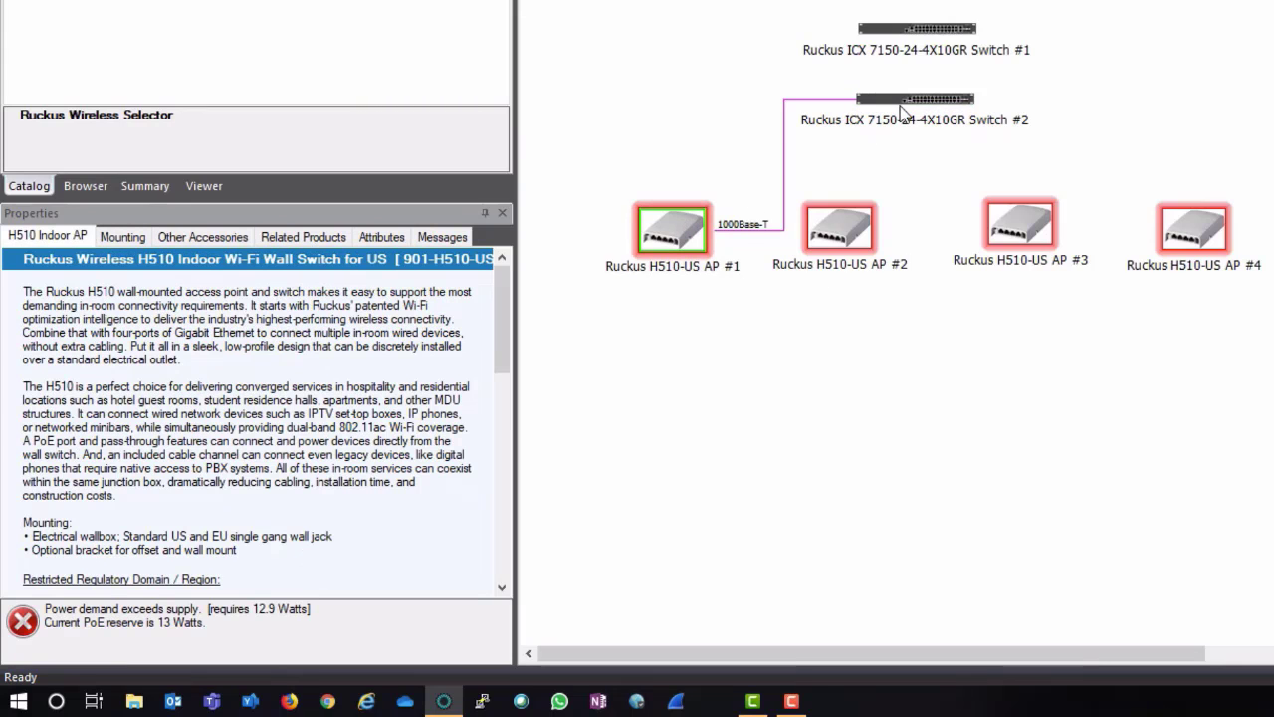
click(908, 99)
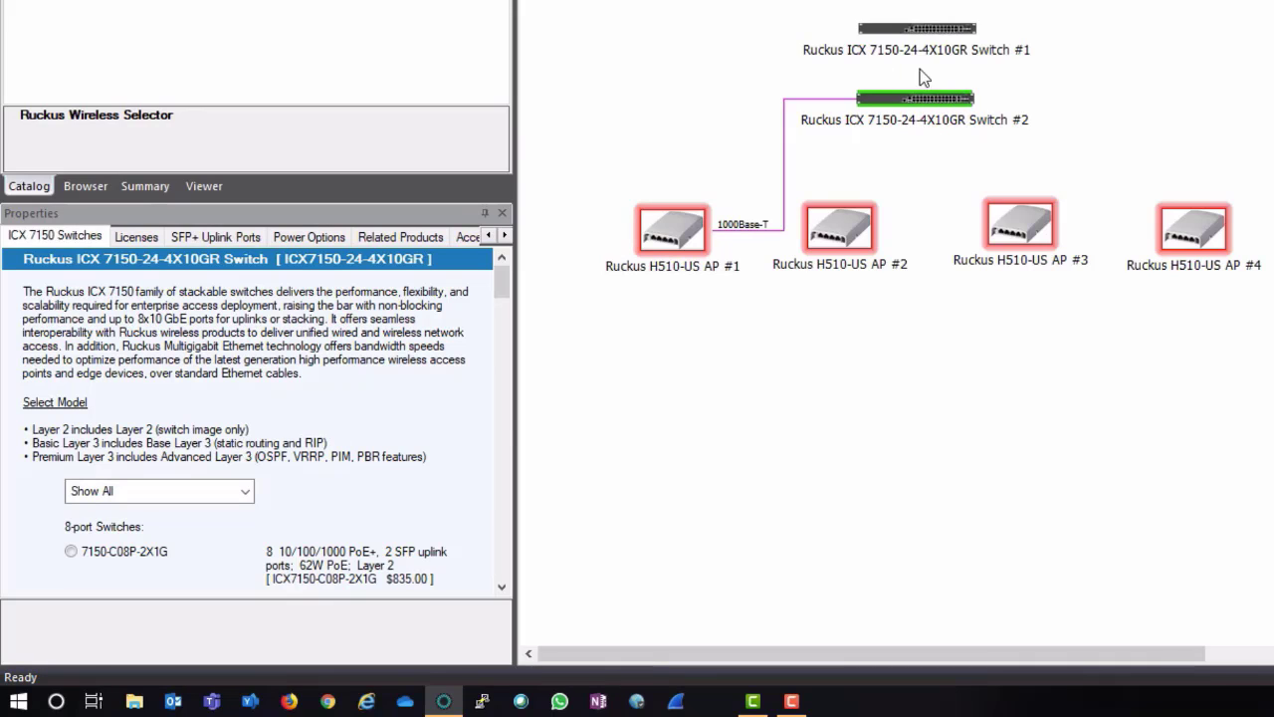
click(935, 29)
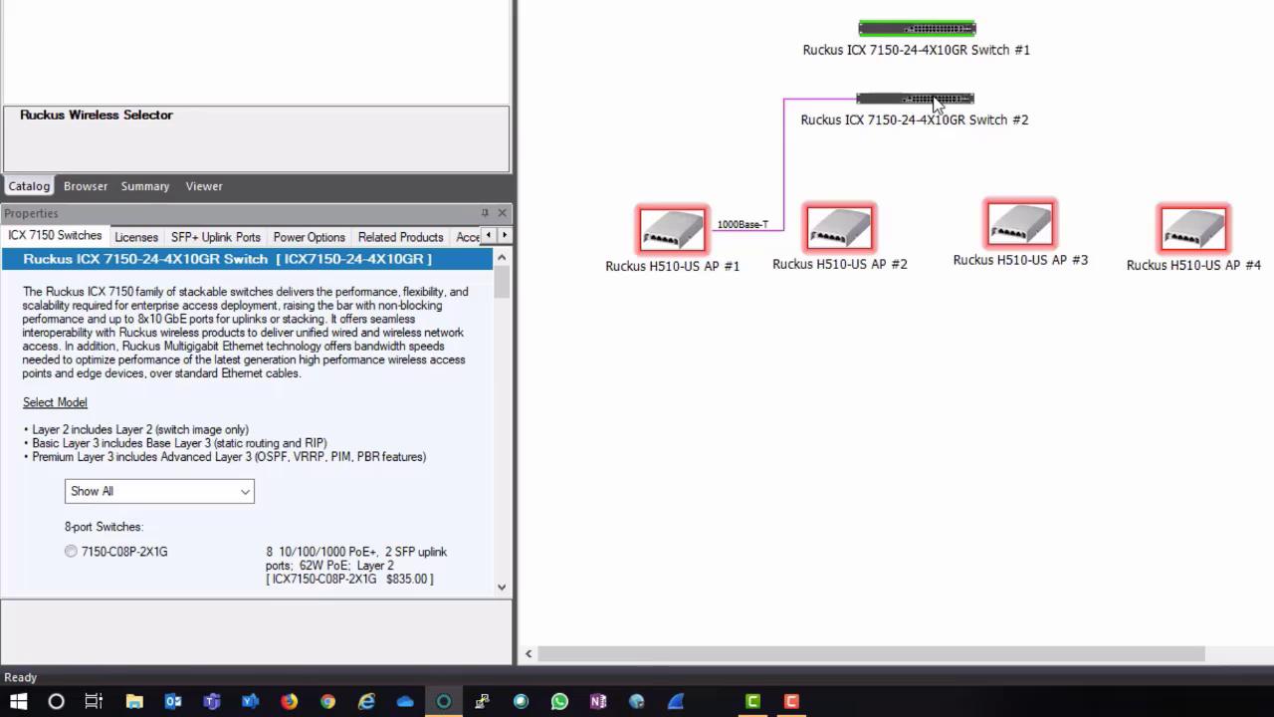
click(936, 99)
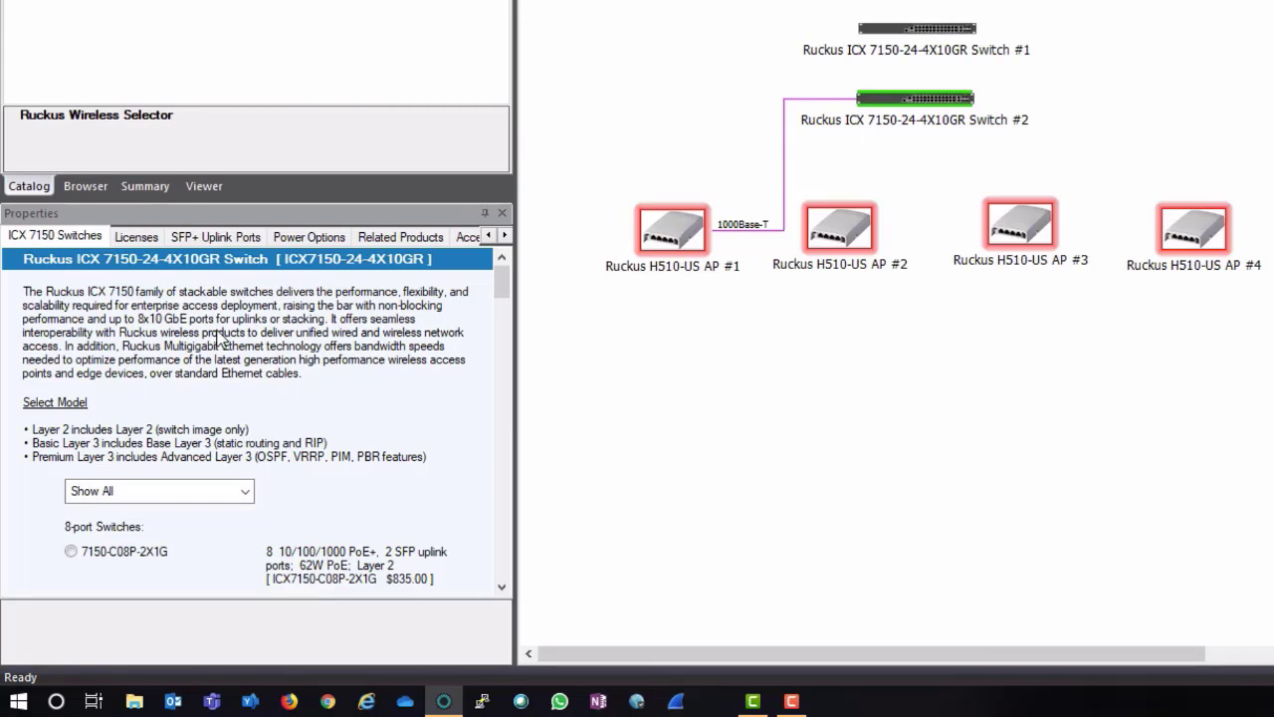
Change ICX 7150 Switch #2 to the 7150-24P-4X10GR PoE model for a 370 Watt reserve.
scroll(375, 404, down, 10)
scroll(375, 404, down, 8)
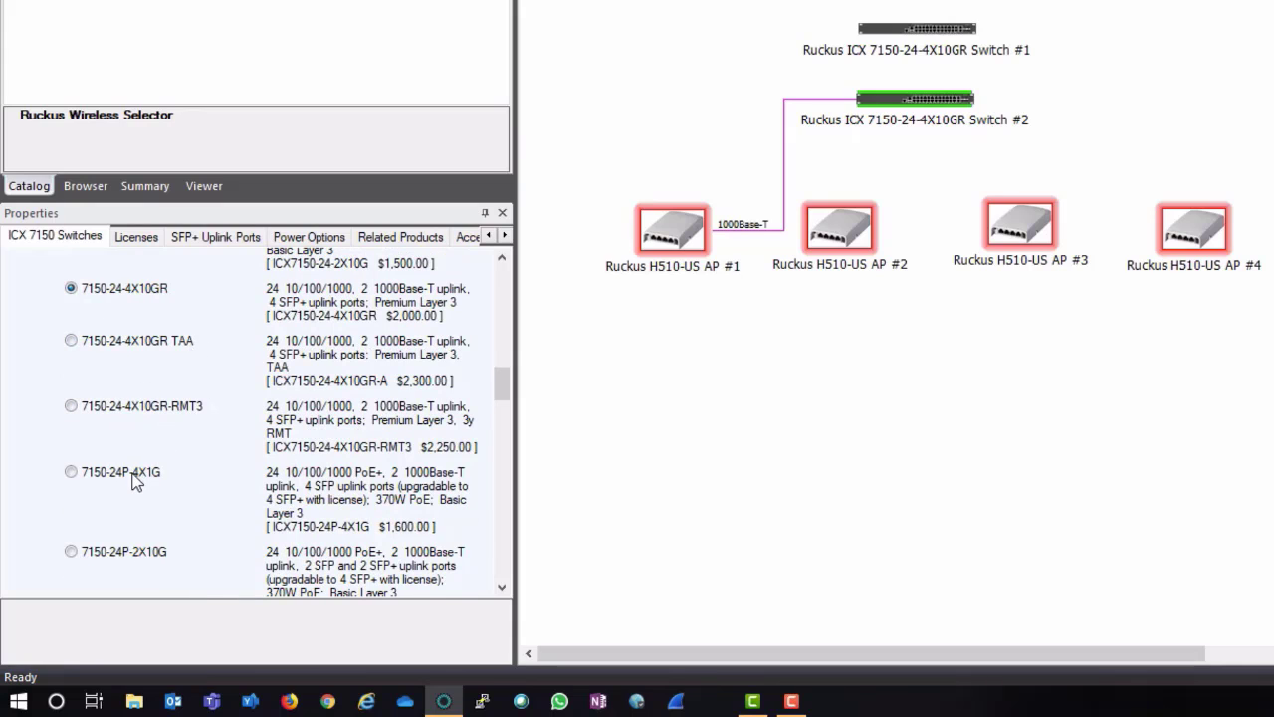
scroll(139, 474, down, 3)
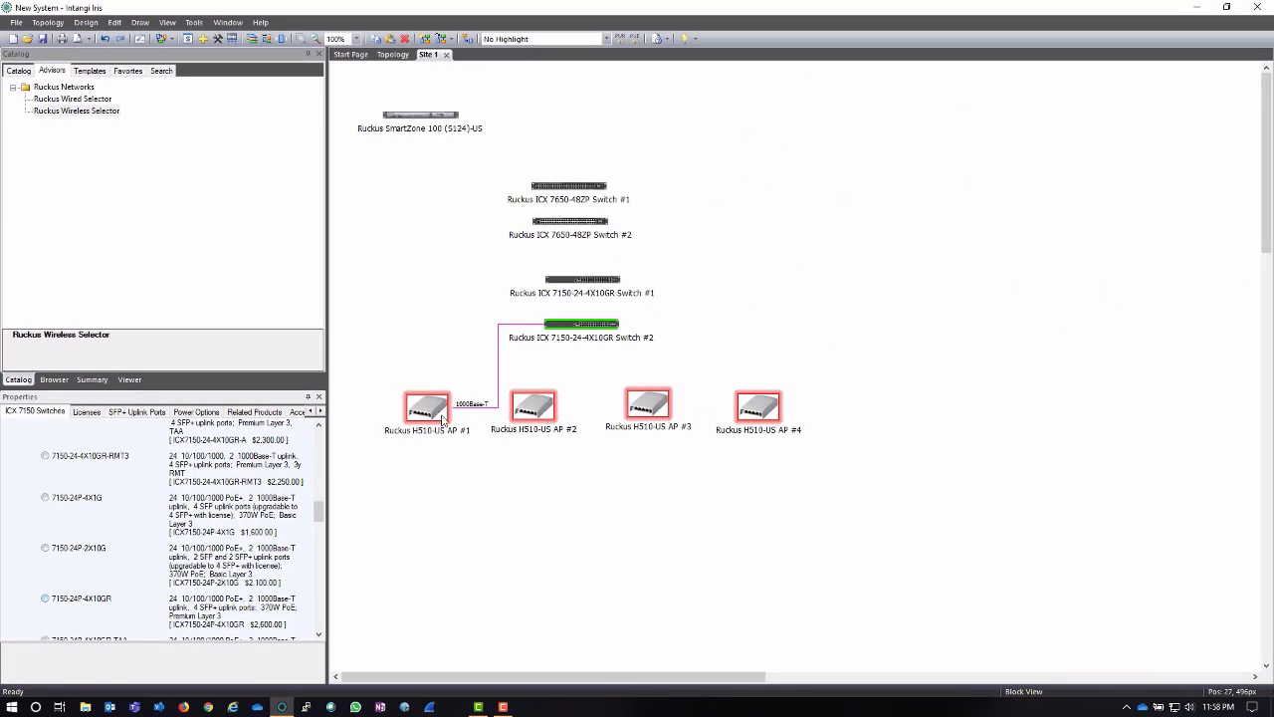
click(66, 600)
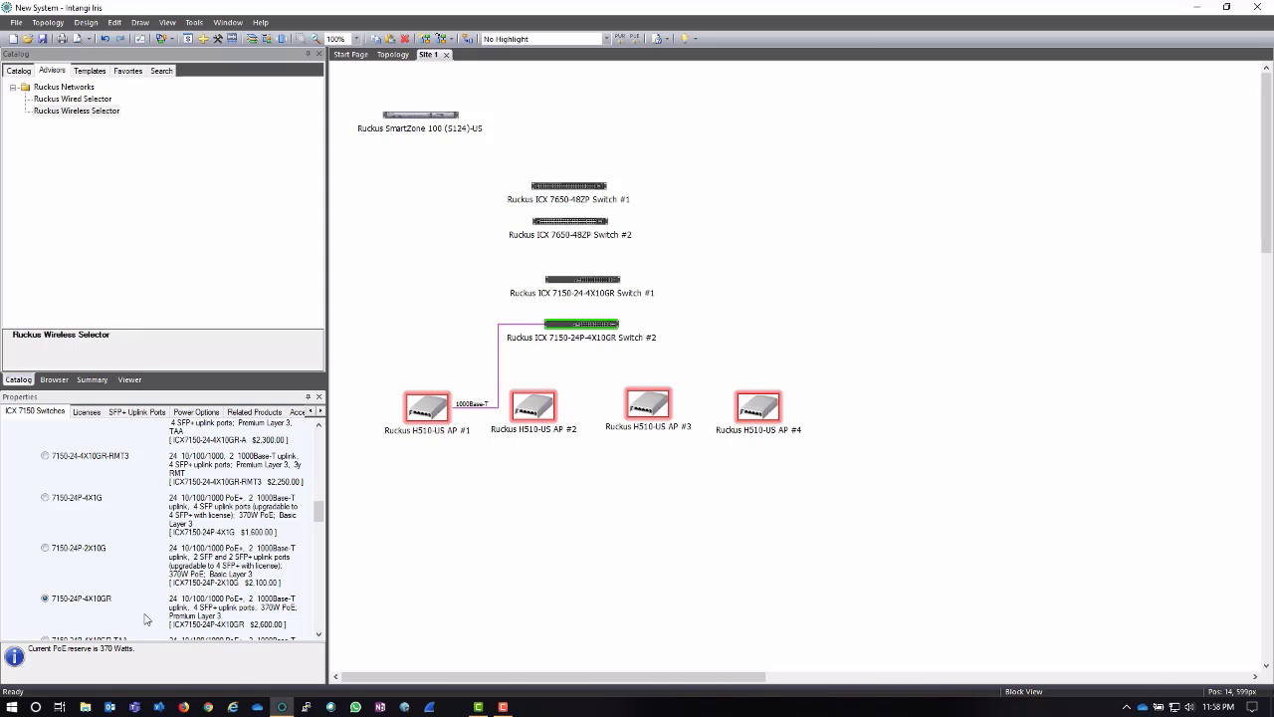
Select ICX 7150 Switch #1 and bring its model list down to the 7150-24P options.
click(584, 280)
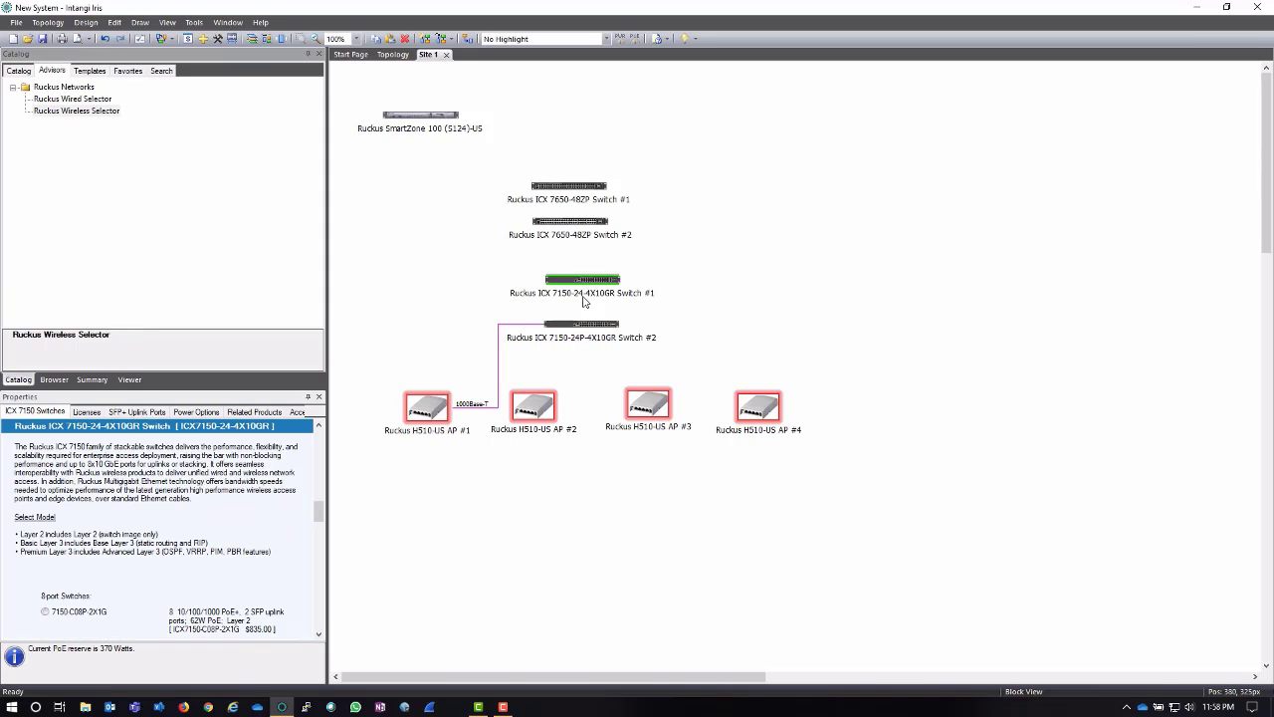
click(583, 325)
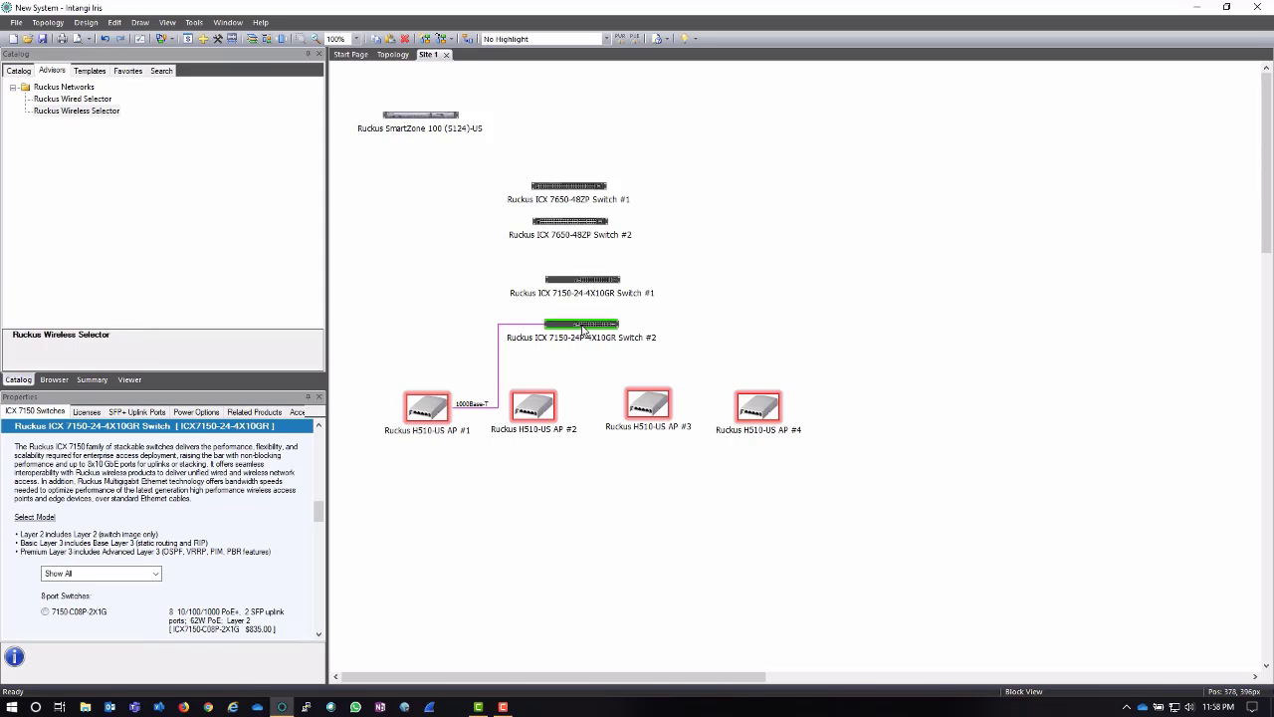
click(581, 281)
scroll(167, 526, down, 5)
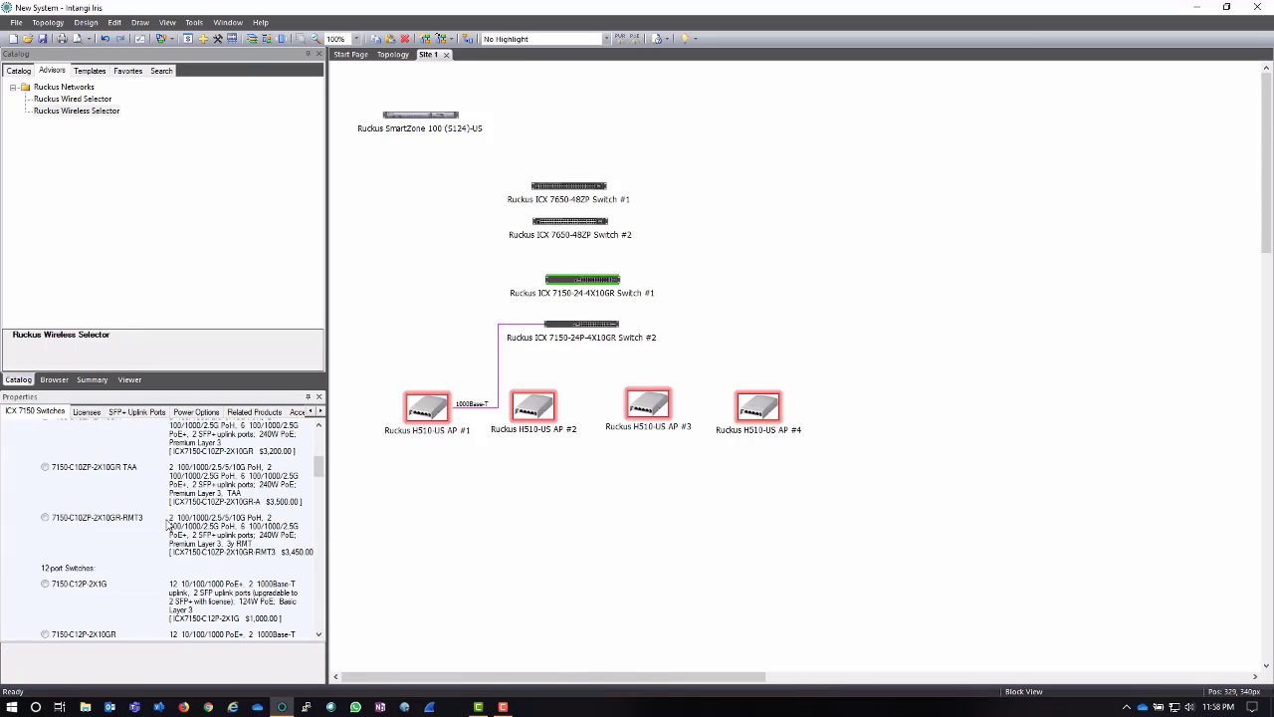
scroll(167, 526, down, 5)
scroll(167, 525, down, 1)
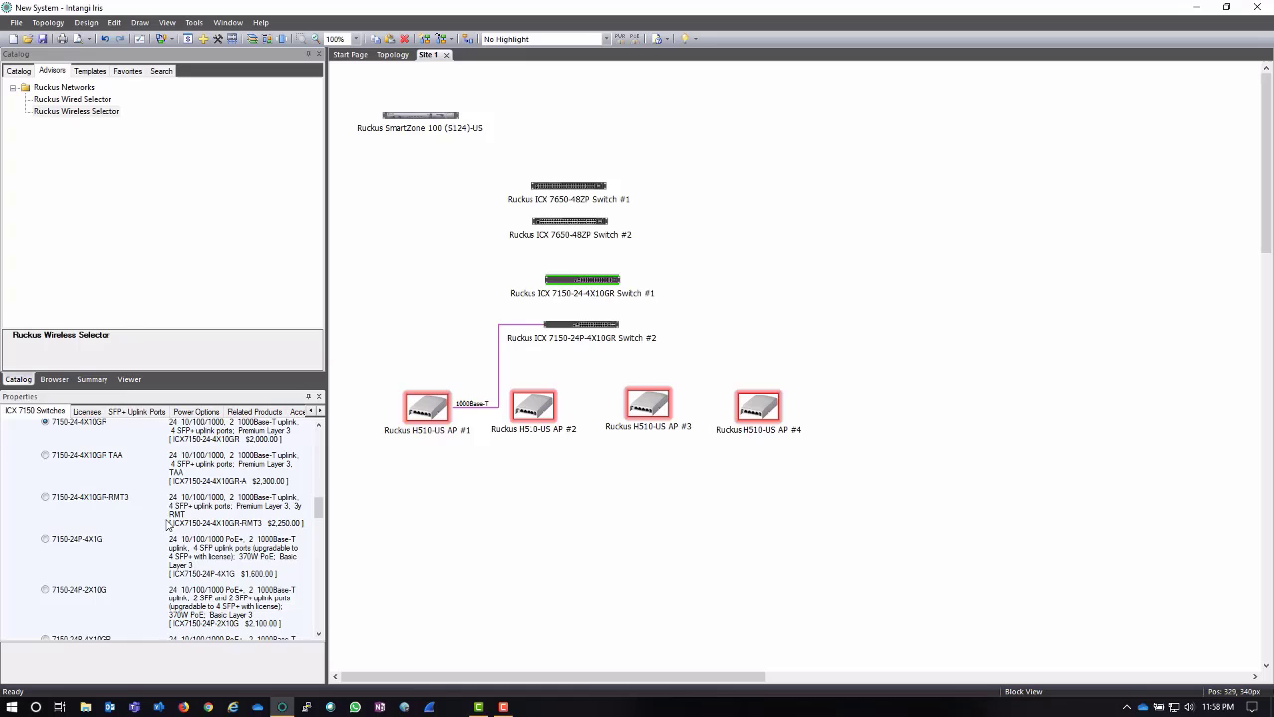
scroll(136, 543, down, 1)
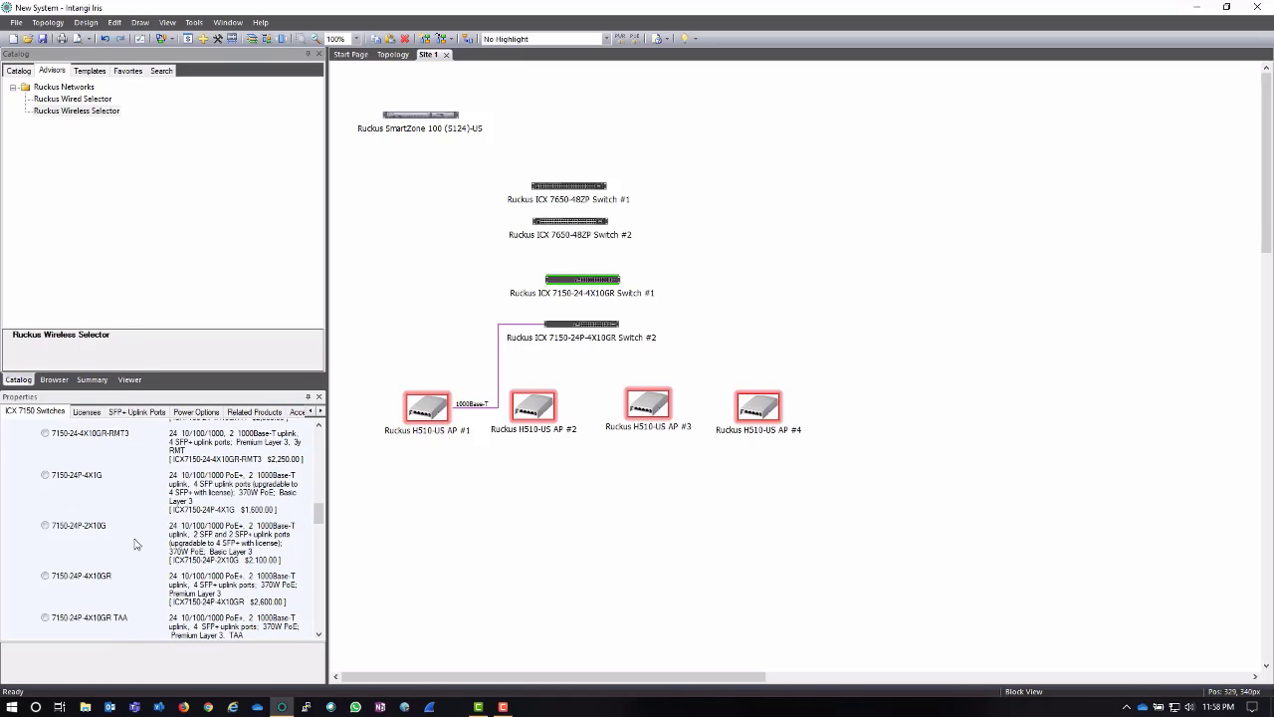
Make Switch #1 a 7150-24P-4X10GR and delete AP #1's existing cable.
click(70, 580)
click(503, 441)
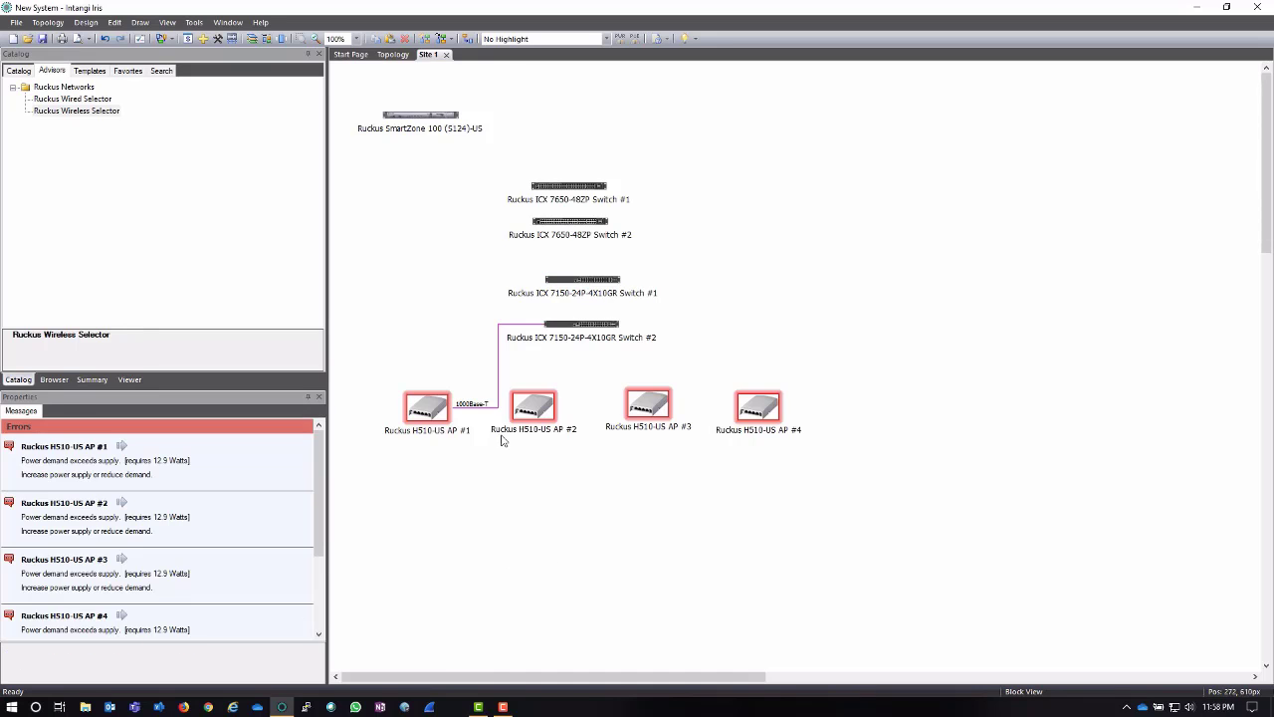
click(496, 380)
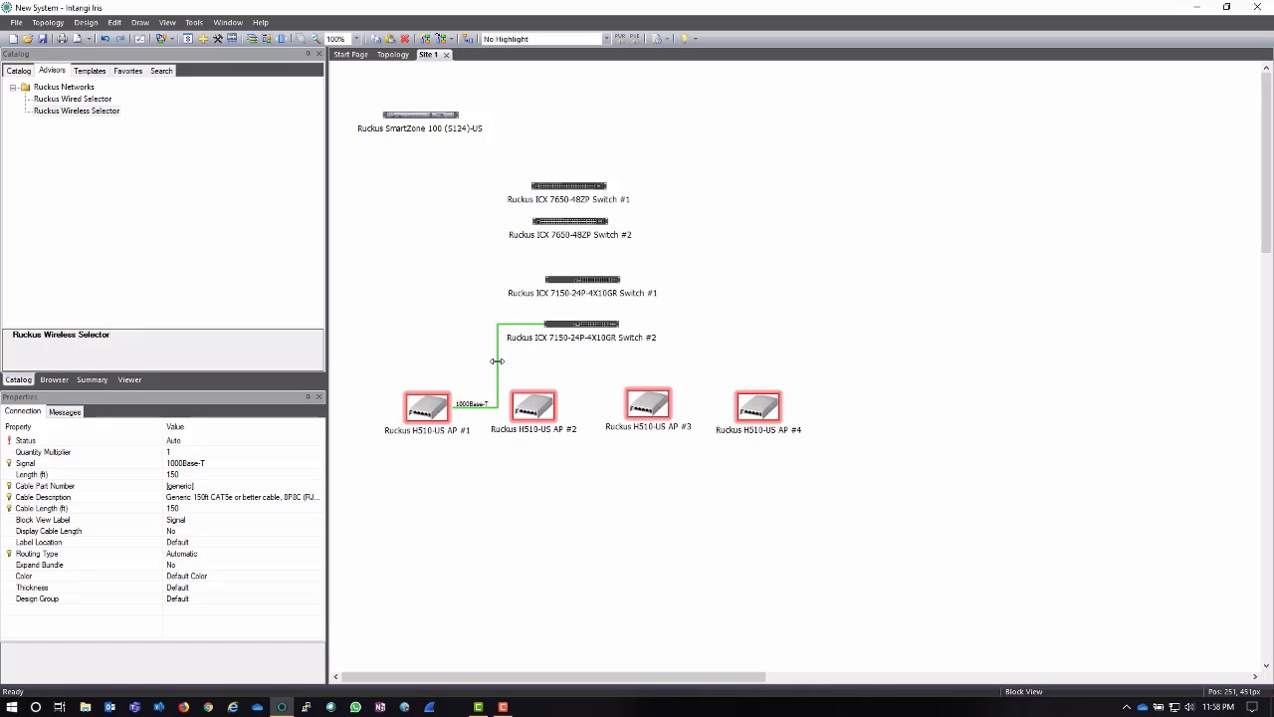
key(Delete)
click(662, 387)
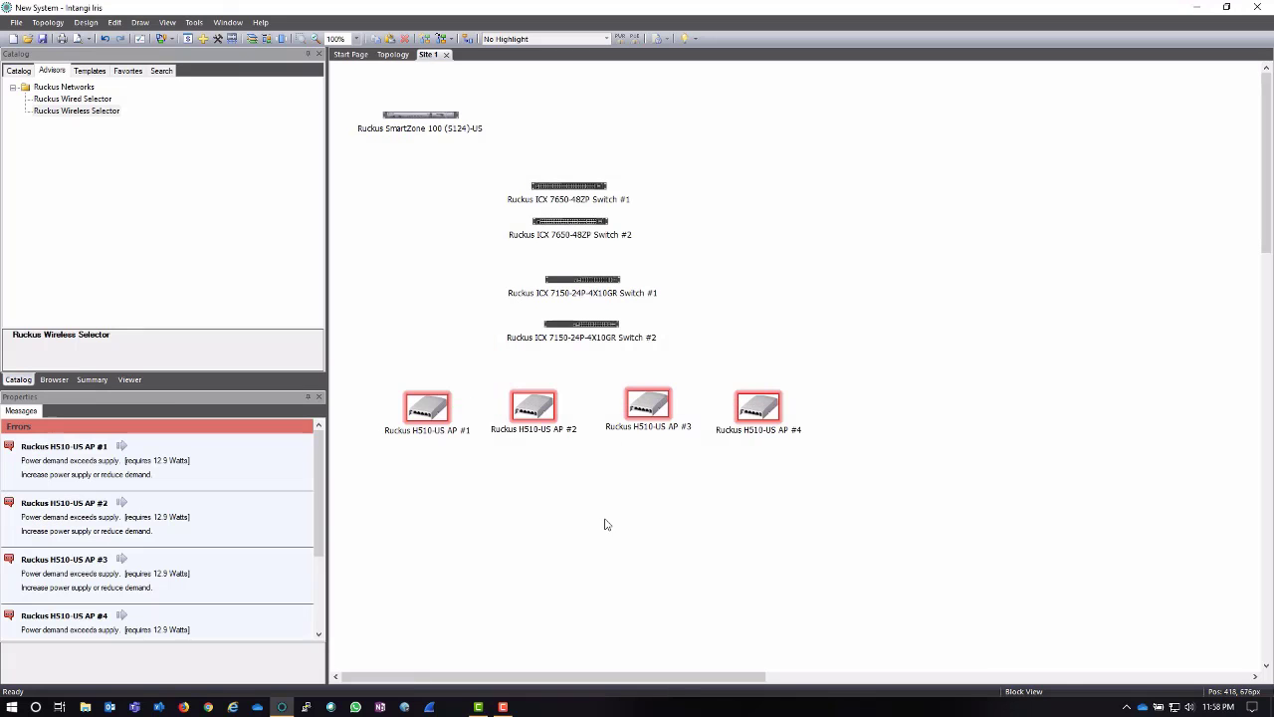
Reconnect AP #1's Uplink to LAN #1 on Switch #2.
click(445, 402)
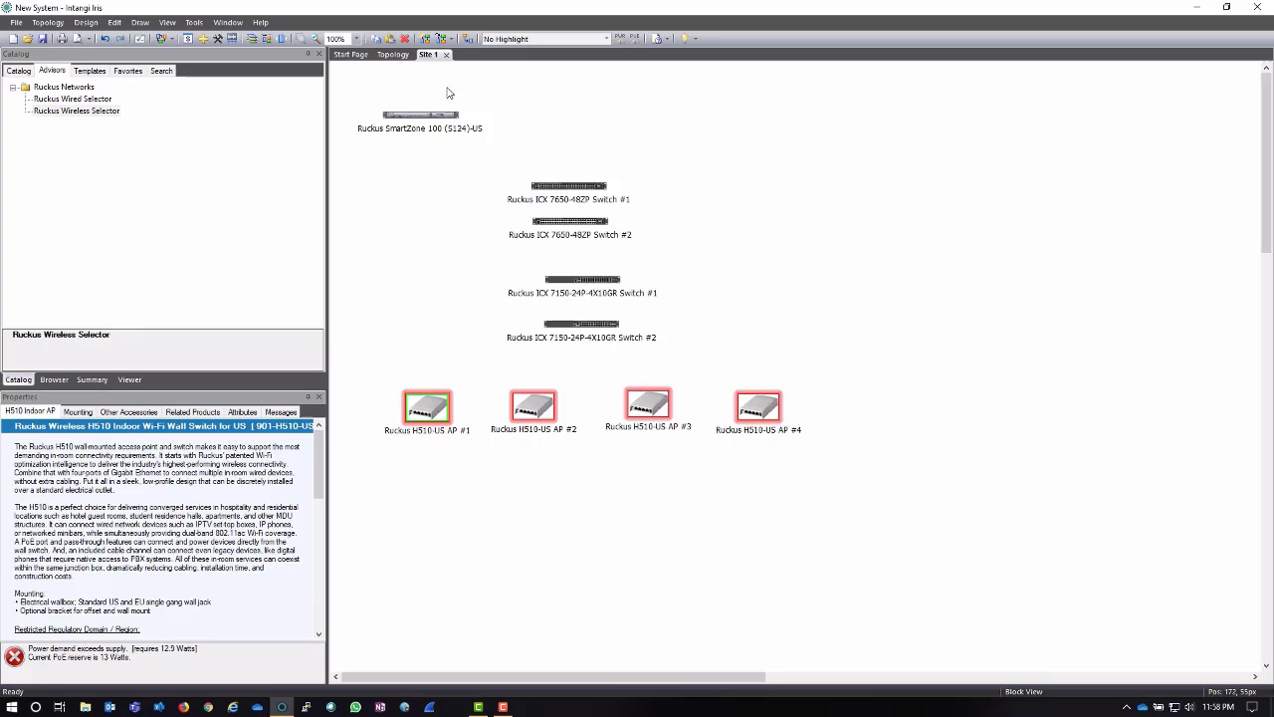
click(467, 39)
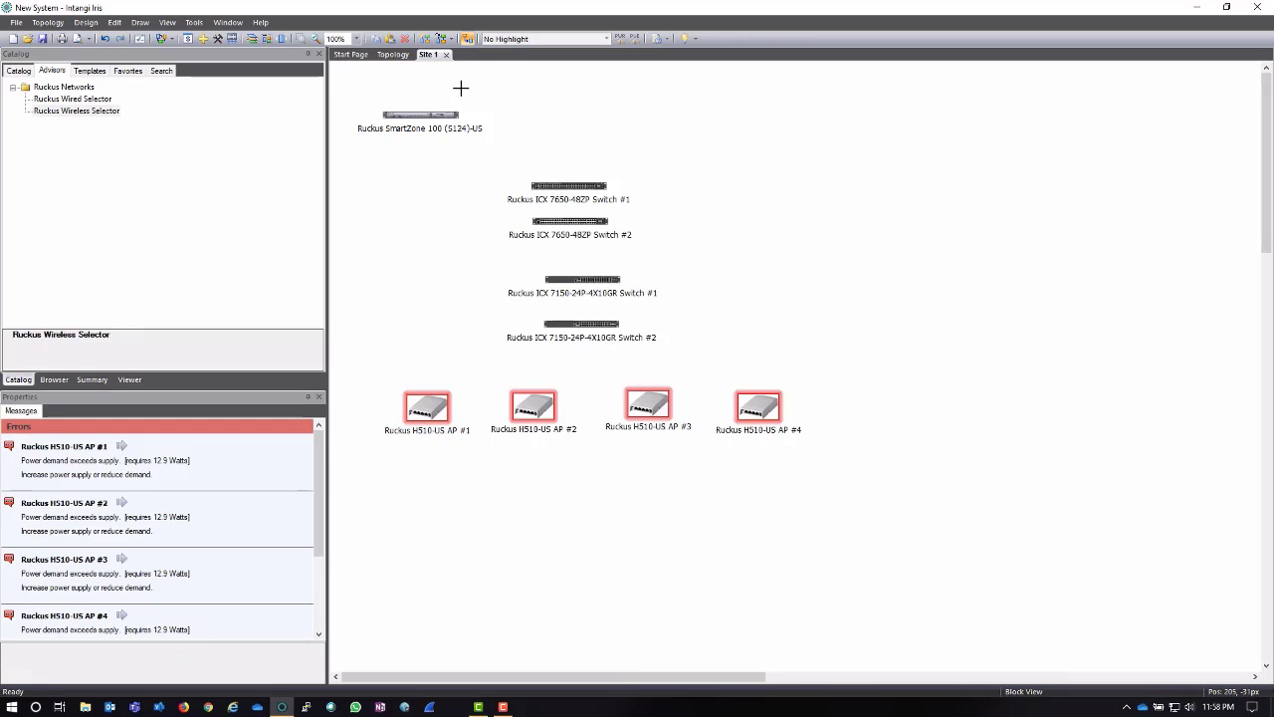
click(428, 408)
click(560, 324)
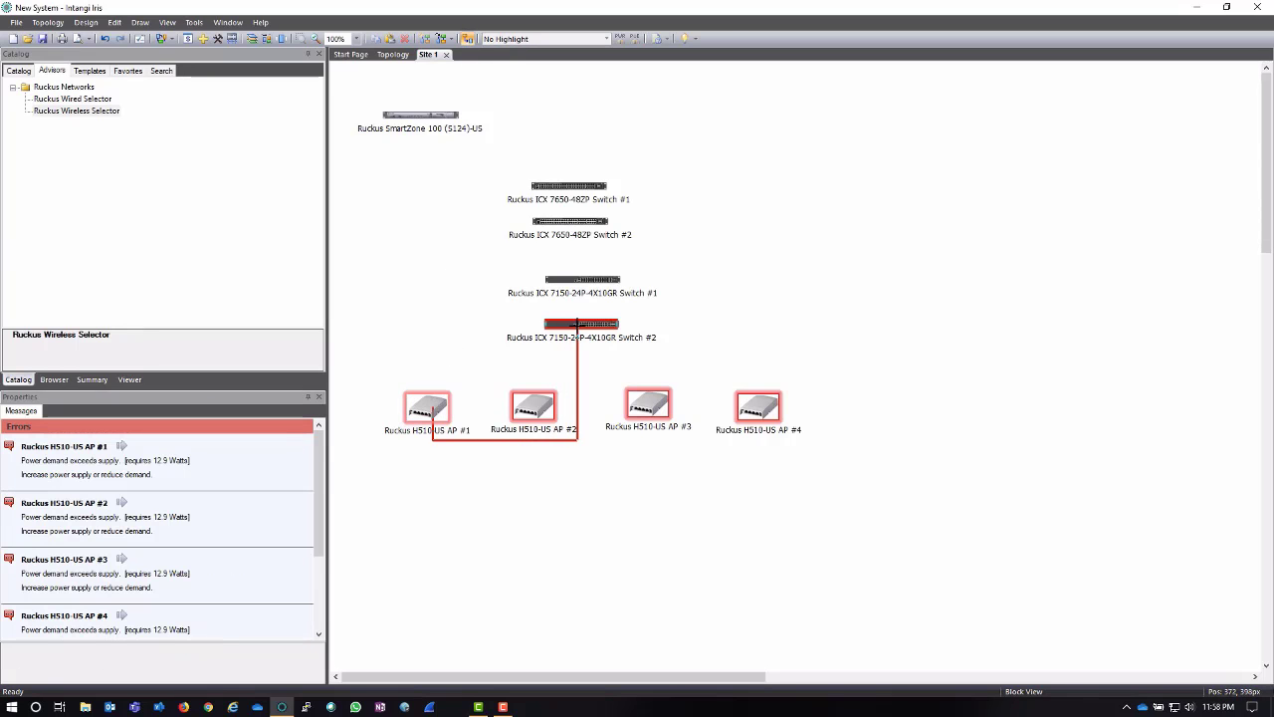
click(453, 258)
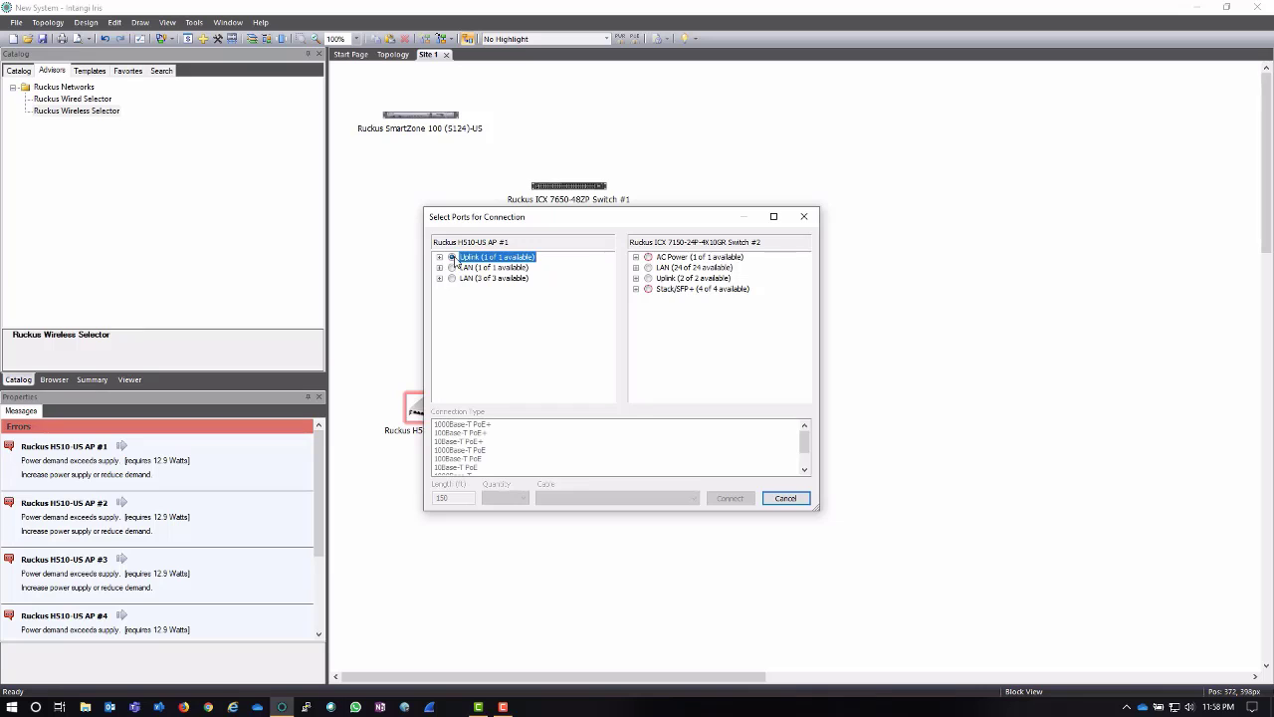
click(635, 267)
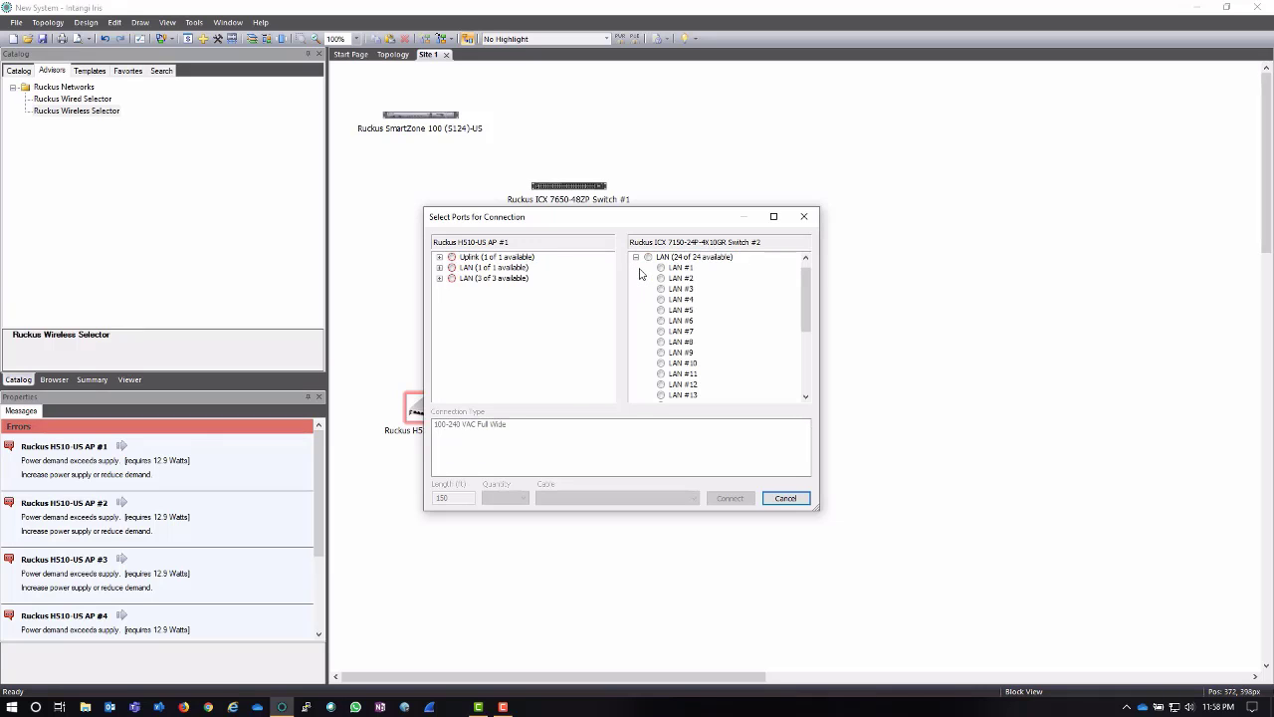
click(661, 269)
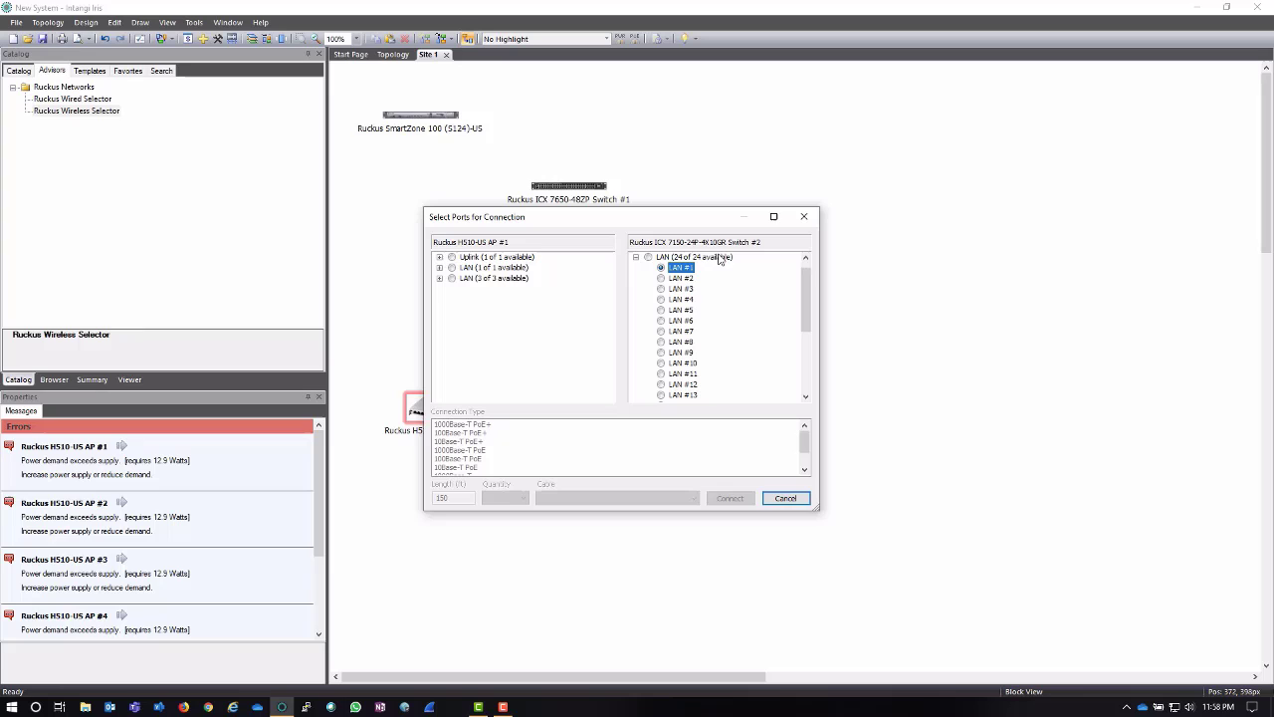
click(453, 257)
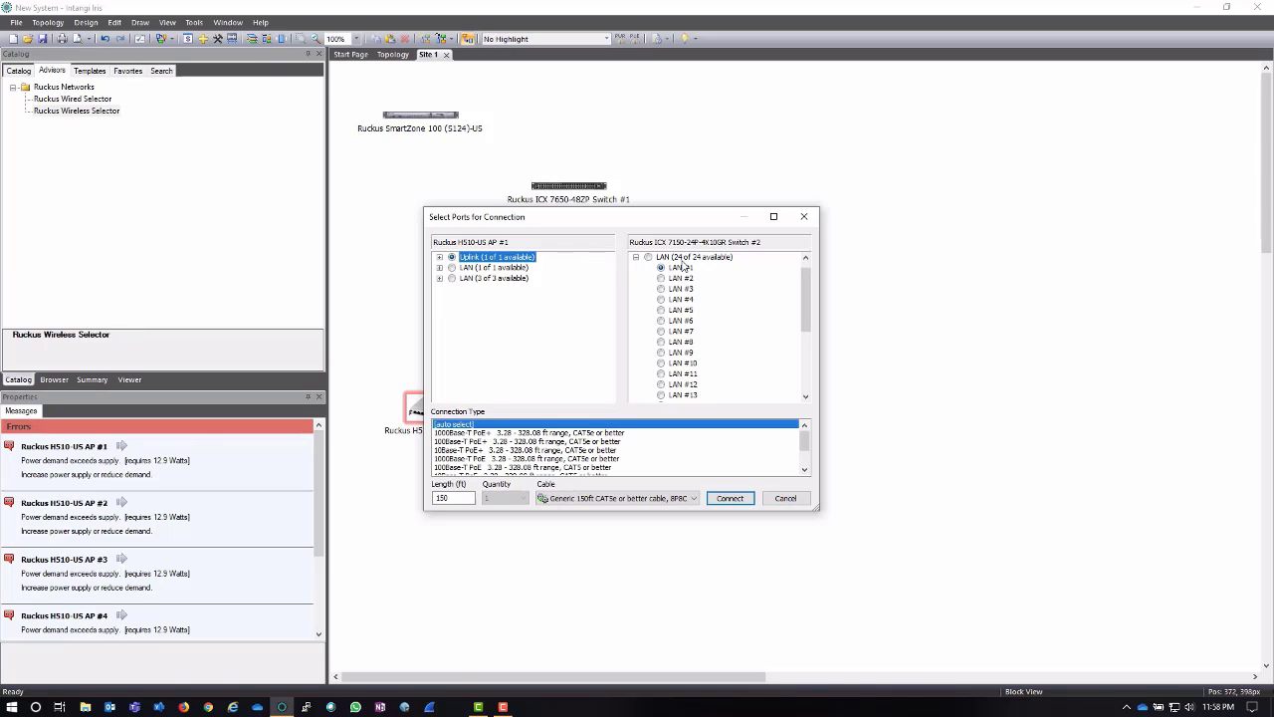
click(729, 499)
click(785, 498)
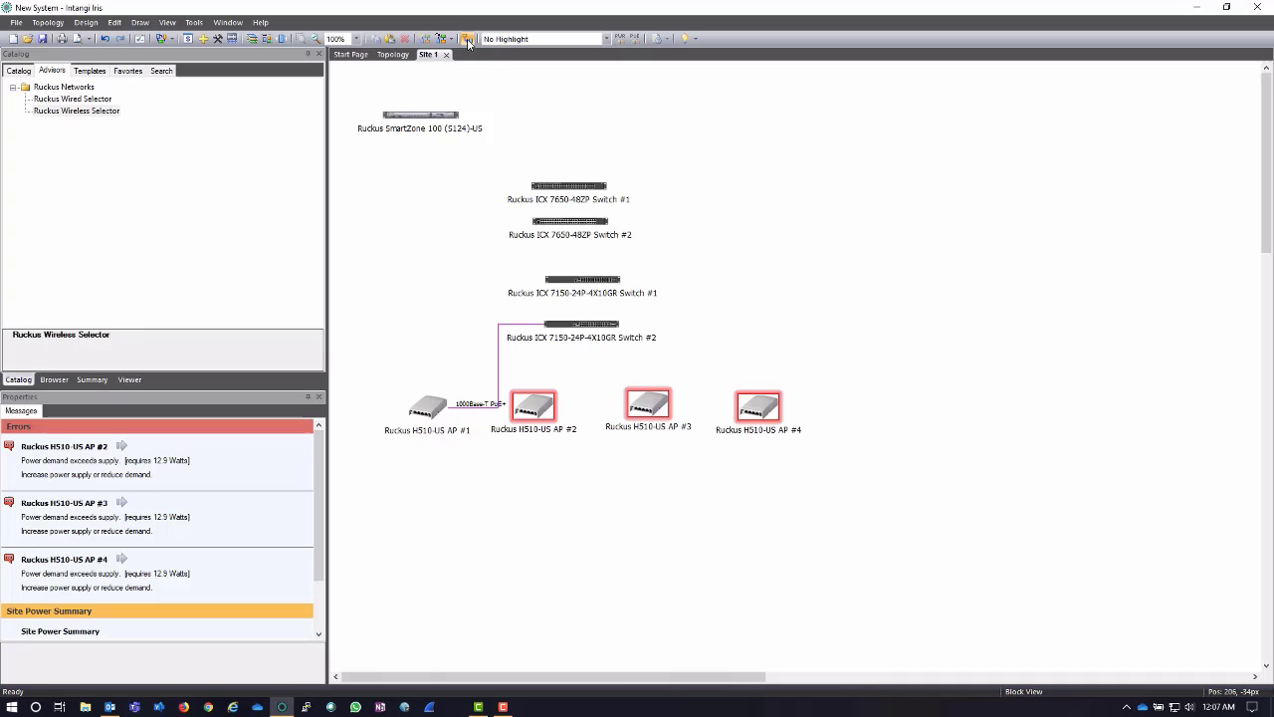
Link H510-US AP #2's Uplink to LAN #2 on ICX 7150 Switch #2.
drag(535, 385, 580, 324)
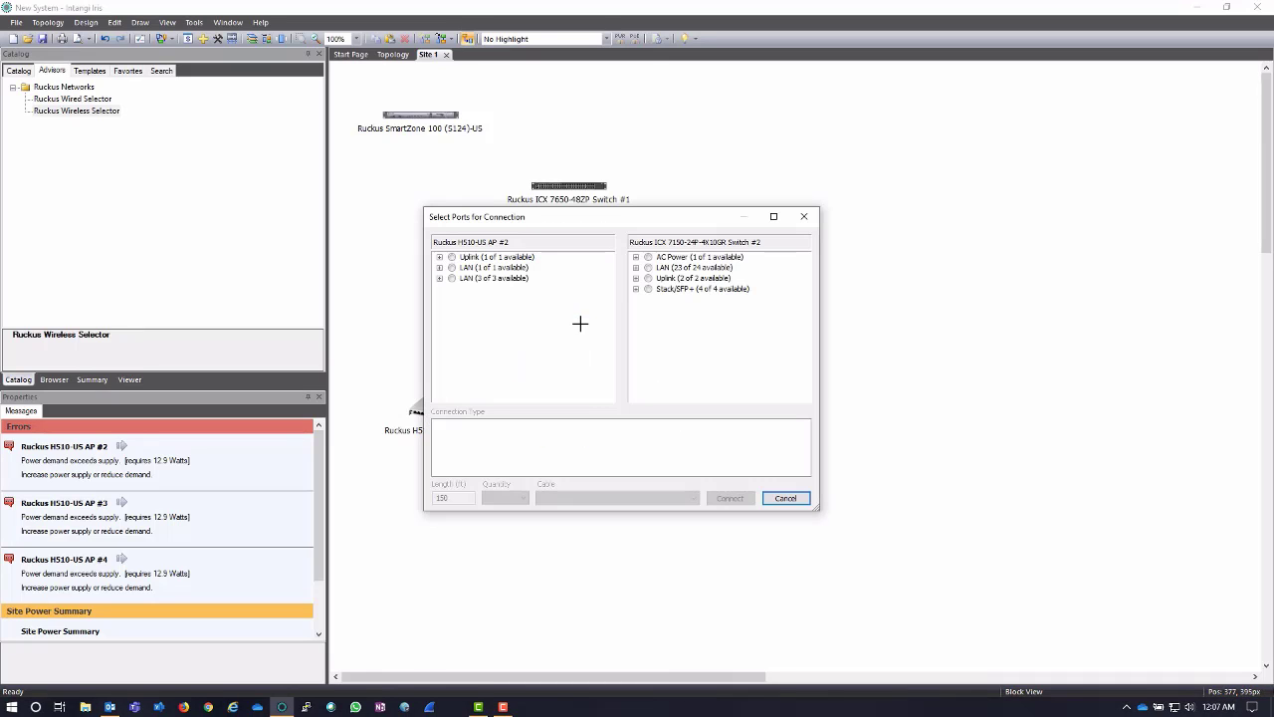
click(454, 258)
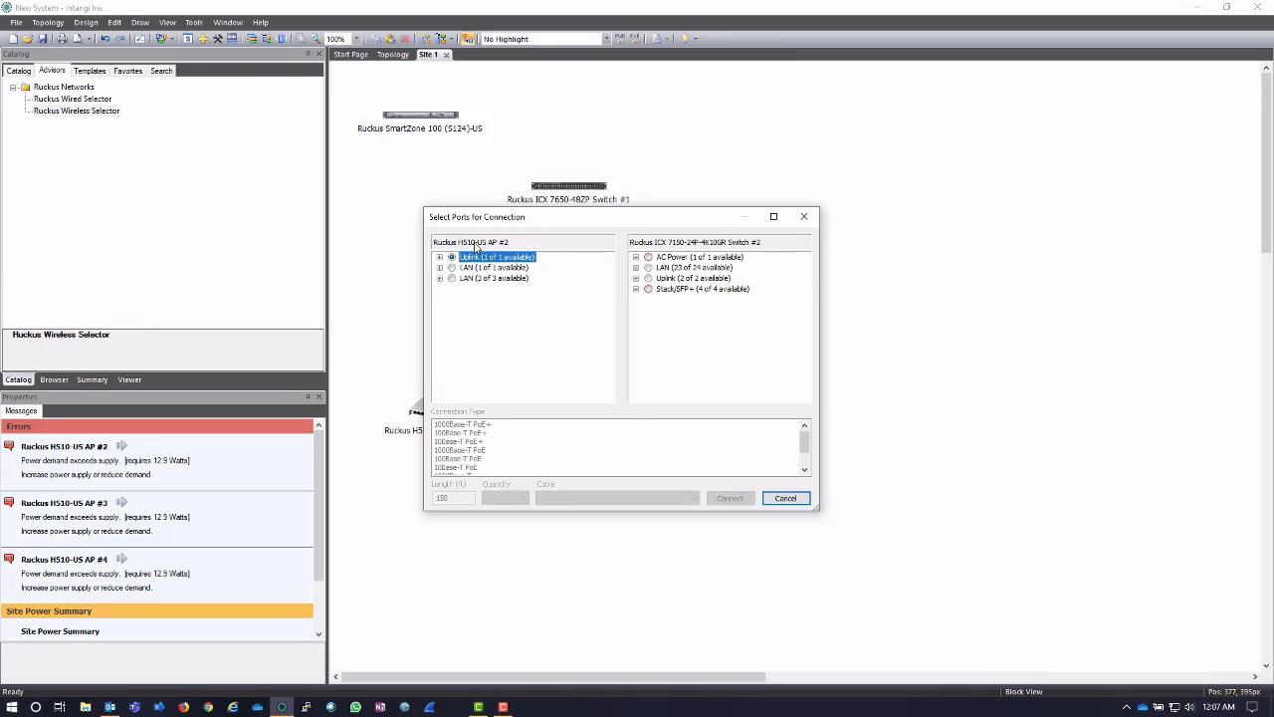
click(649, 267)
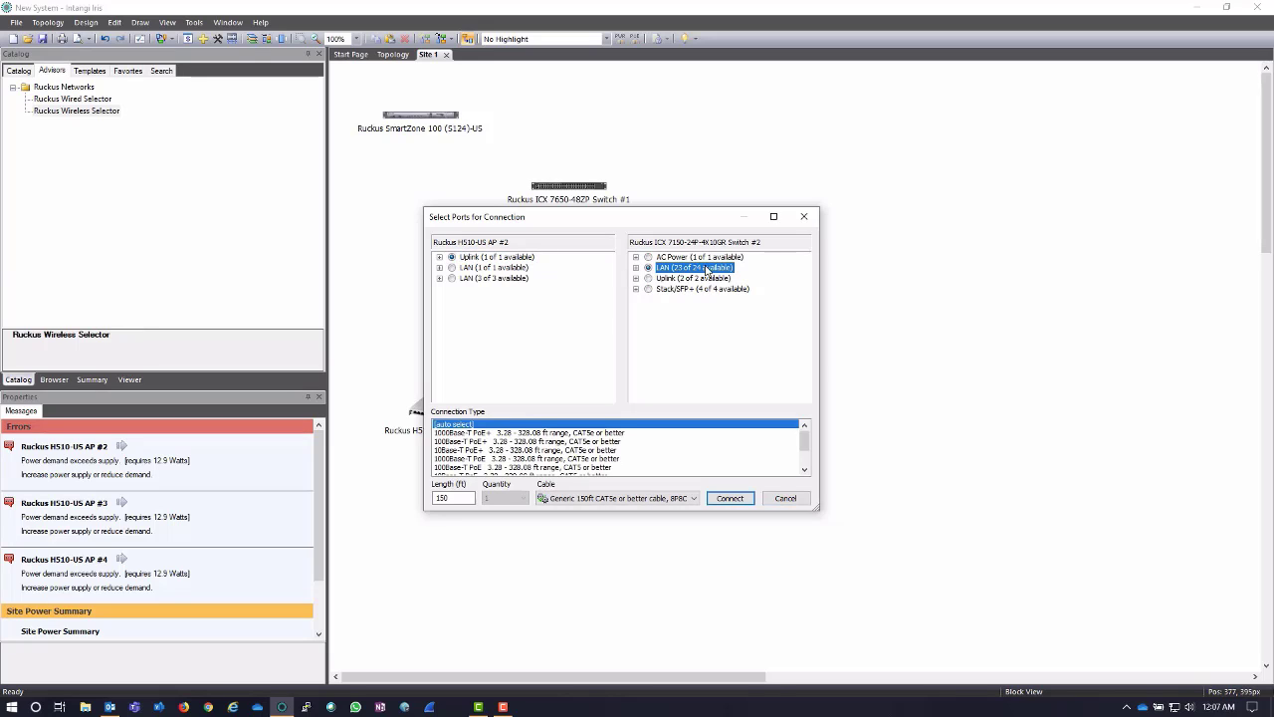
click(636, 268)
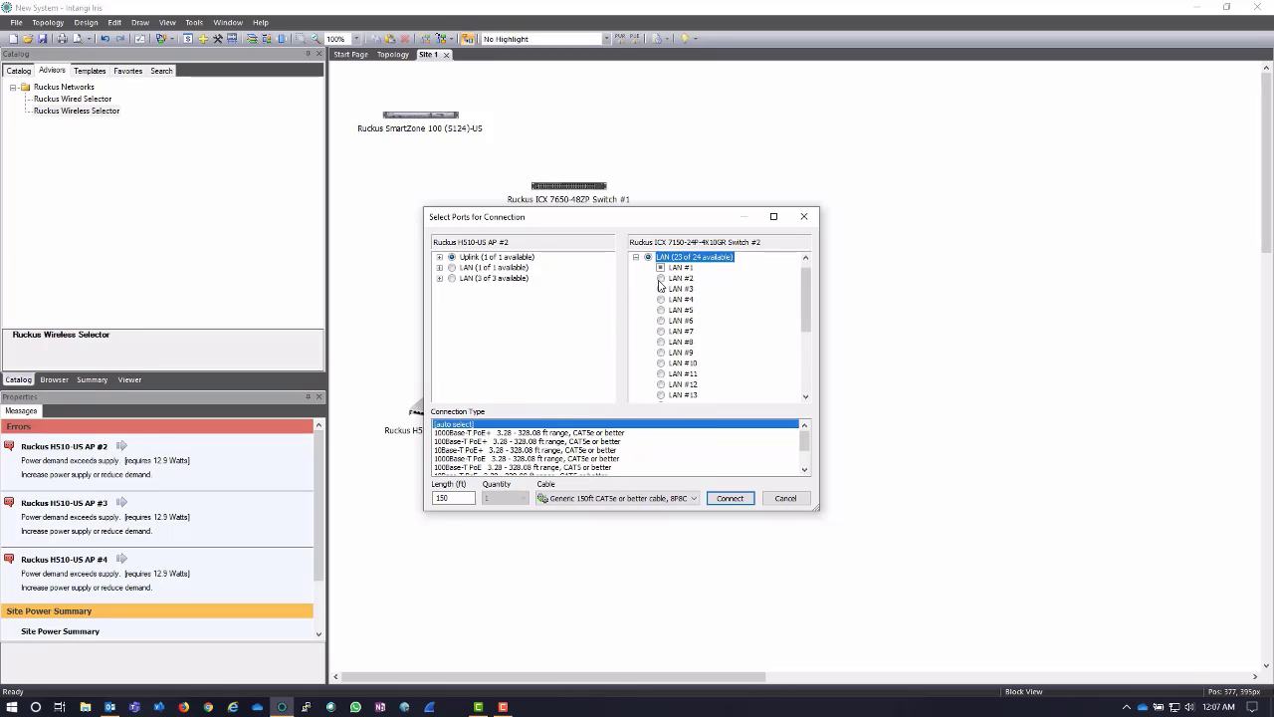
click(660, 279)
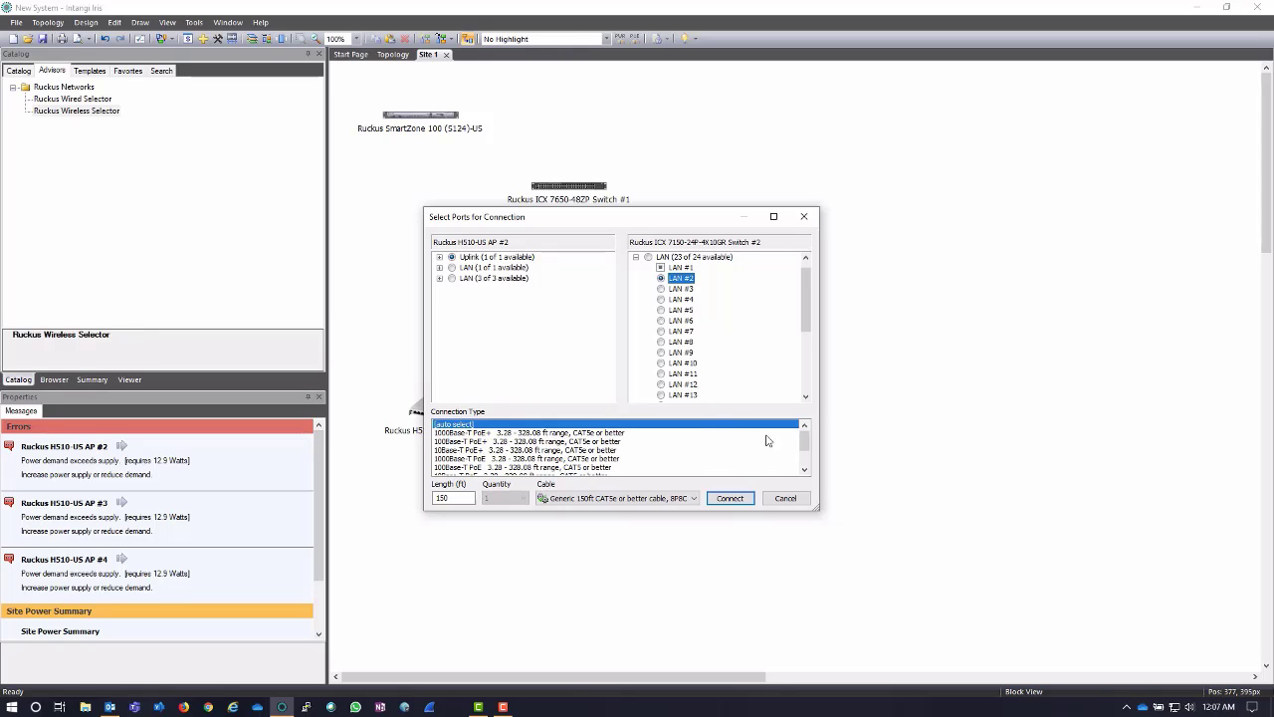
click(731, 498)
click(784, 498)
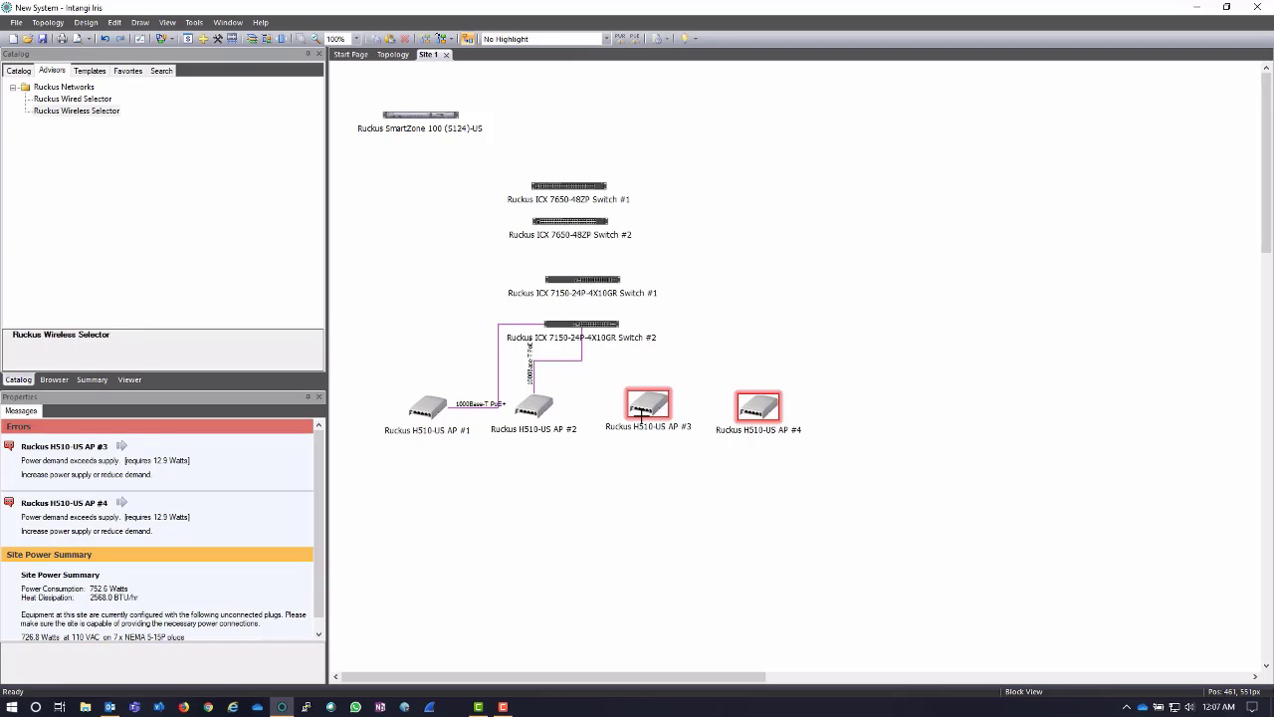
Connect AP #3's Uplink to a LAN port on ICX 7150 Switch #1.
drag(642, 410, 614, 279)
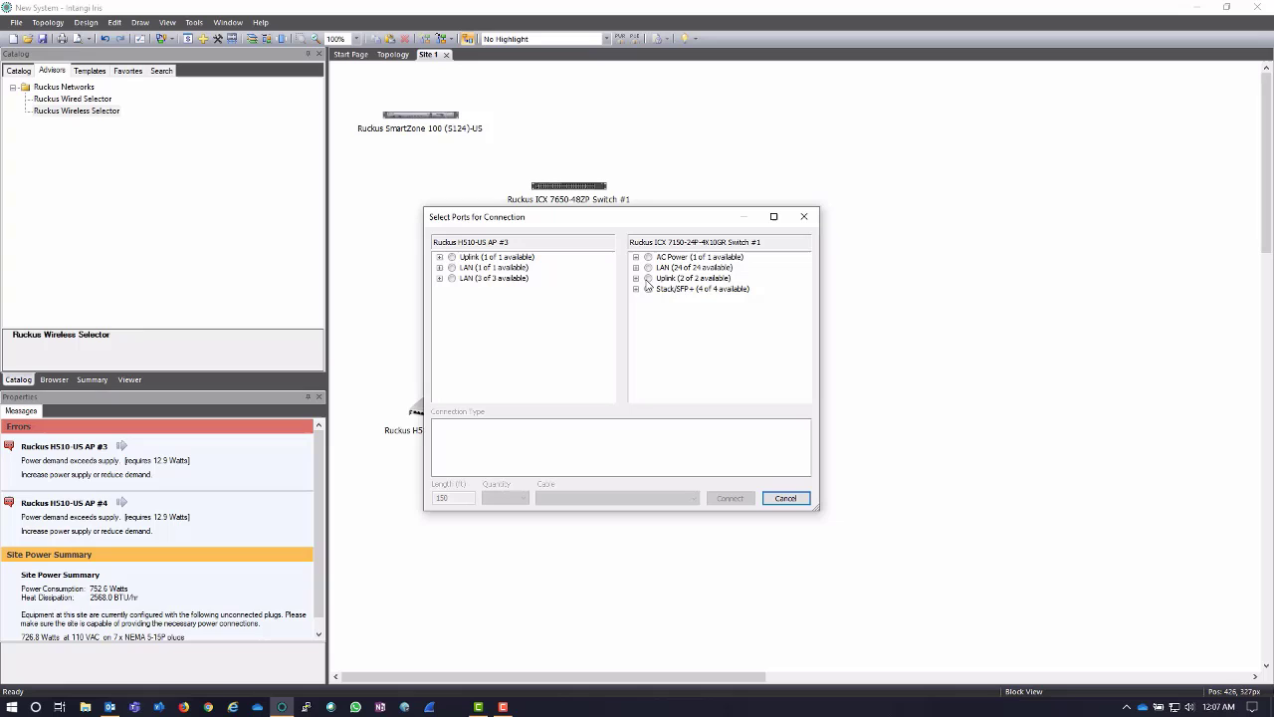
click(452, 258)
click(648, 267)
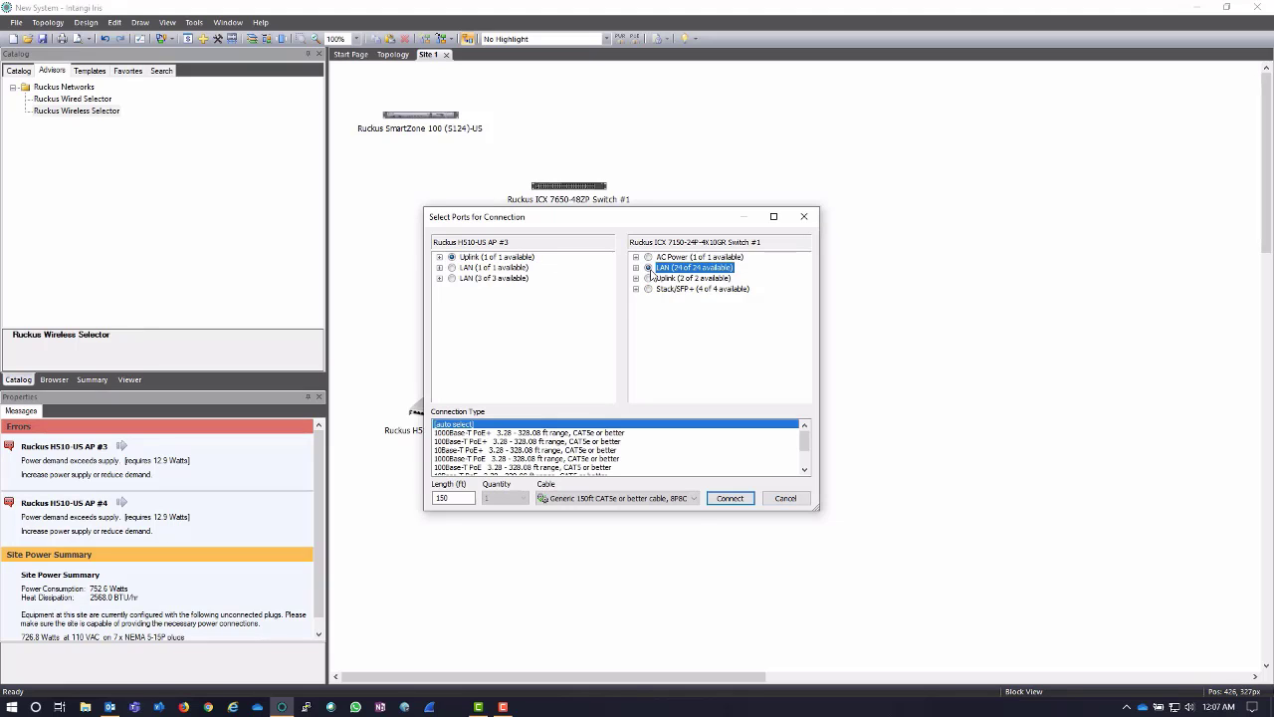
click(730, 497)
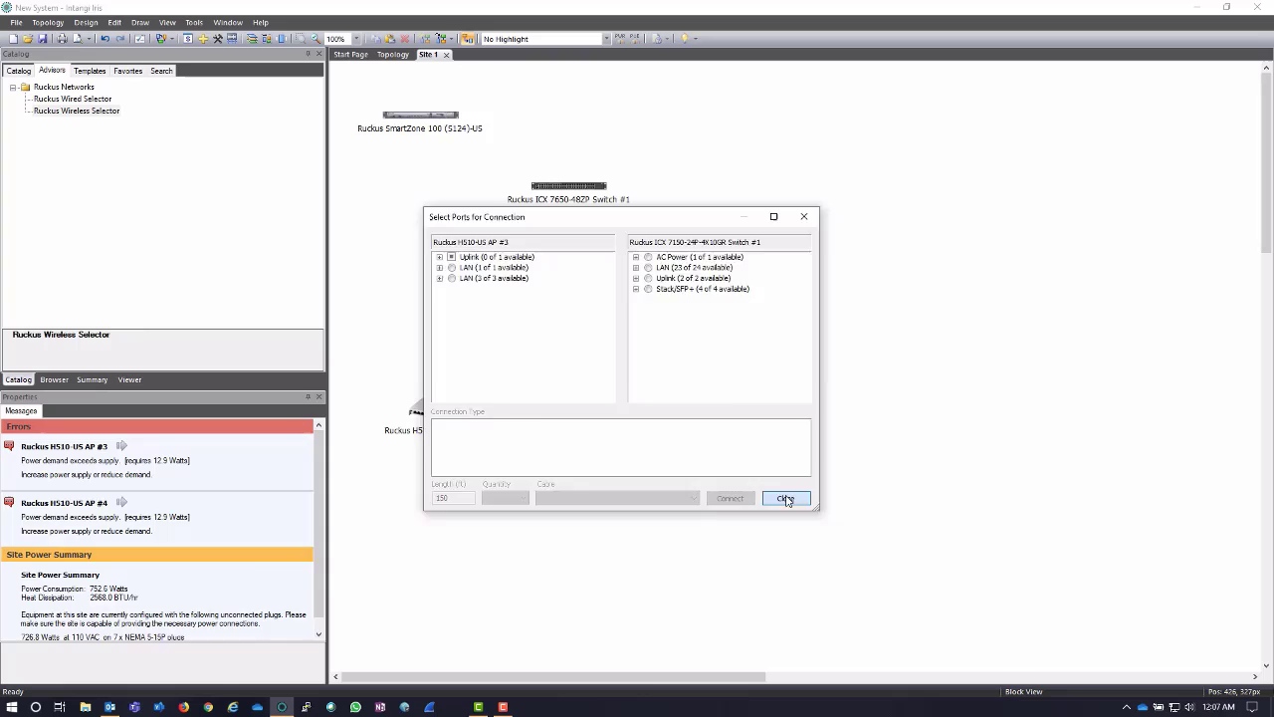
click(785, 498)
Connect AP #4's Uplink to a LAN port on ICX 7150 Switch #1.
drag(754, 408, 611, 280)
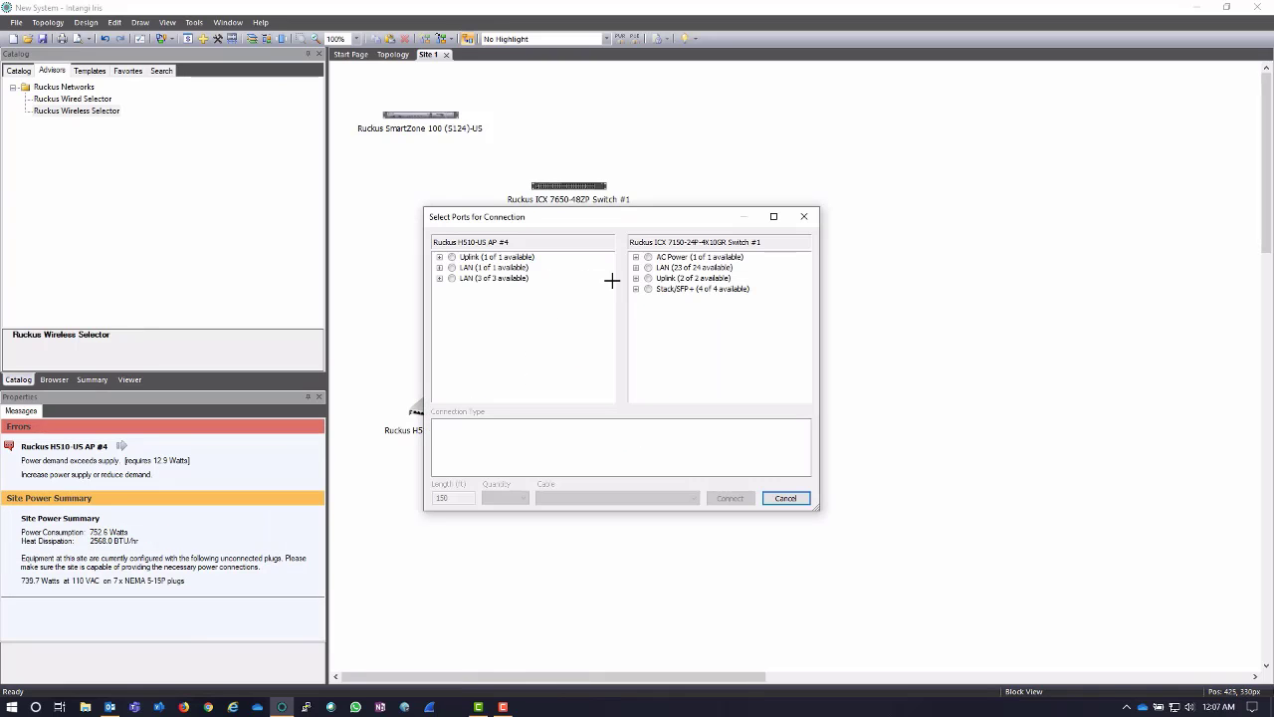
click(468, 259)
click(649, 268)
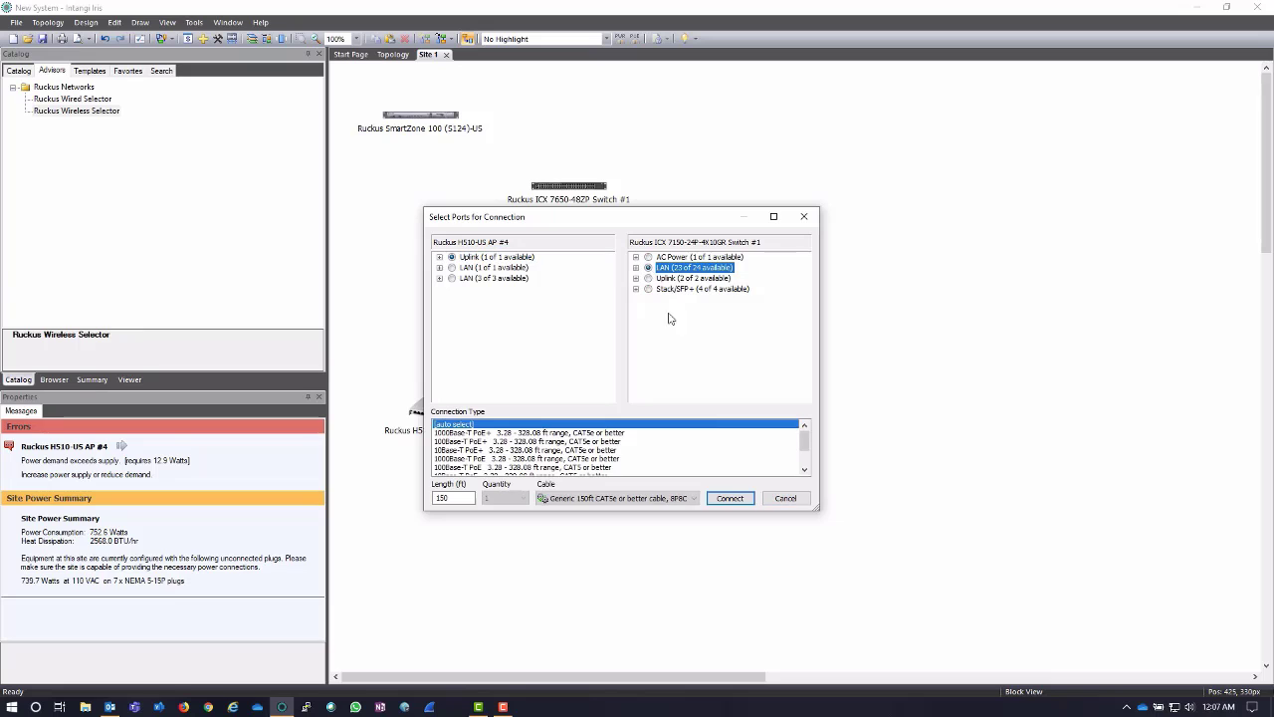
click(729, 498)
click(785, 498)
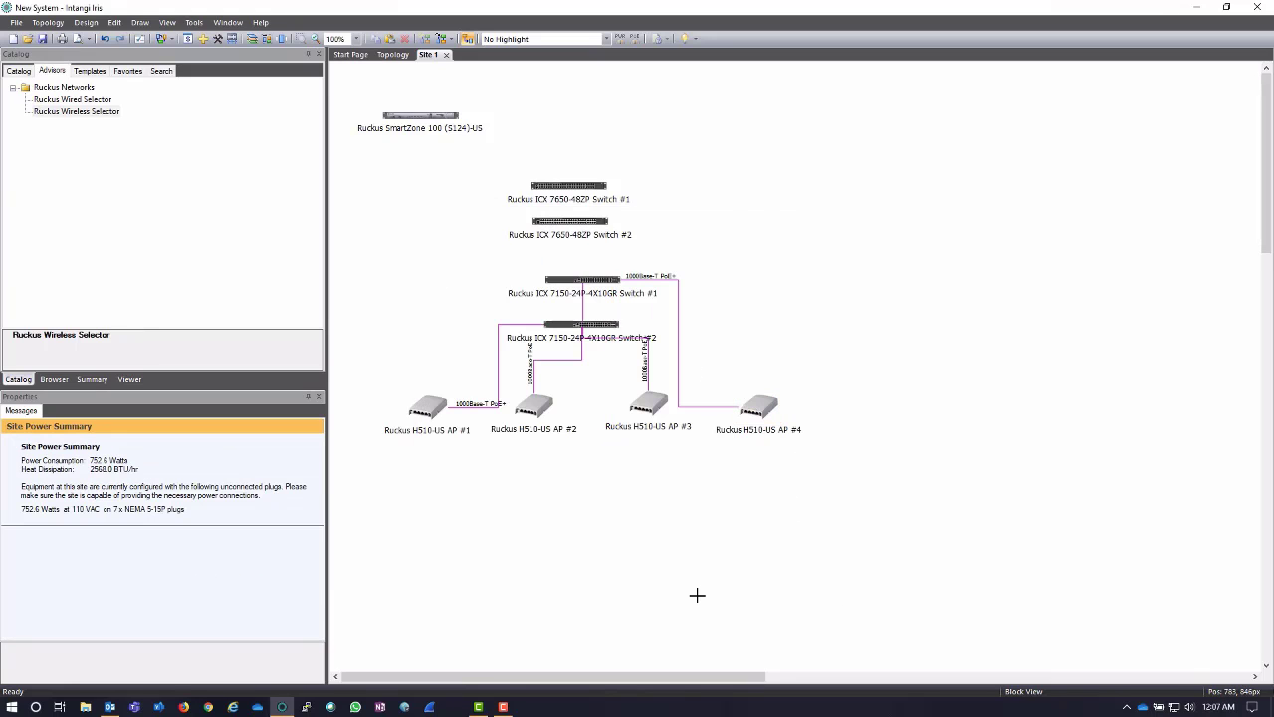